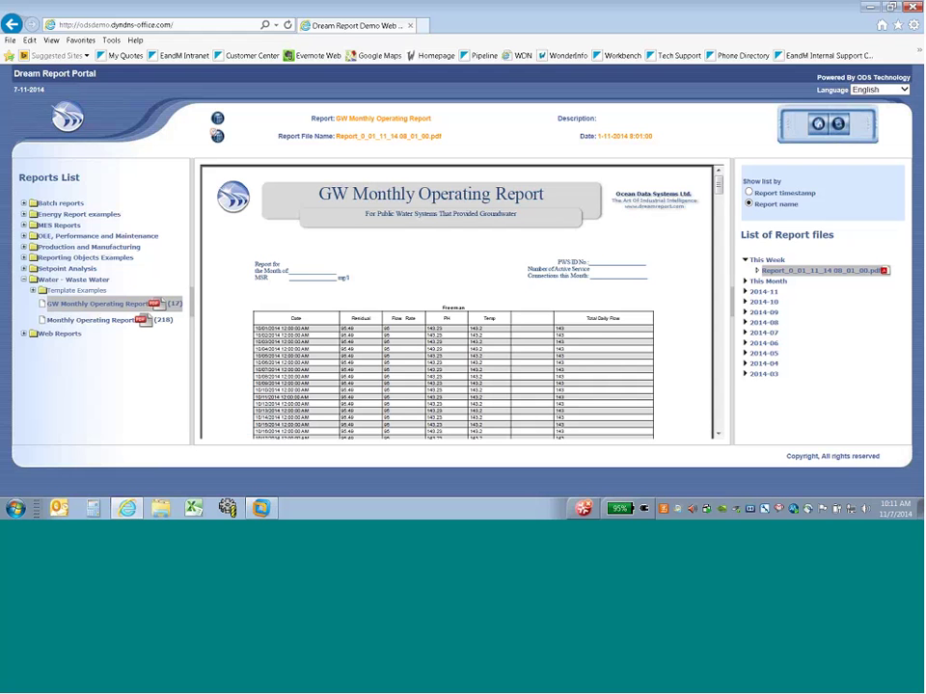
Open the November 2014 Monthly Operating Report and scroll through its Water Production table.
click(120, 325)
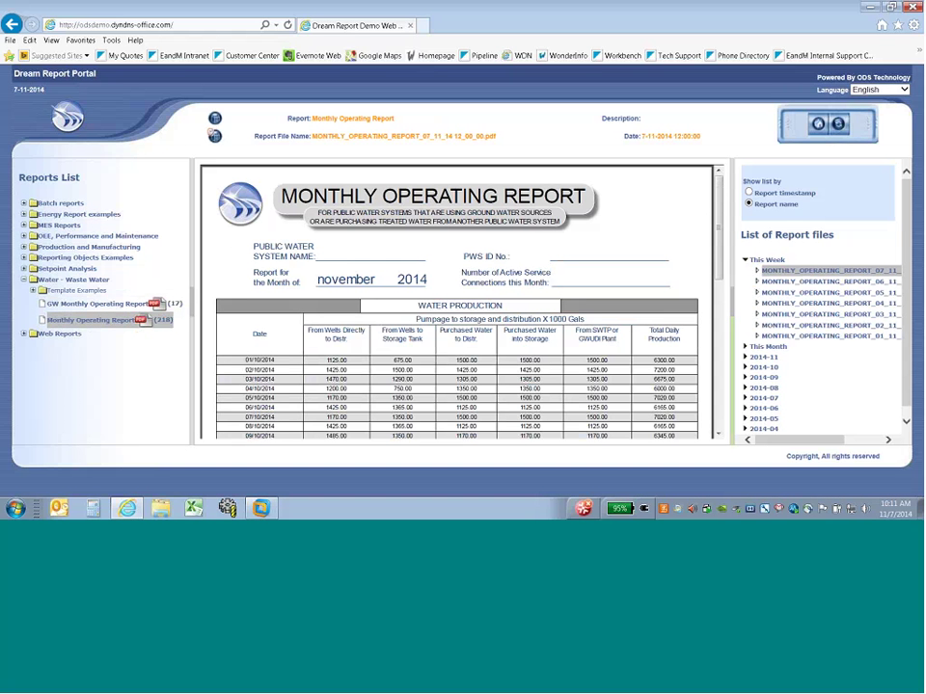
scroll(718, 250, down, 1)
scroll(717, 250, down, 1)
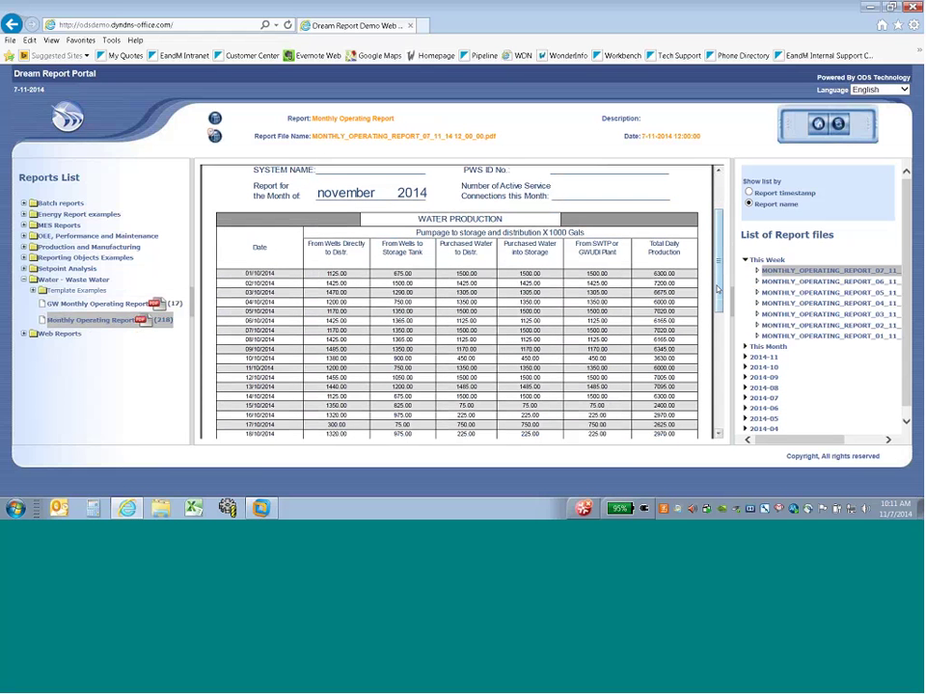
scroll(712, 279, down, 1)
scroll(714, 243, up, 3)
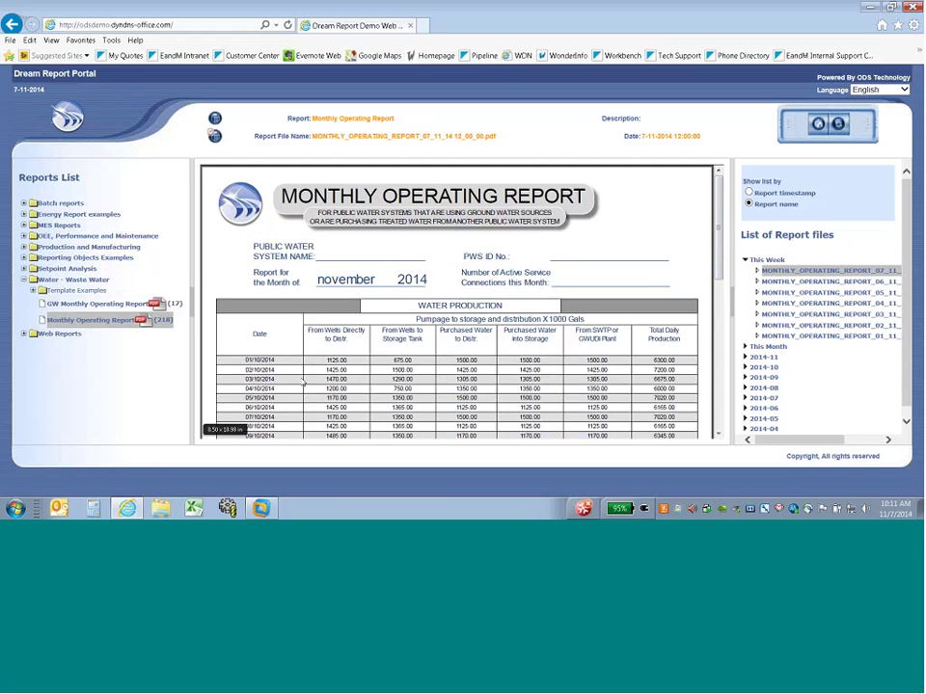
mouse_move(260, 508)
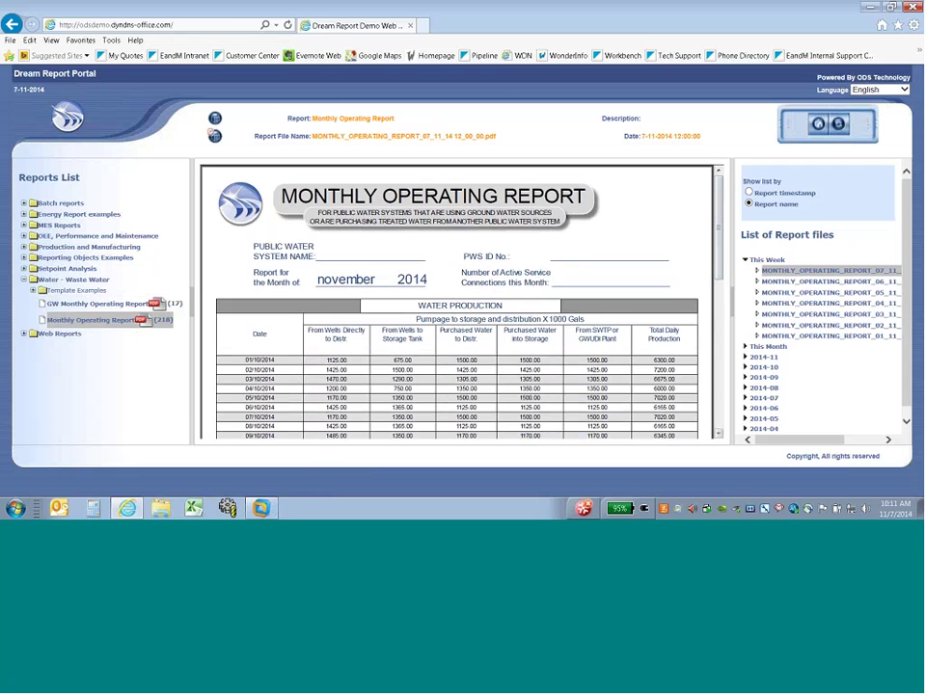
Clear the Historian trend and PDF reader windows away to reveal the desktop.
click(256, 421)
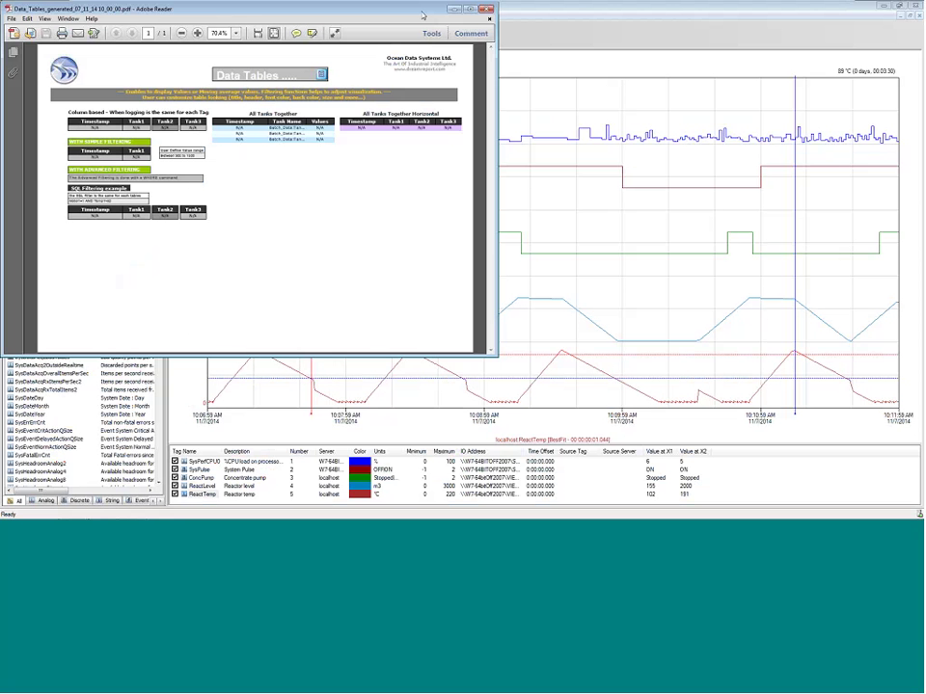
click(453, 9)
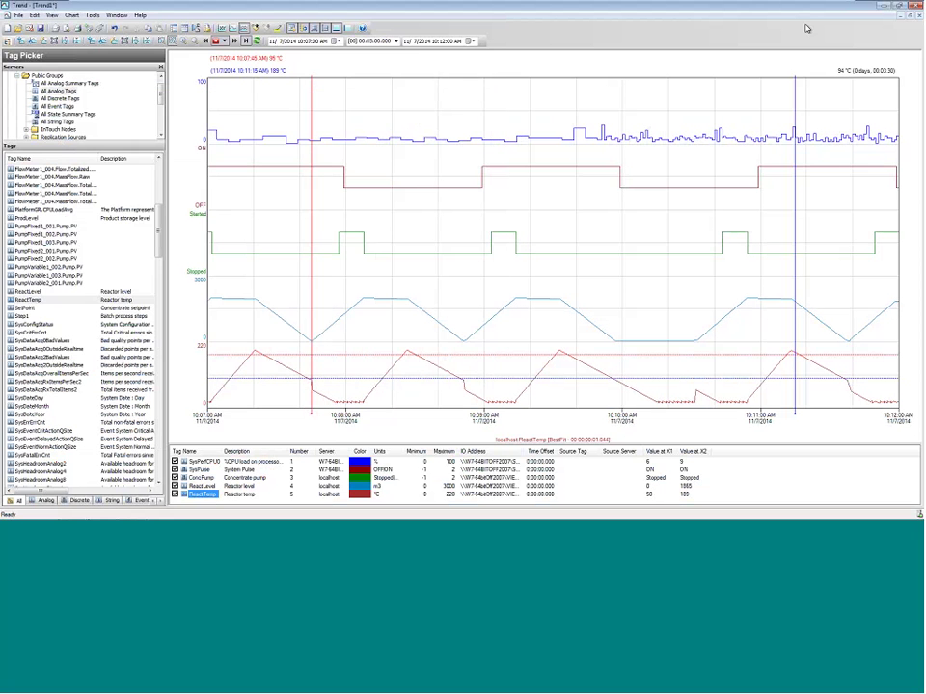
key(super+d)
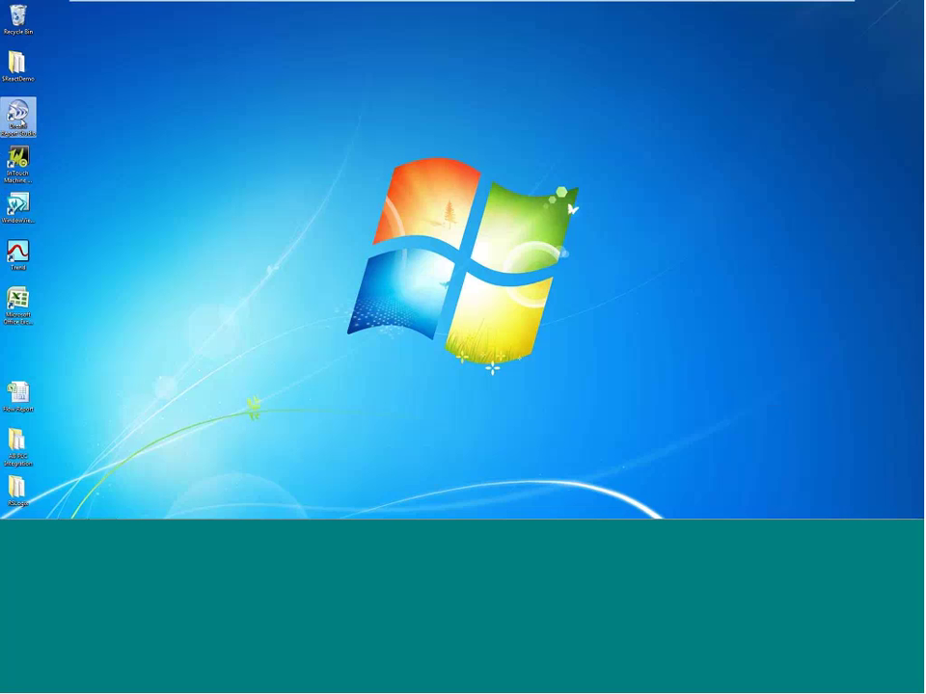
Launch Dream Report Studio and create a new project named Webinar.
double_click(17, 116)
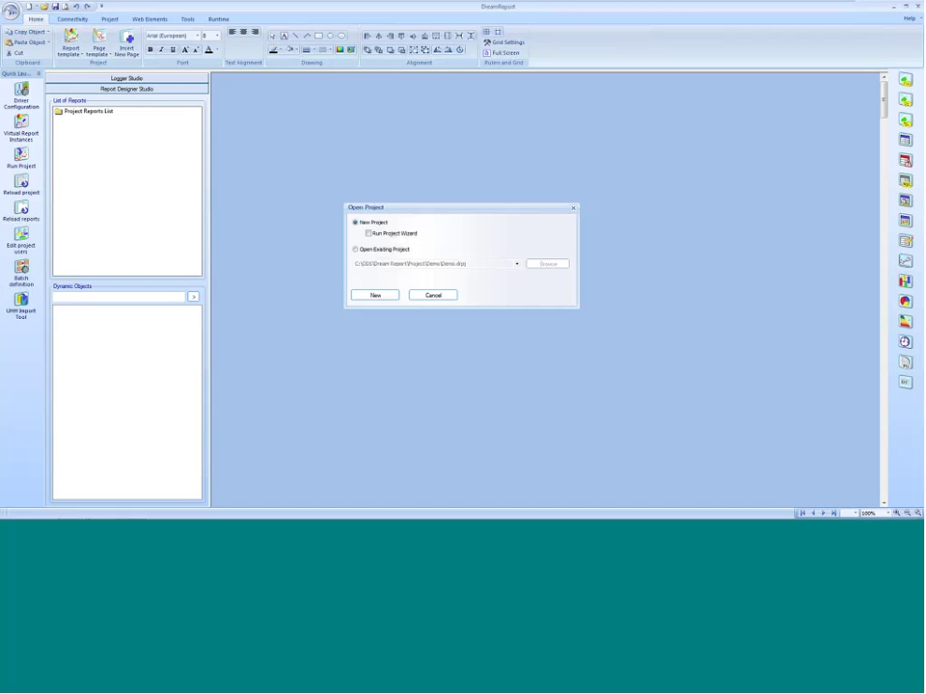
click(379, 295)
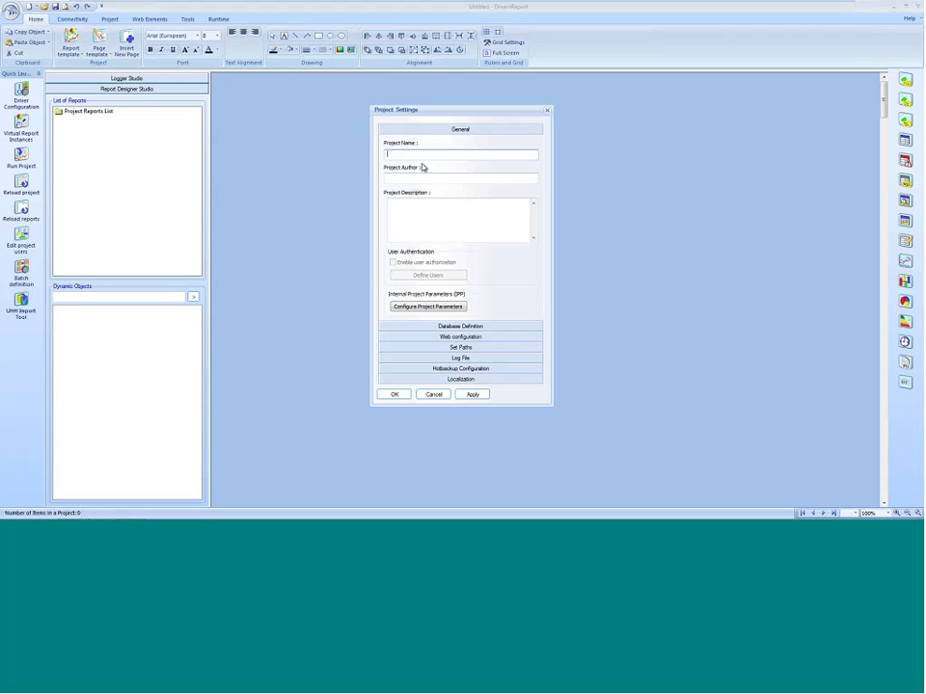
text(Webinar)
click(407, 394)
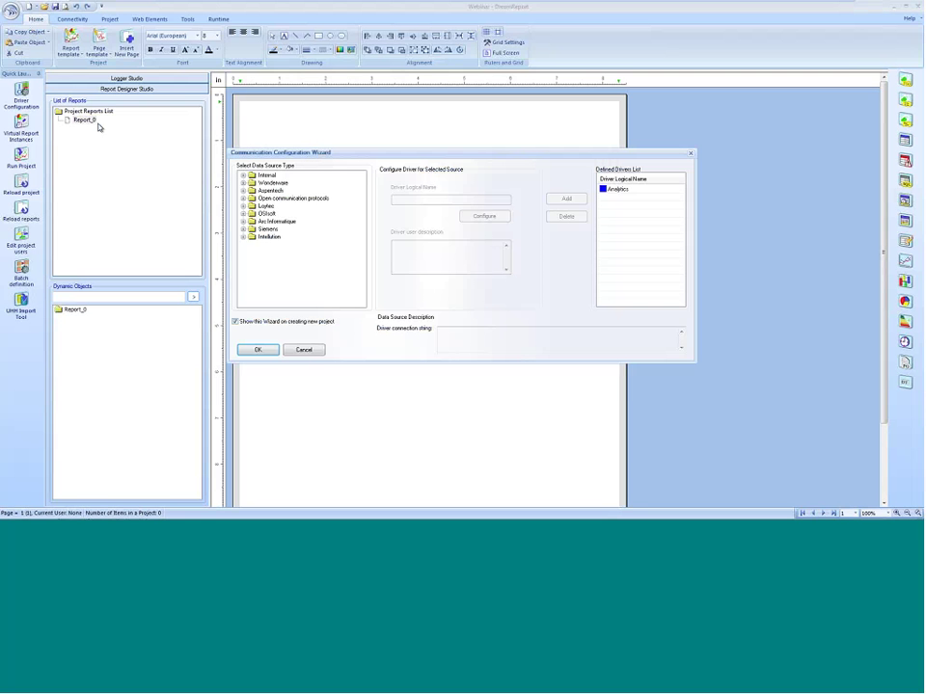
Browse the Wonderware, Open communication and Internal data source types in the wizard.
click(243, 182)
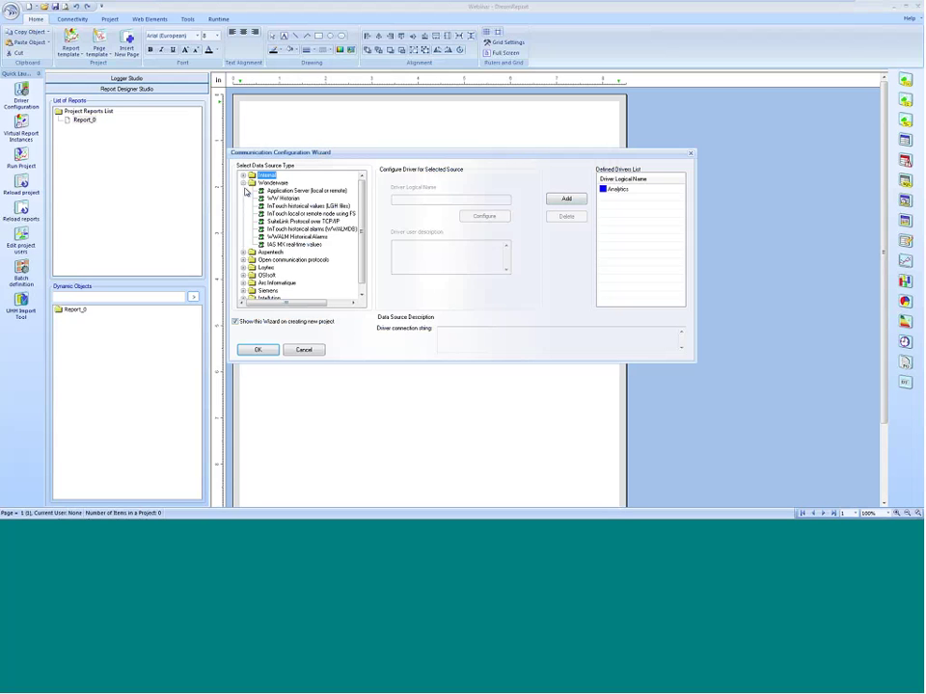
click(300, 198)
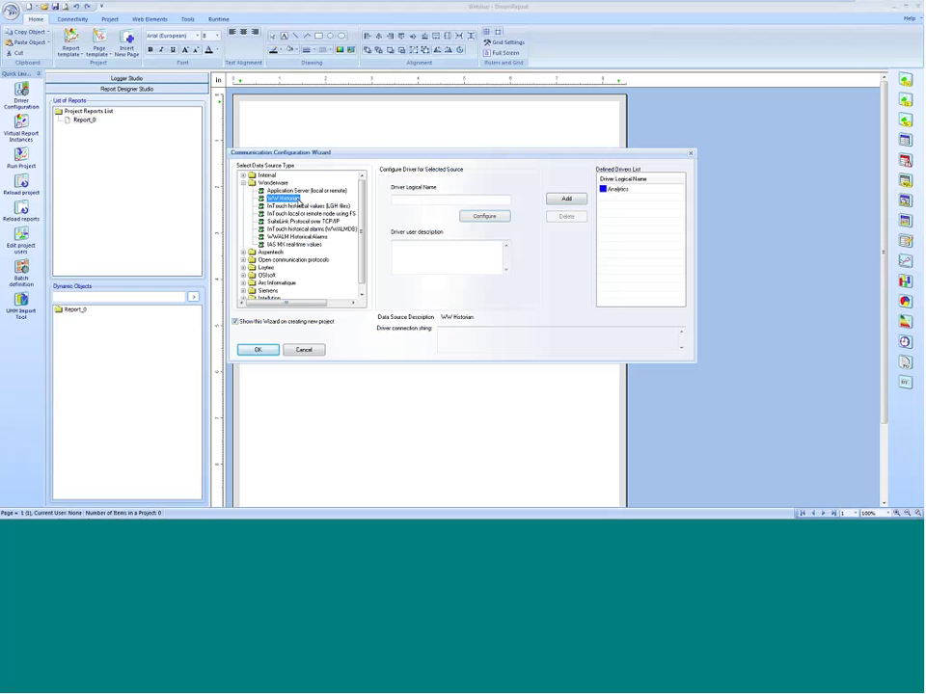
click(300, 206)
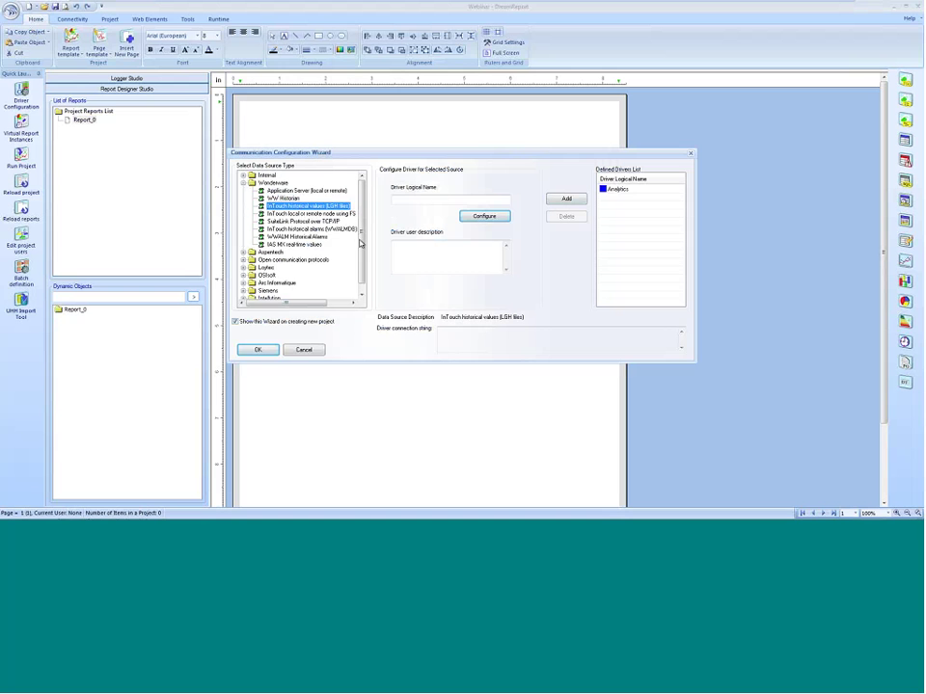
scroll(276, 265, down, 1)
click(243, 252)
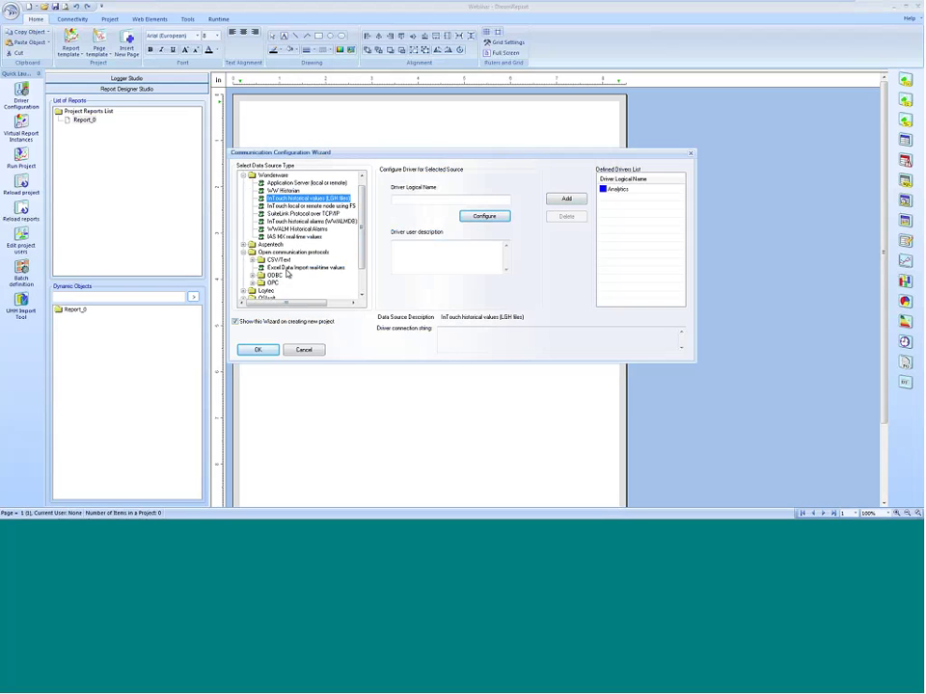
scroll(299, 280, down, 2)
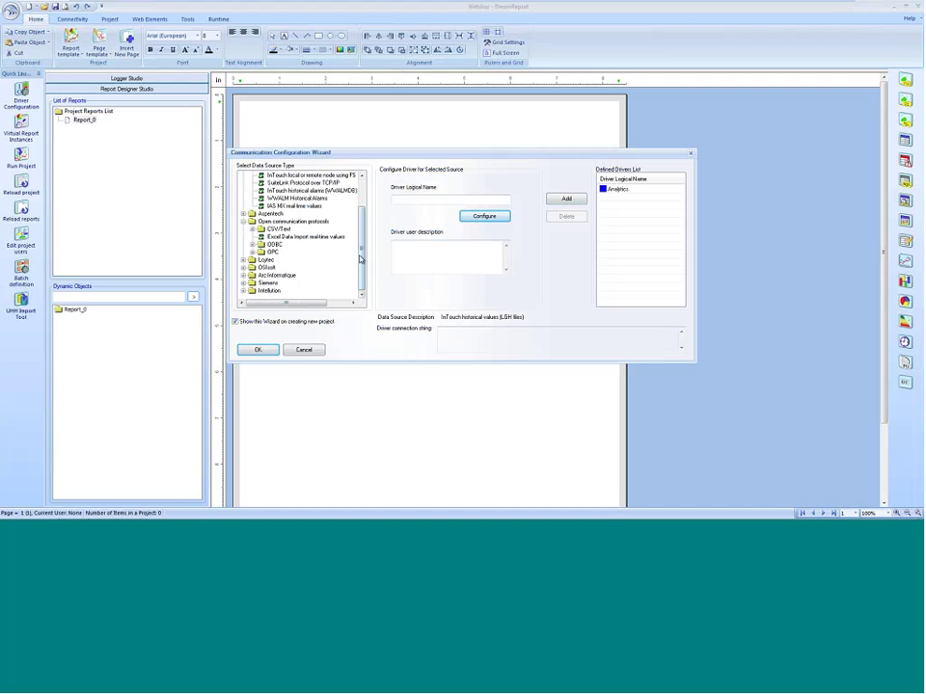
drag(361, 259, 363, 223)
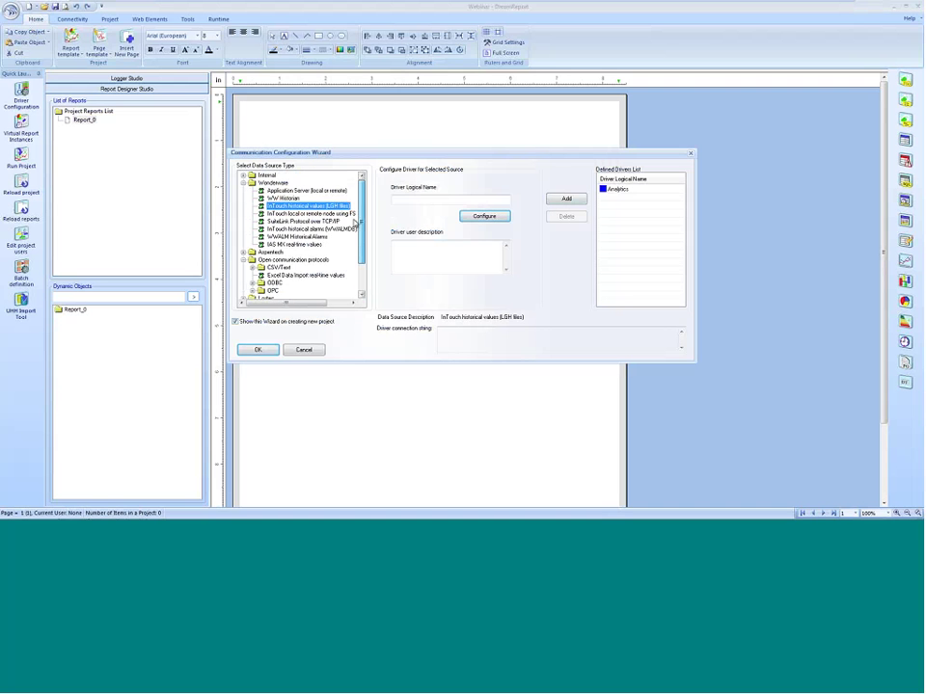
click(243, 175)
click(286, 198)
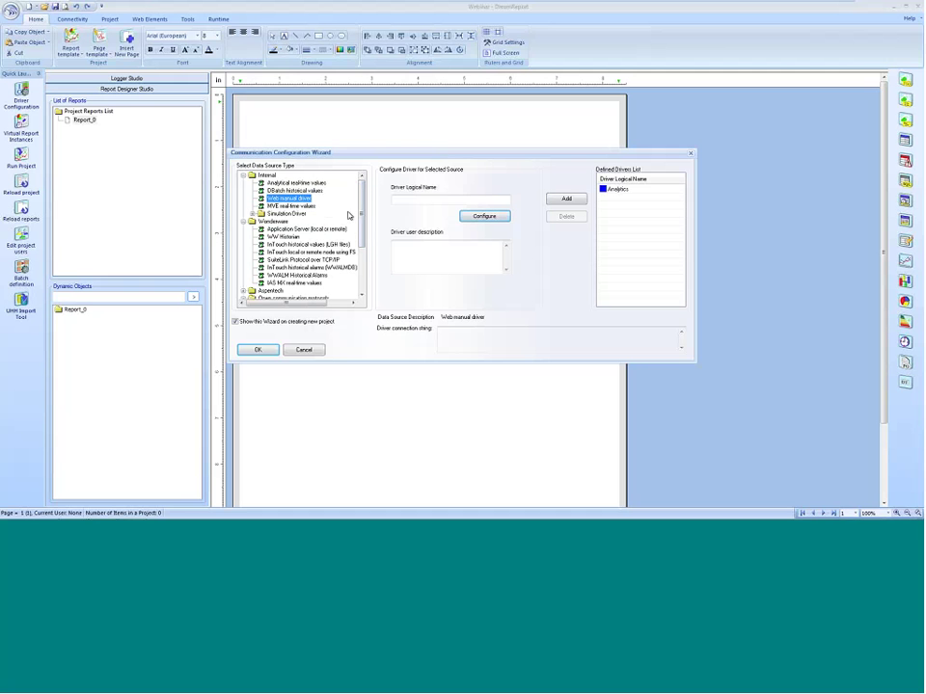
scroll(361, 211, down, 1)
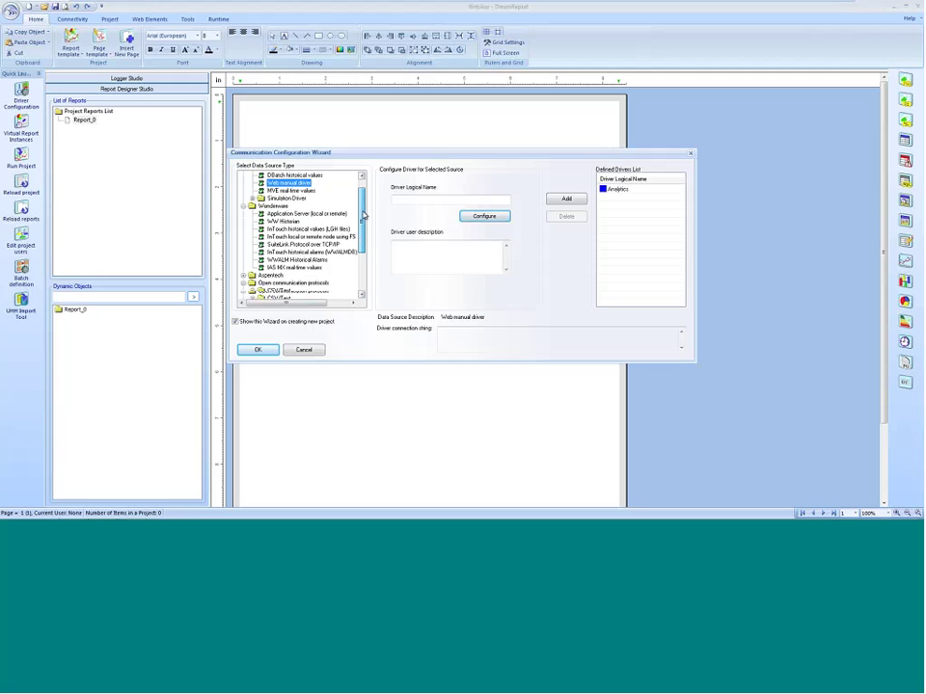
scroll(360, 214, down, 1)
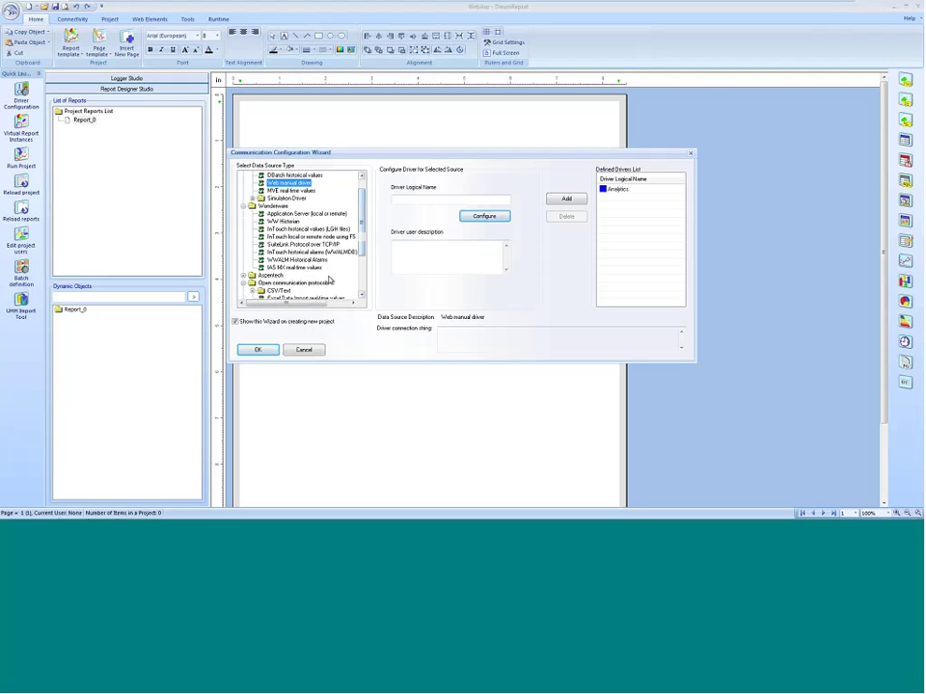
click(310, 260)
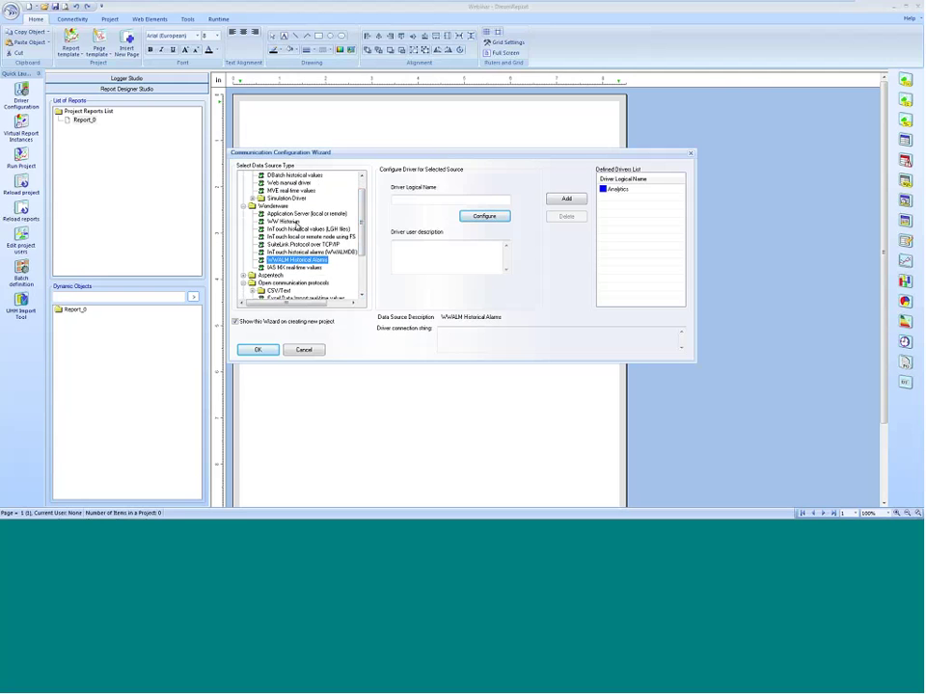
Select WW Historian with logical name wwHistorian and bring up its configuration.
click(283, 220)
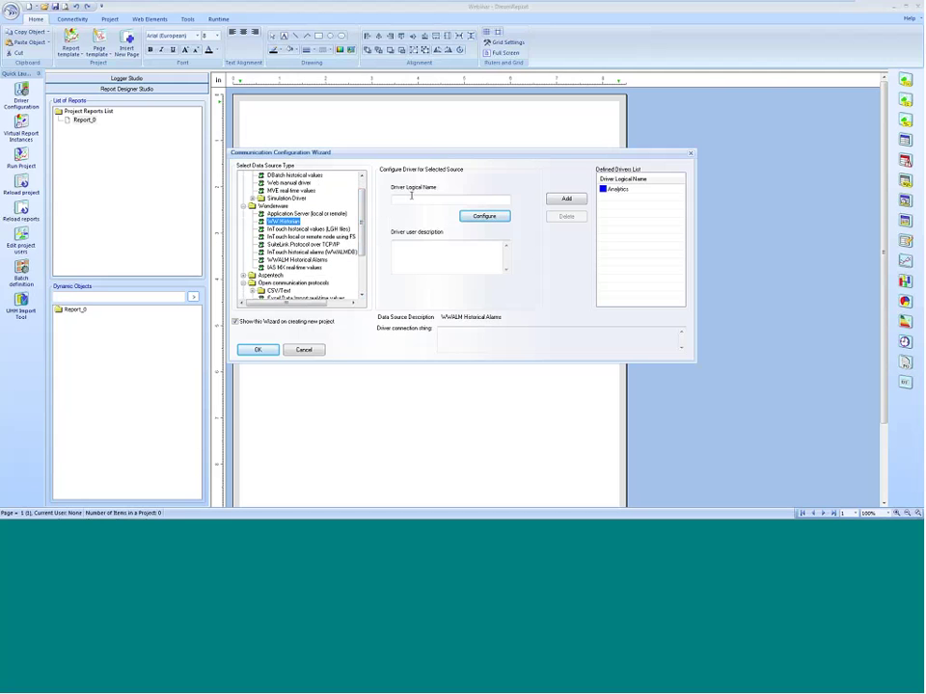
click(424, 198)
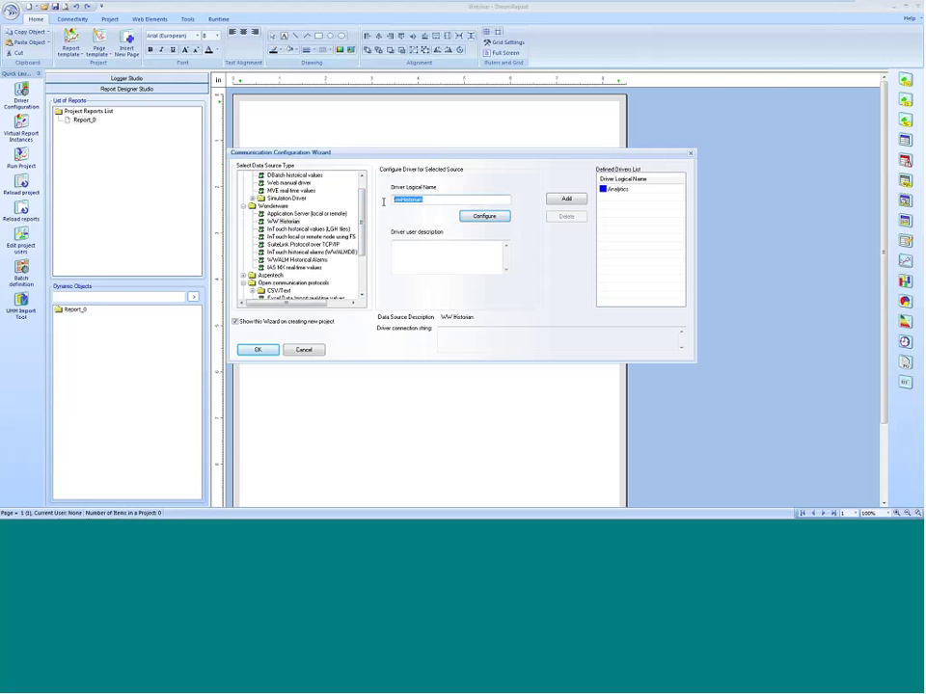
click(471, 222)
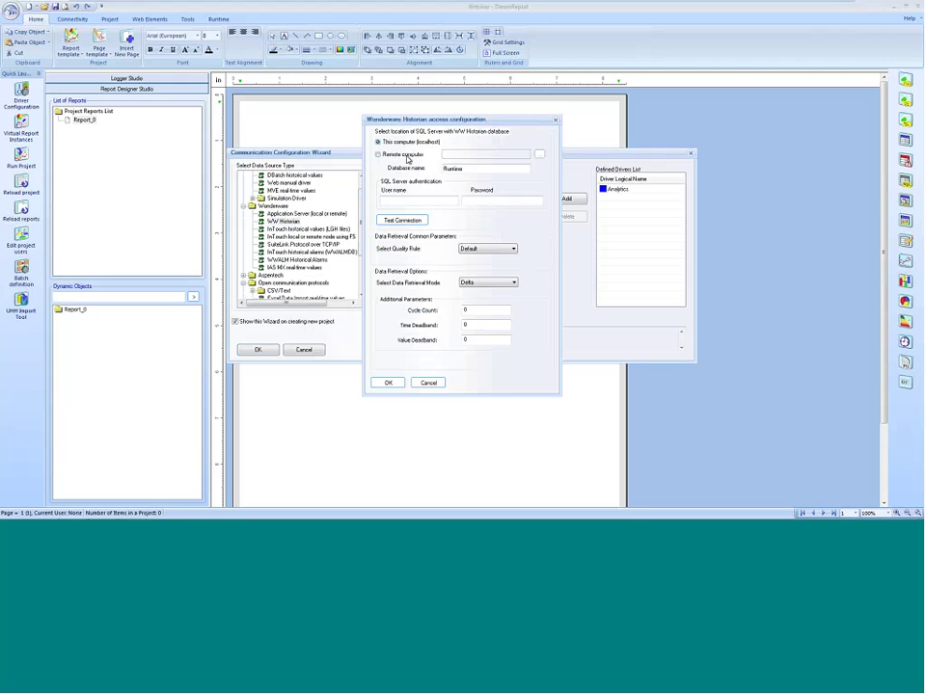
Enter the SQL user name and password, pass the connection test, and add wwHistorian as a driver.
click(415, 200)
key(Tab)
click(402, 220)
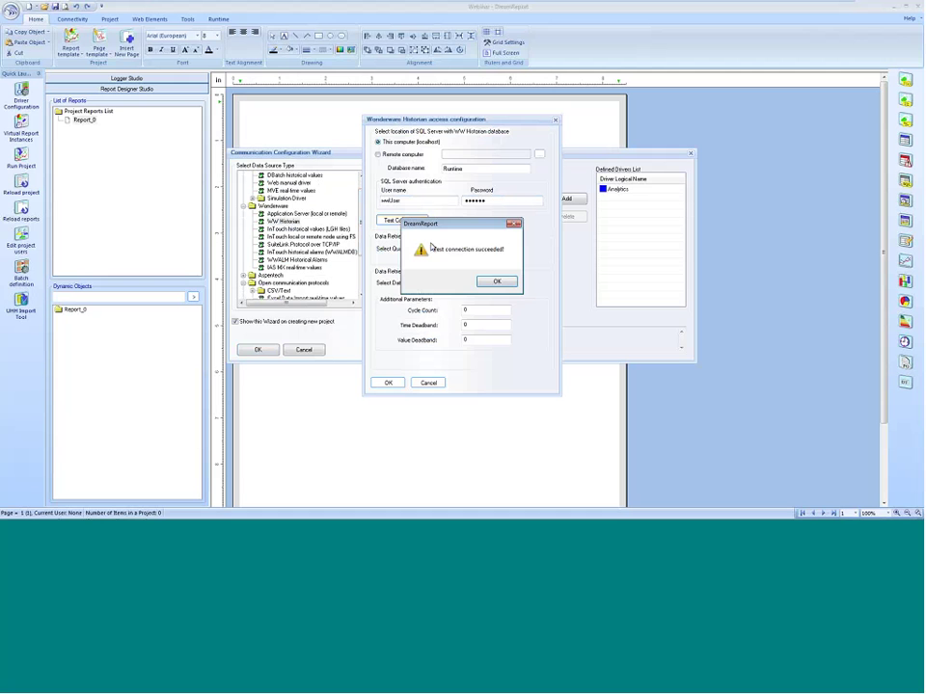
click(496, 280)
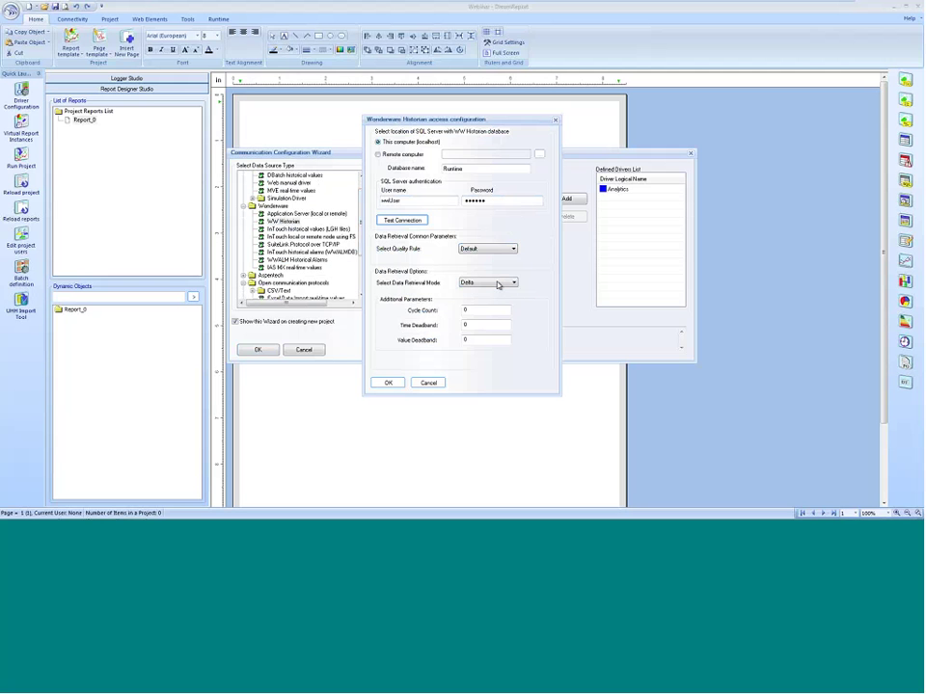
click(390, 383)
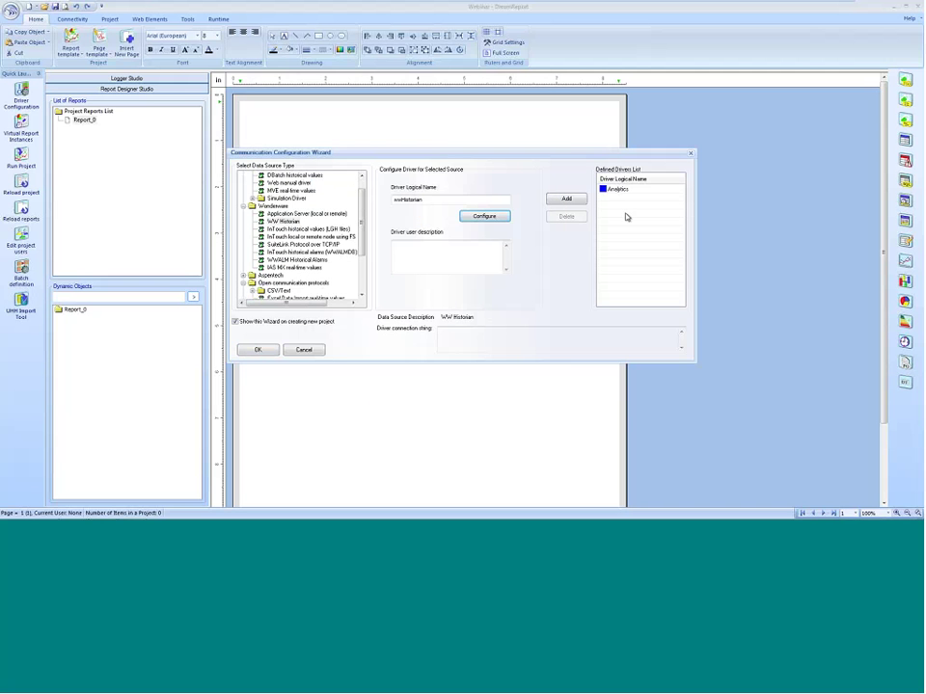
click(585, 203)
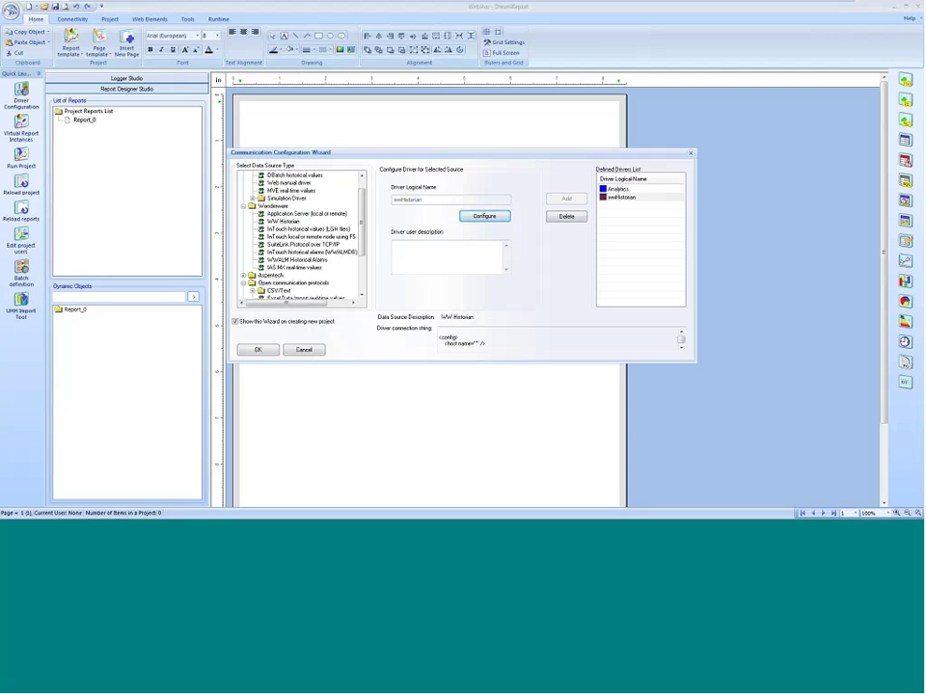
click(258, 350)
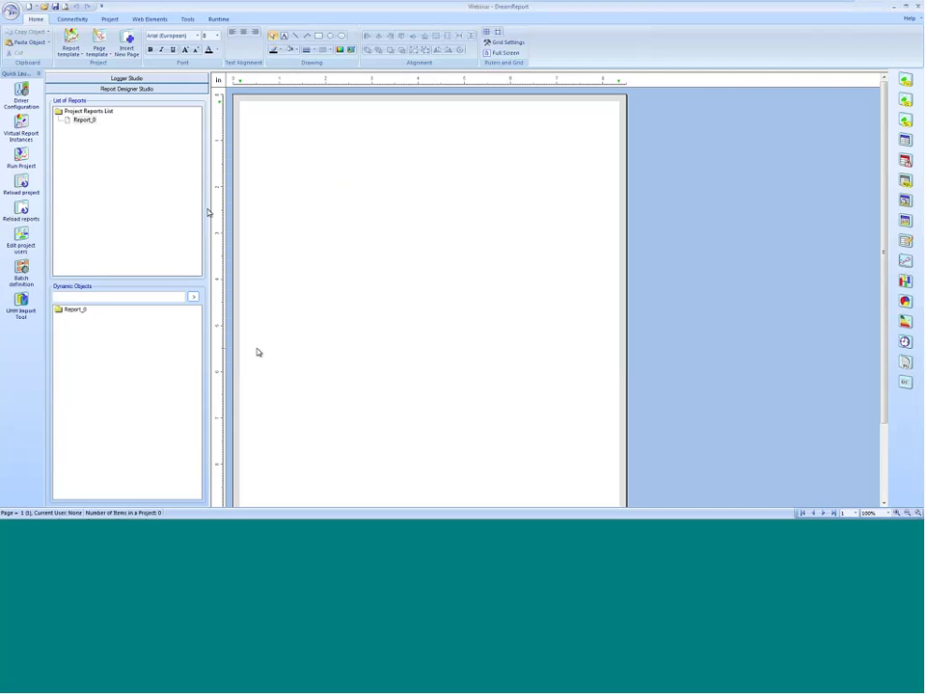
Rename Report_0 to Reactor in its Report Settings.
right_click(84, 120)
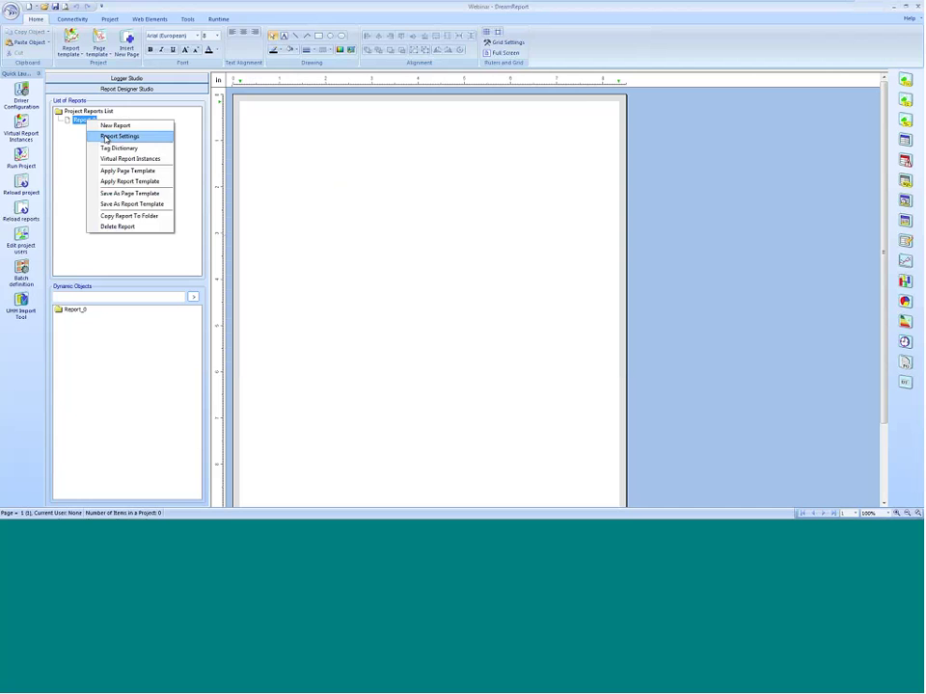
click(104, 136)
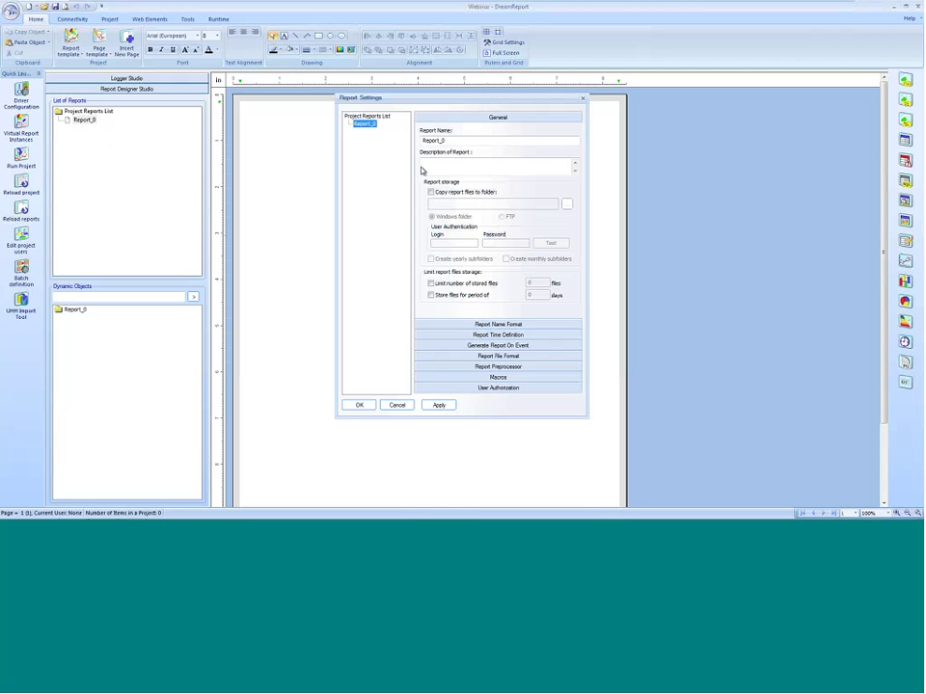
text(Reactor)
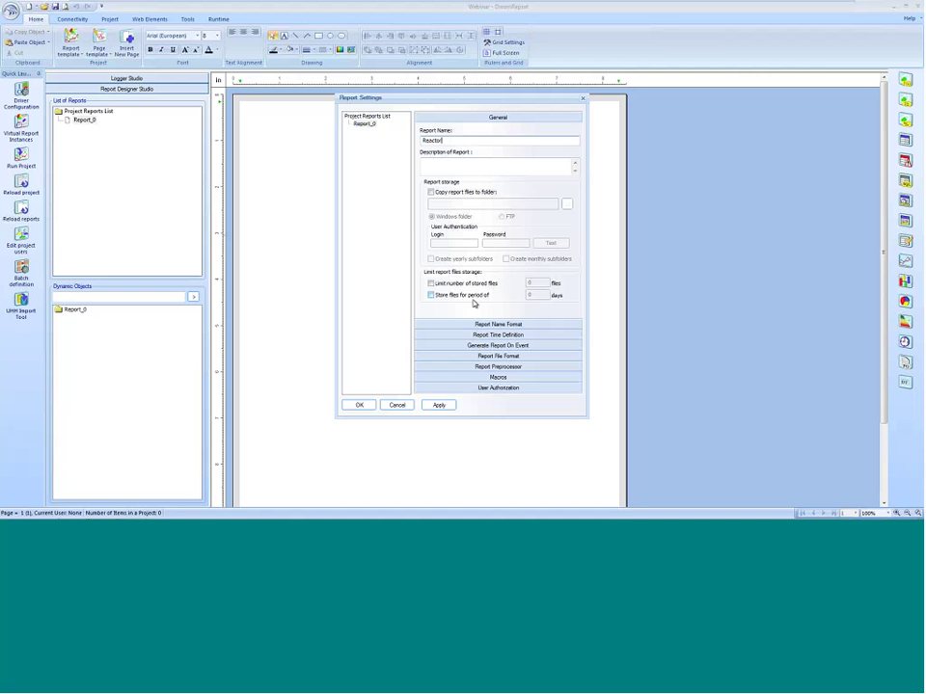
Schedule the report as Monthly, generating on day 1 of each month.
click(485, 334)
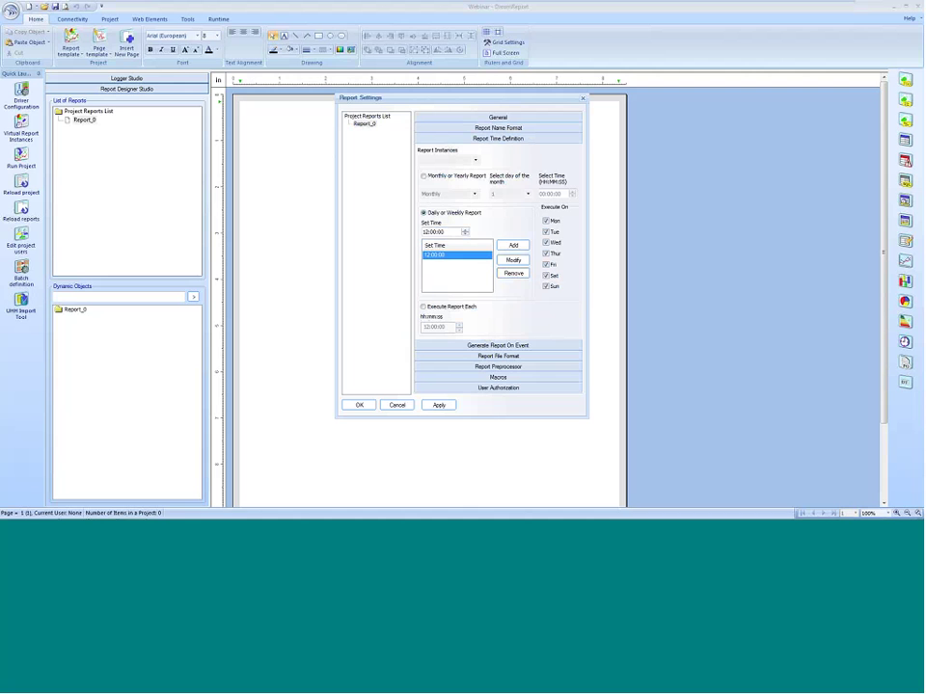
click(546, 286)
click(546, 287)
click(423, 176)
click(527, 194)
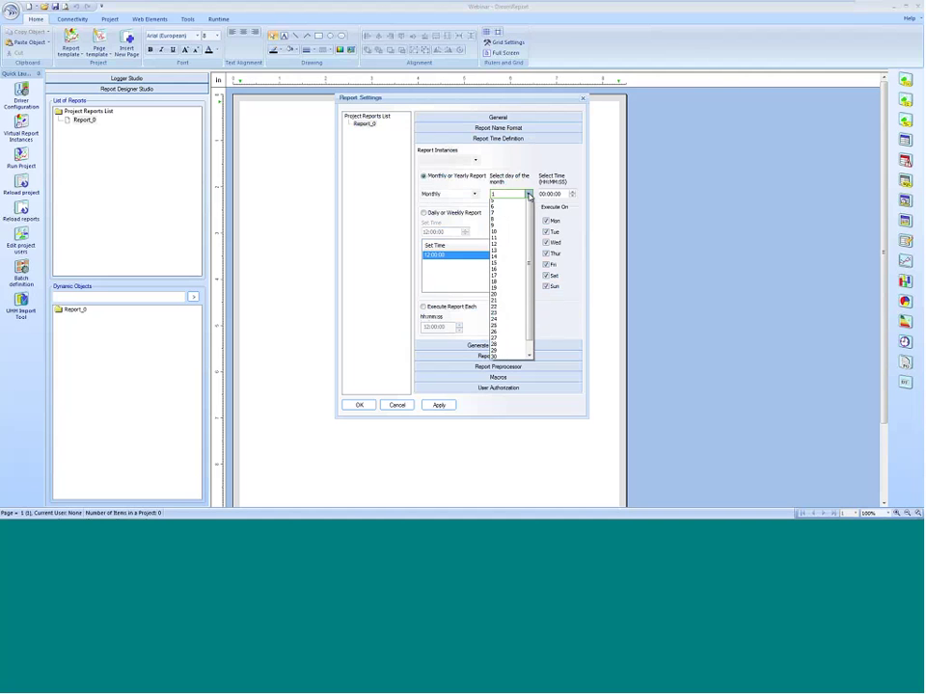
scroll(502, 210, up, 1)
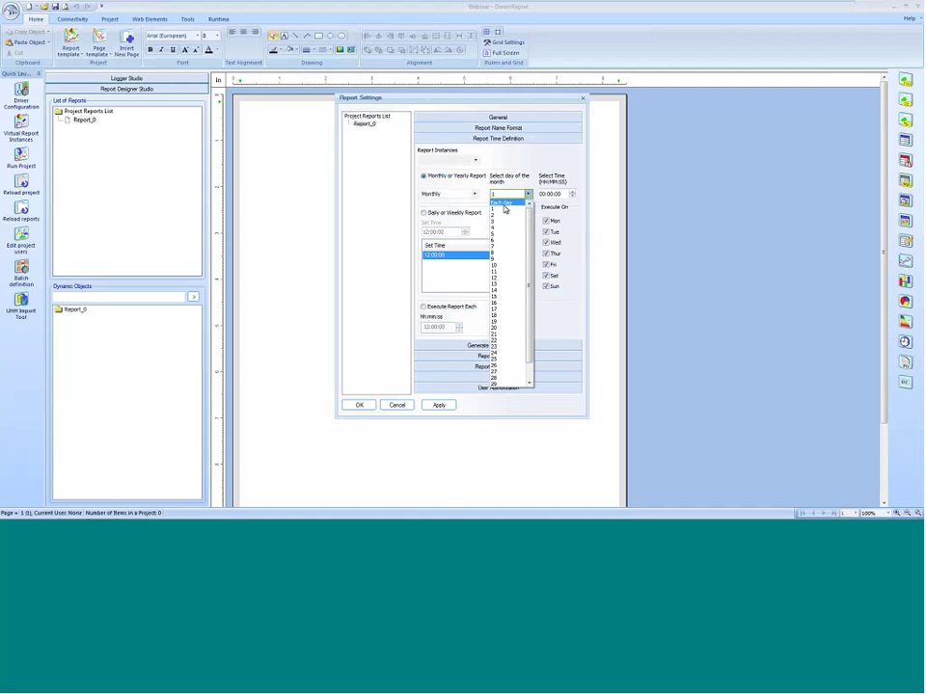
scroll(504, 251, down, 3)
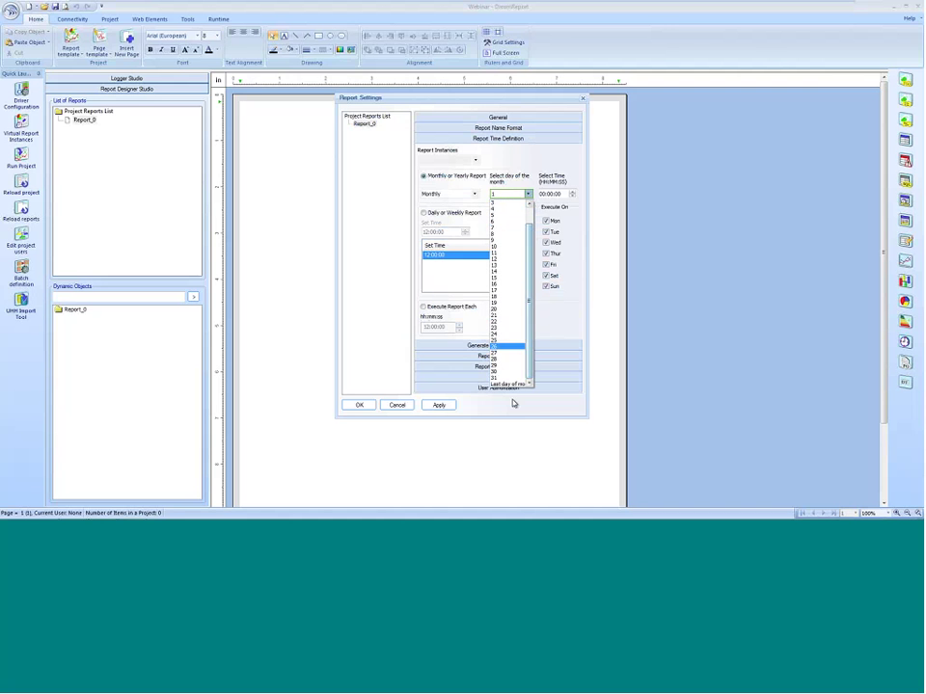
click(475, 194)
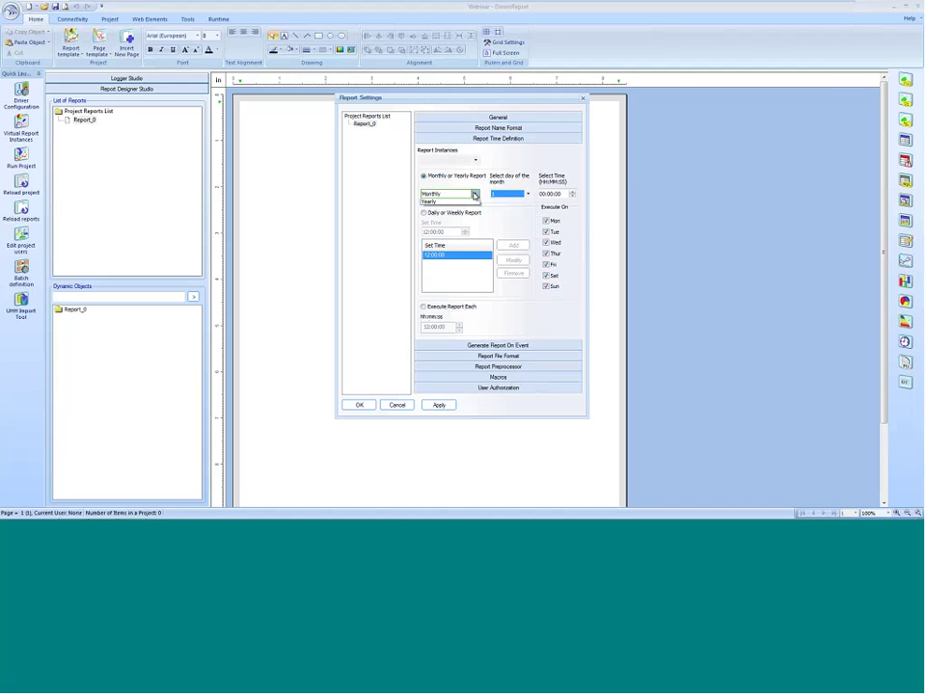
click(473, 191)
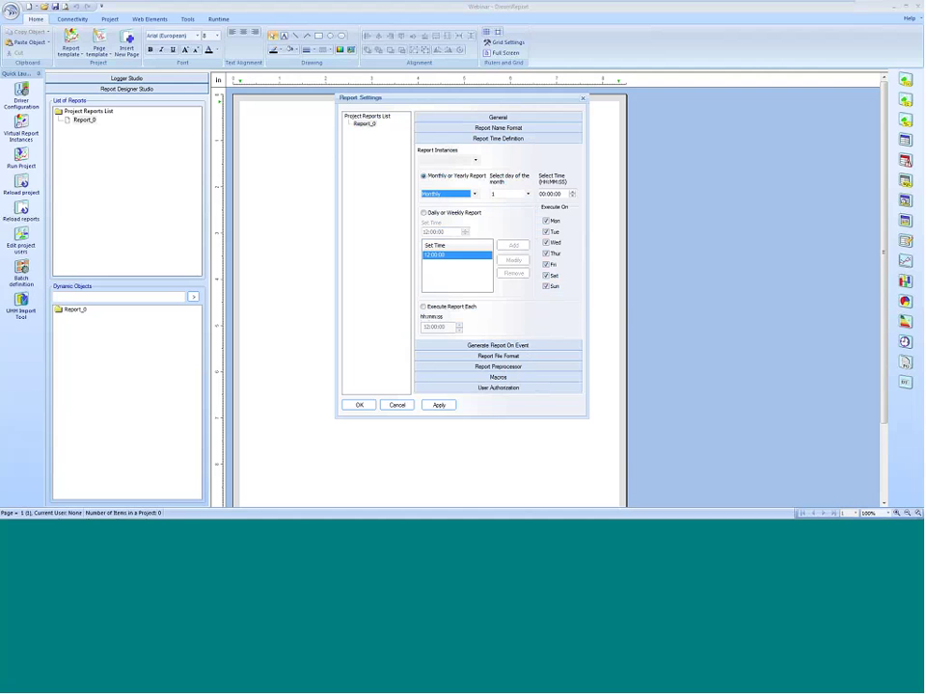
click(498, 348)
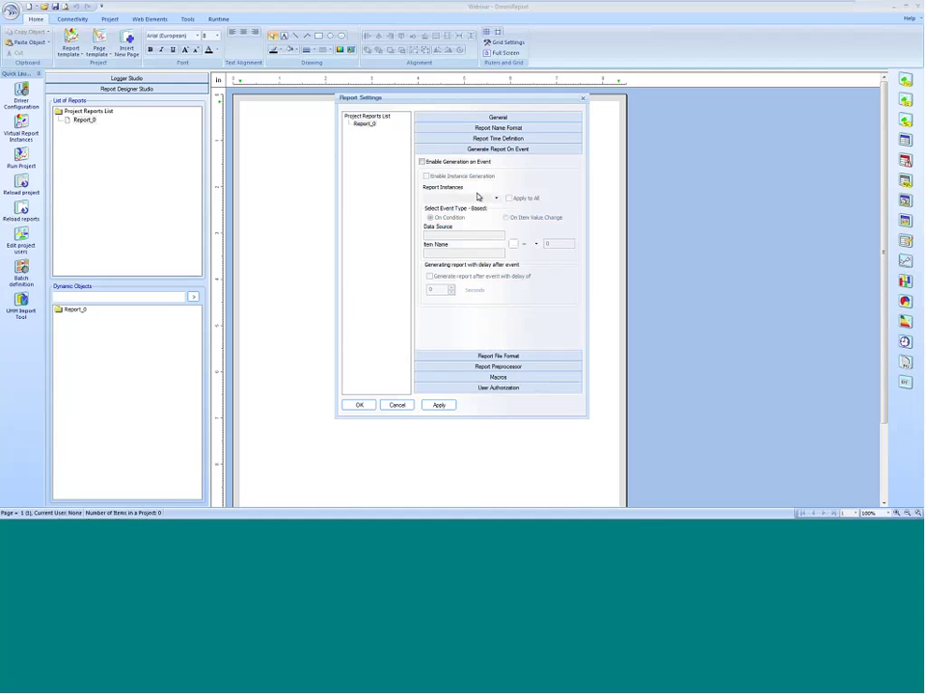
Turn on Web output and review the Email delivery settings.
click(529, 356)
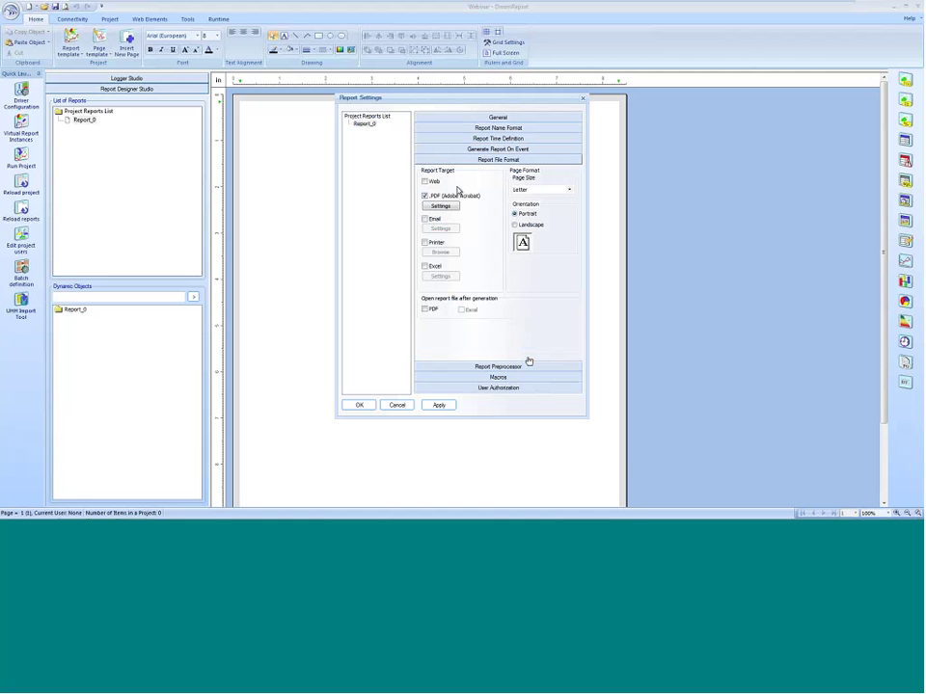
click(426, 183)
click(425, 219)
click(439, 229)
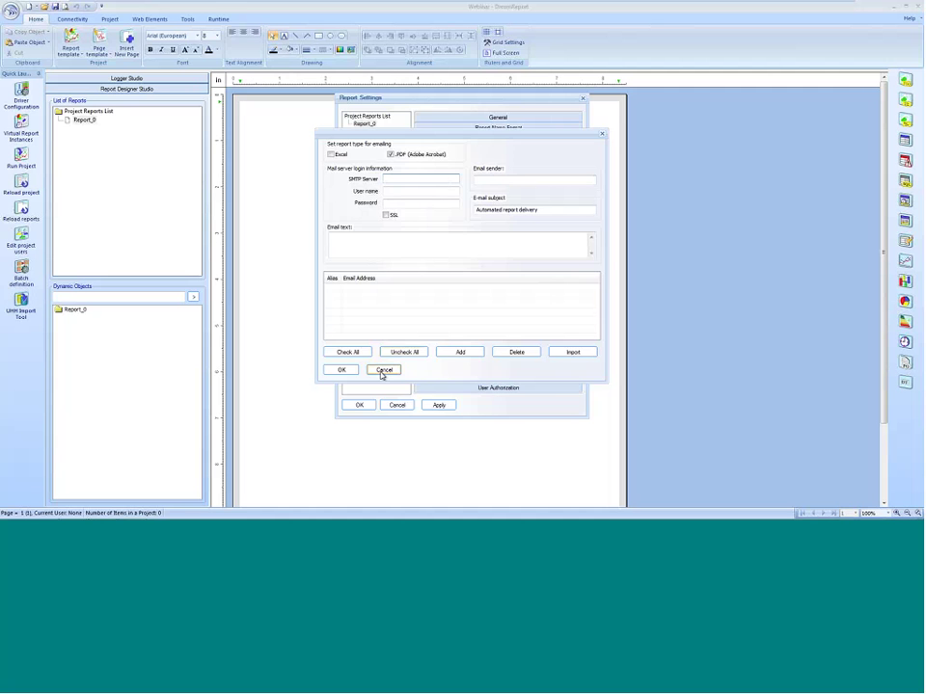
click(384, 370)
Review the Printer selection settings, leaving both email and printer output off.
click(424, 219)
click(425, 242)
click(444, 255)
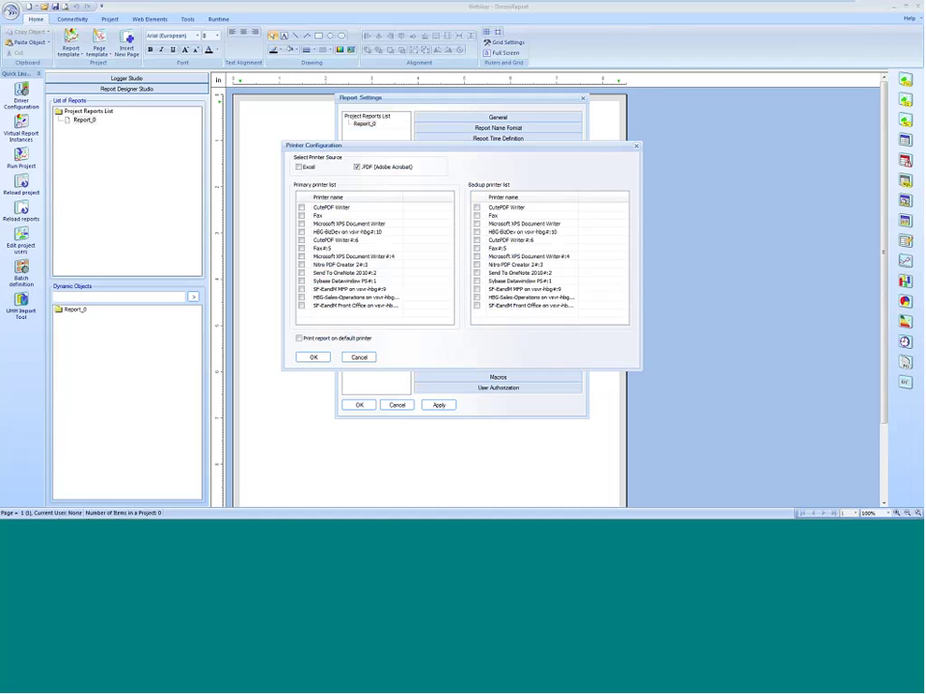
click(360, 356)
click(424, 243)
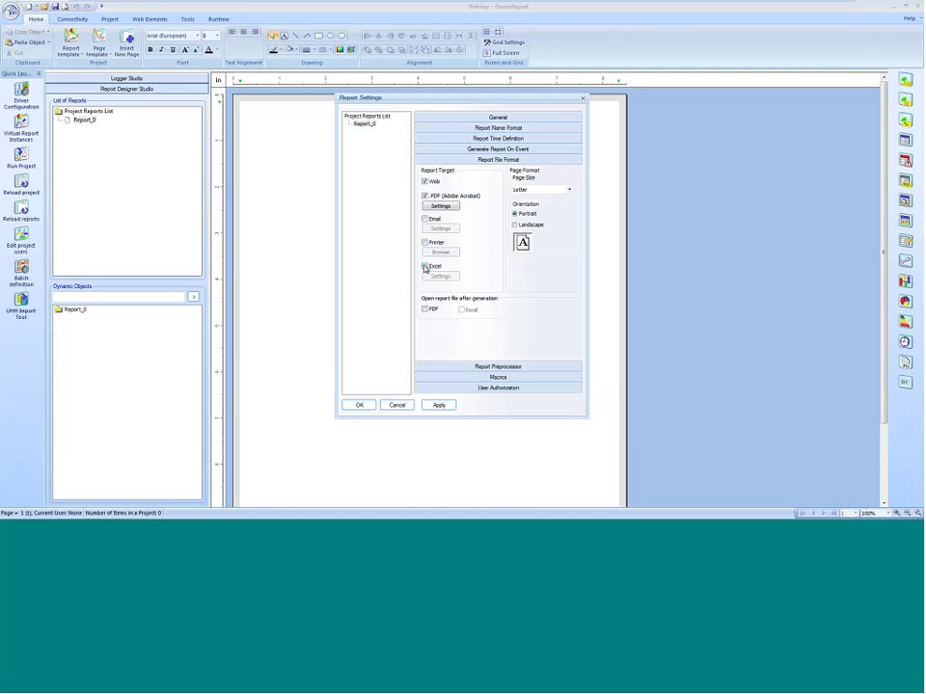
Review the Excel export settings, leave Excel off, and open the PDF after generation.
click(425, 267)
click(439, 276)
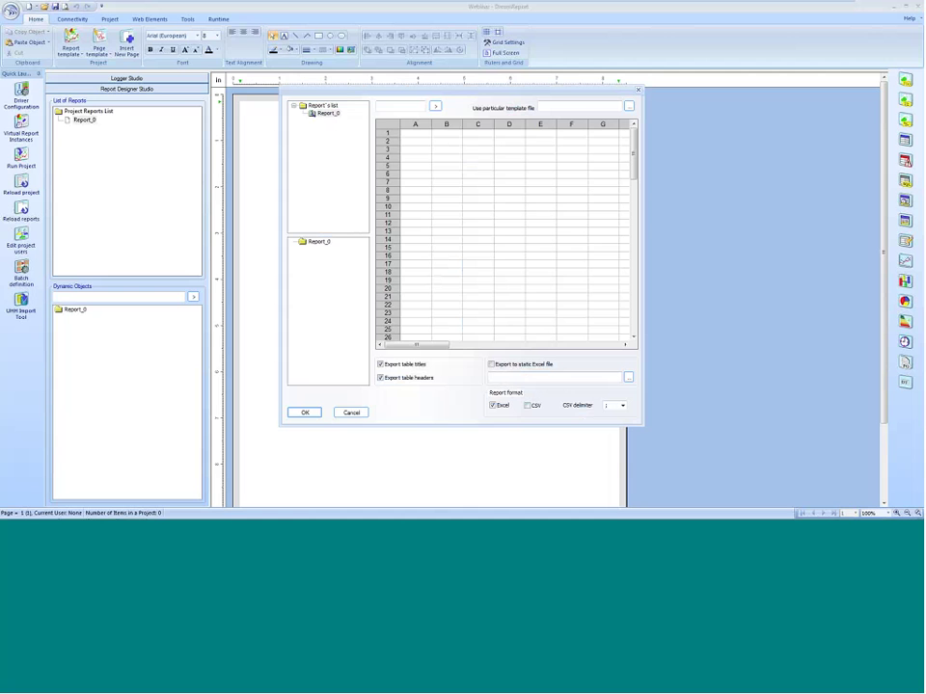
click(351, 413)
click(425, 267)
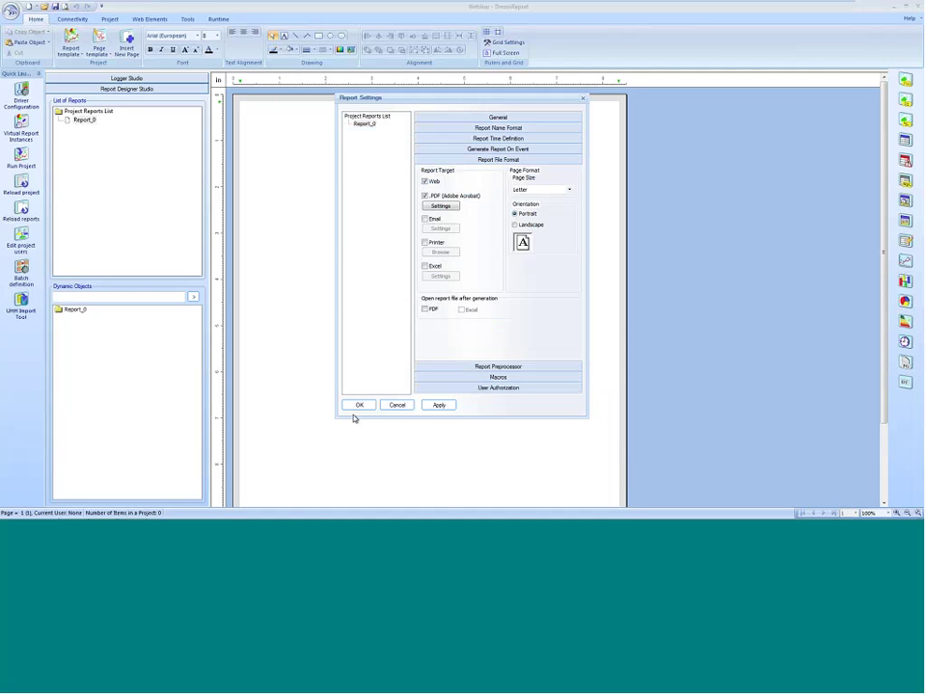
click(425, 309)
Save the settings and add a 'Reactor Report' title text box at font size 20 near the page top.
click(365, 407)
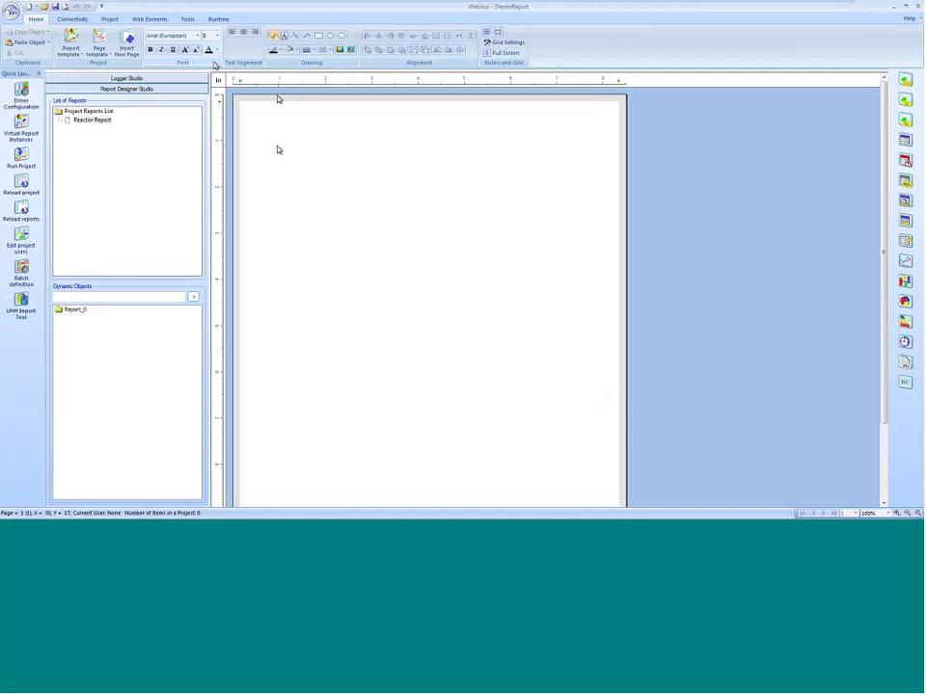
click(285, 35)
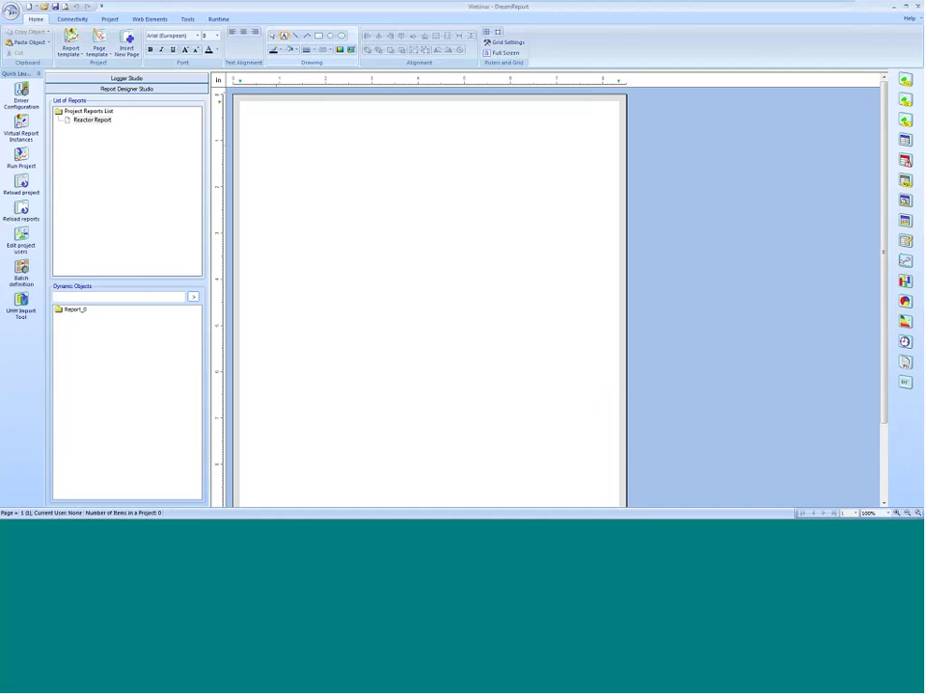
drag(340, 123, 486, 148)
text(R)
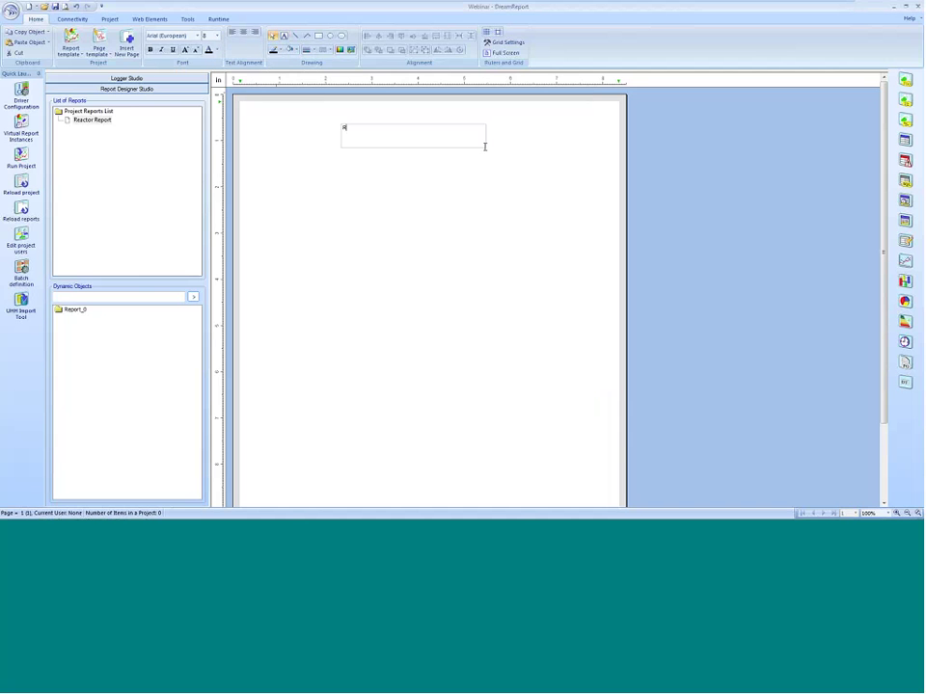
text(eactor Report)
key(ctrl+a)
click(217, 50)
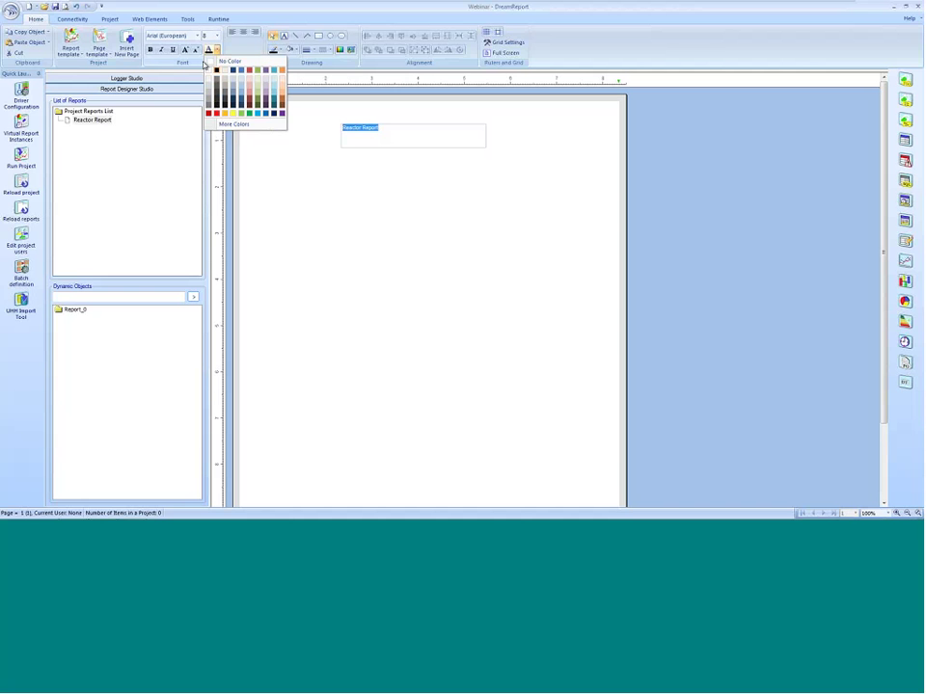
click(265, 112)
click(218, 36)
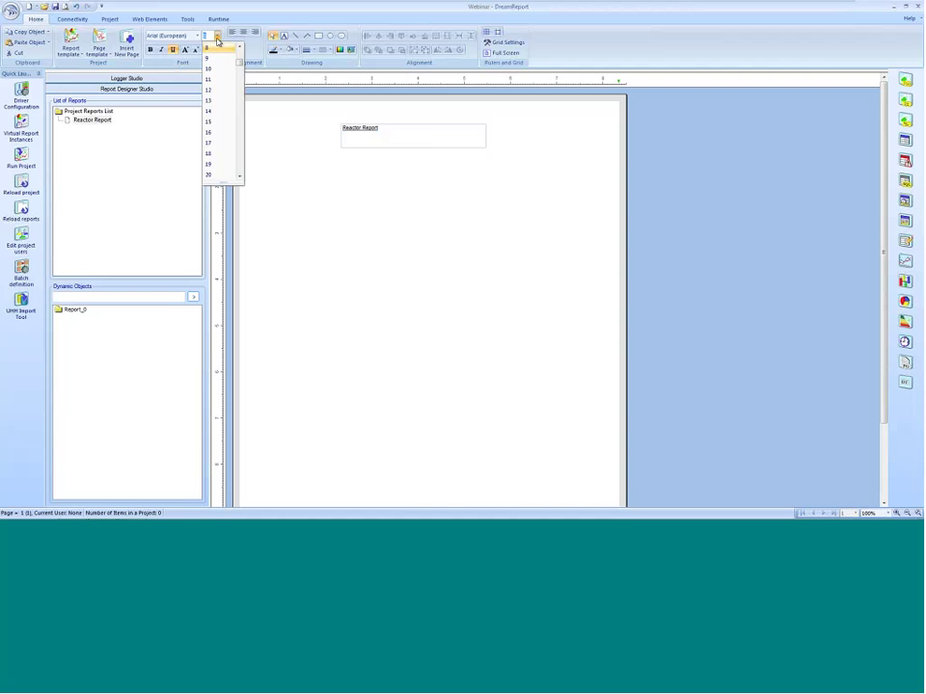
click(213, 174)
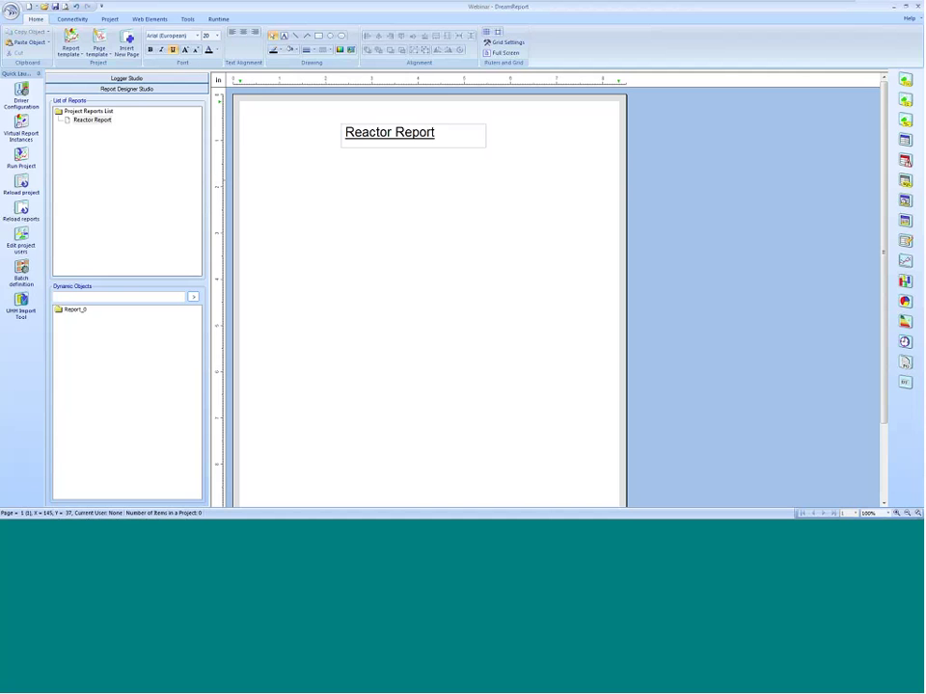
drag(394, 139, 405, 151)
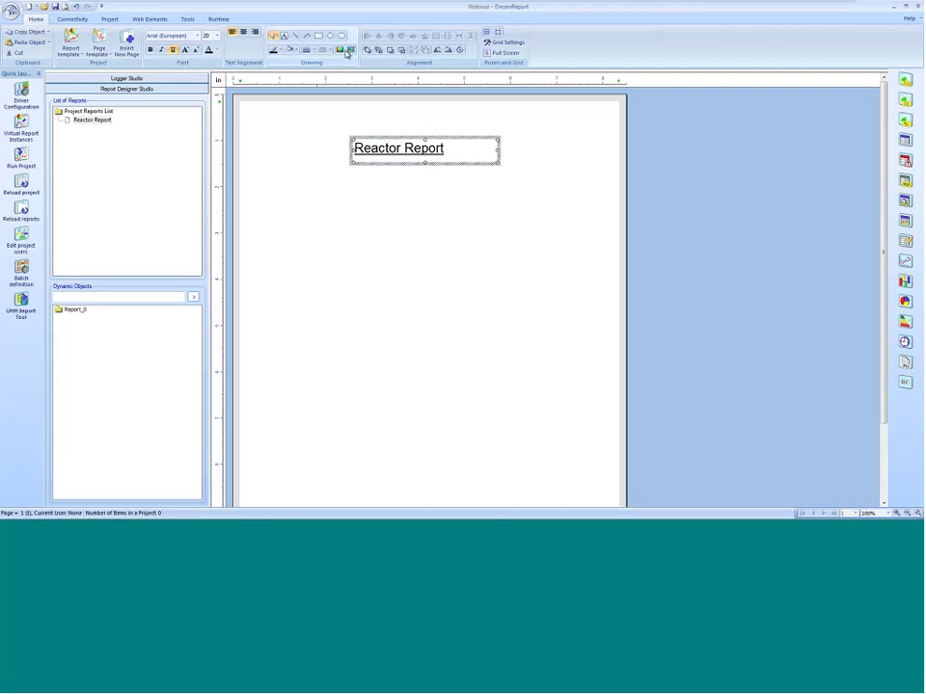
click(341, 51)
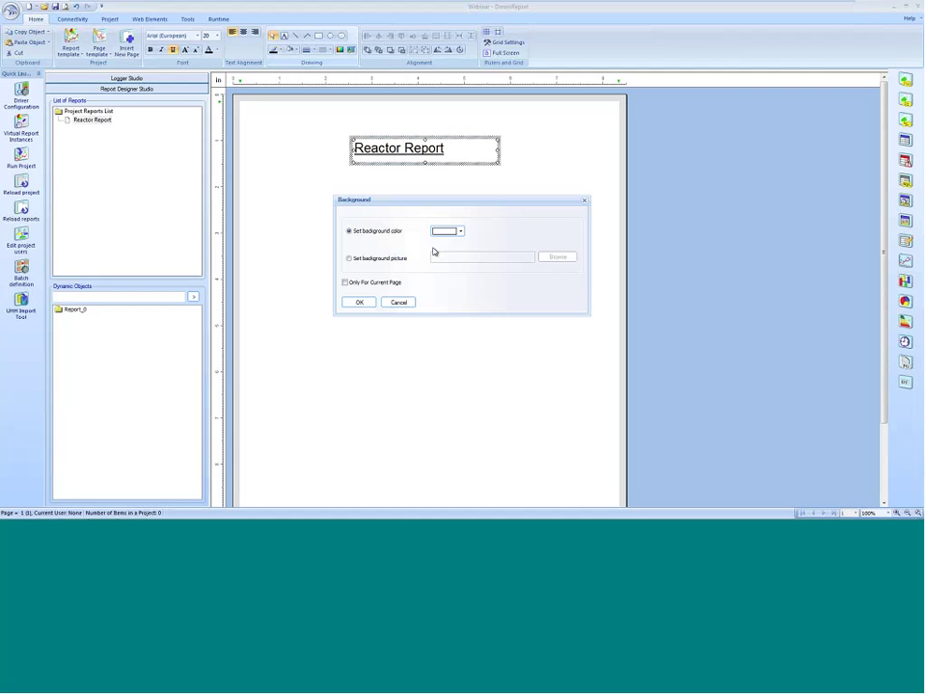
Set Report Backgrounds image 2 (world map) as the page background and nudge the title down-right.
click(349, 260)
click(558, 258)
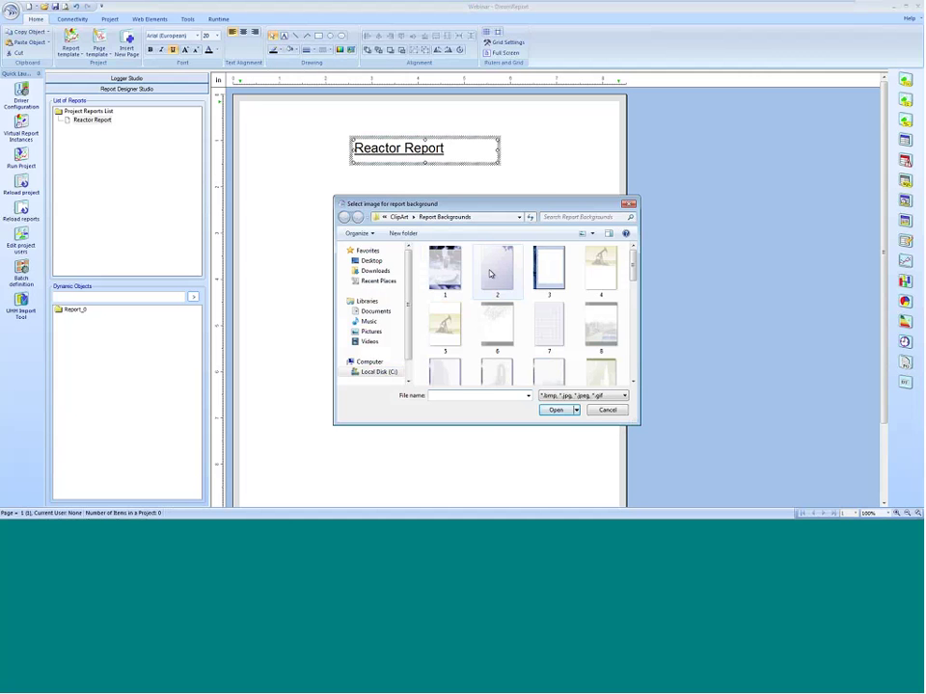
double_click(494, 272)
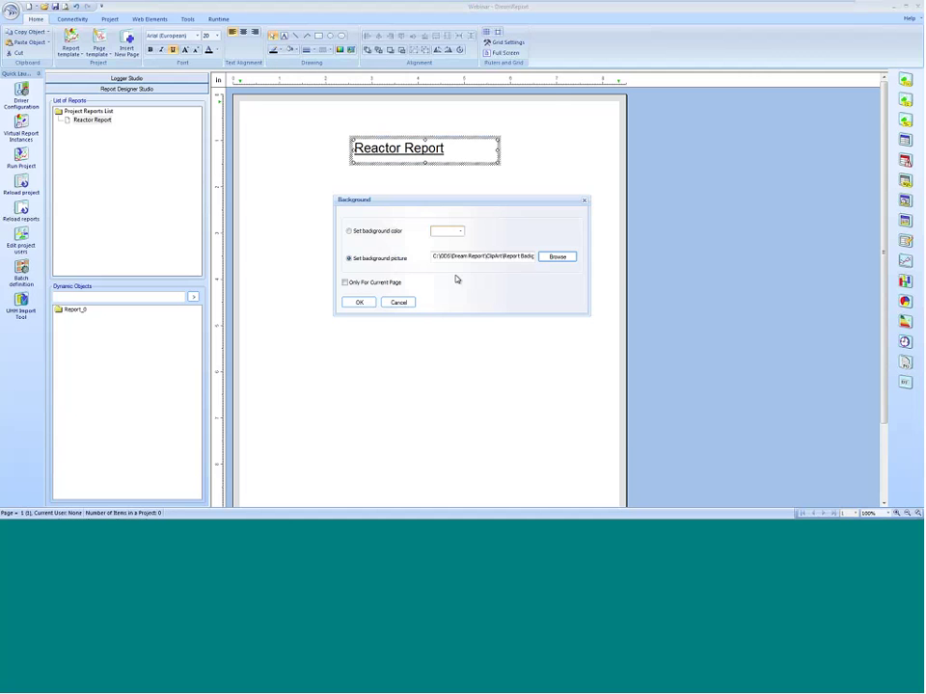
click(358, 302)
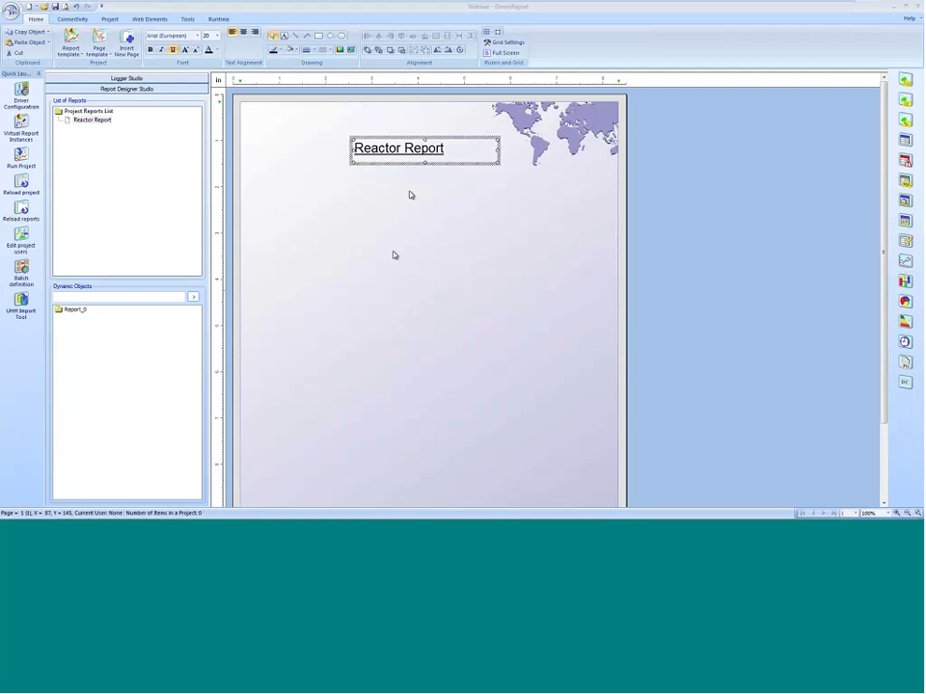
drag(439, 161, 446, 170)
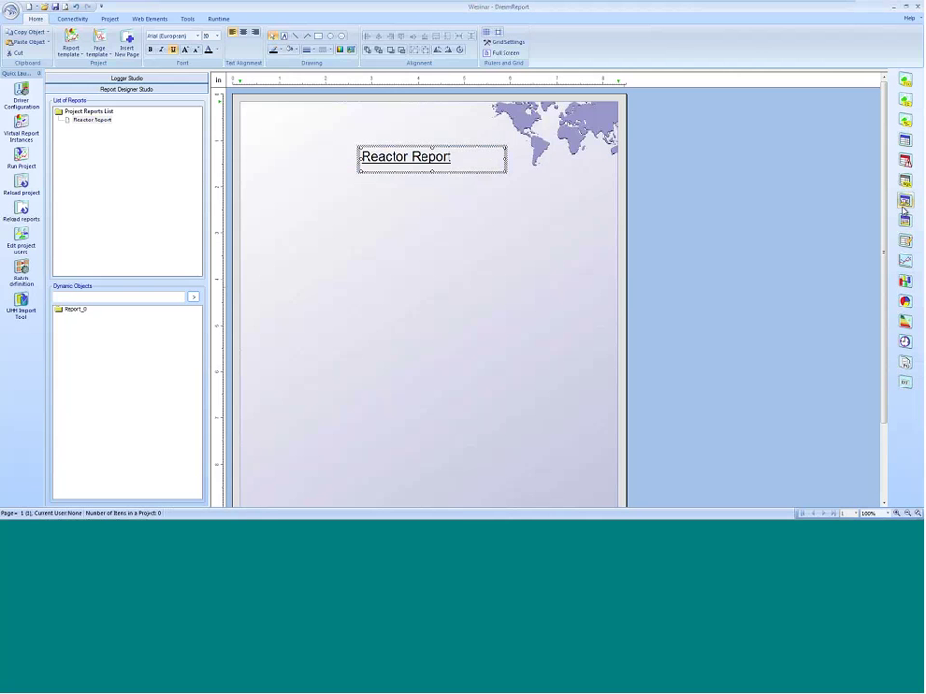
Place a Date and Time field named Date at the page's top-left corner.
click(904, 345)
drag(286, 138, 351, 140)
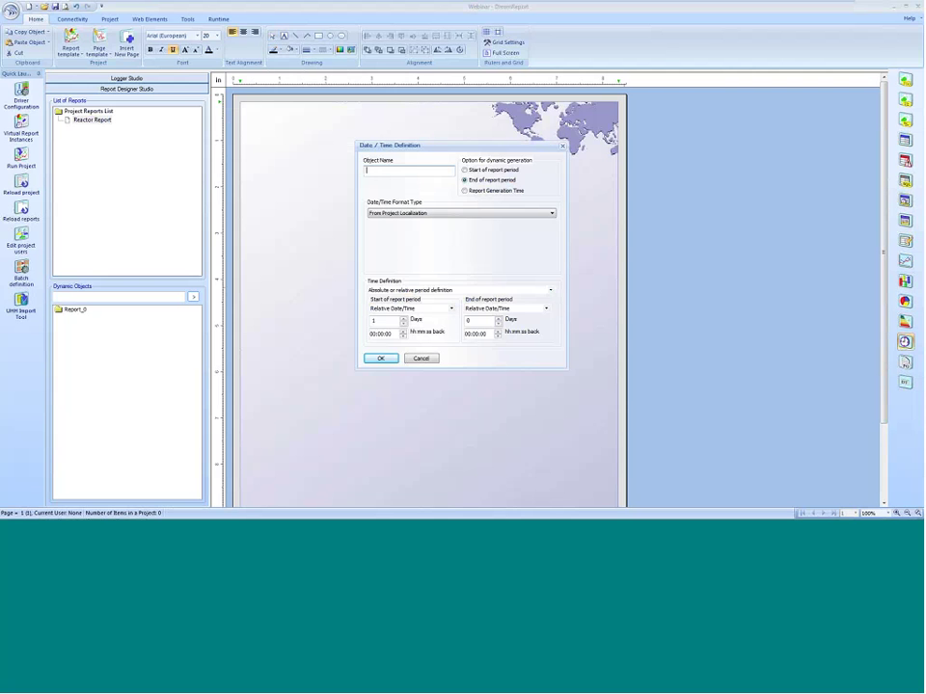
text(Date)
click(380, 357)
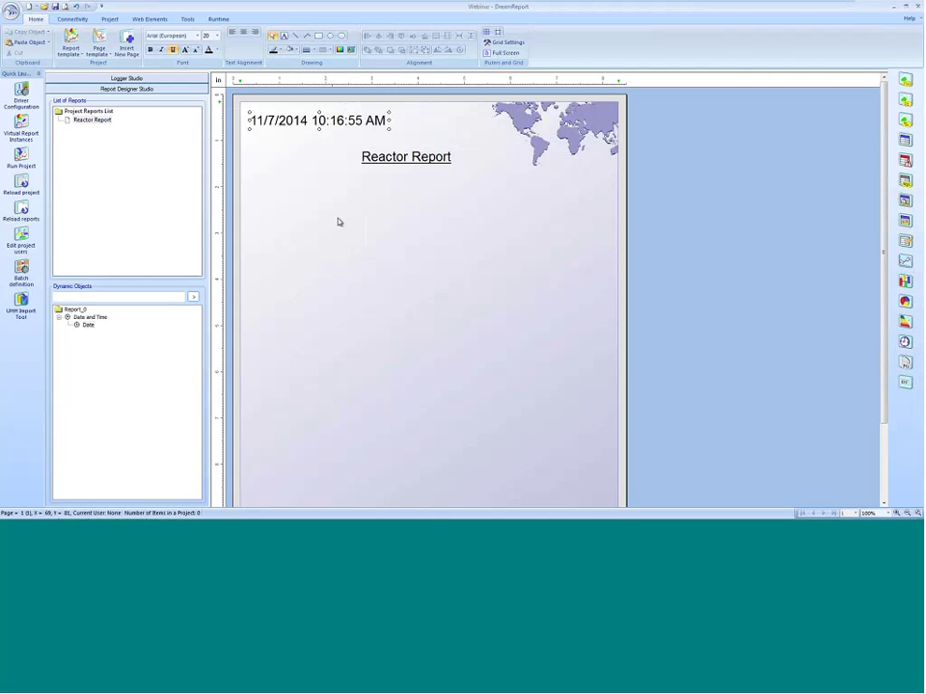
click(571, 197)
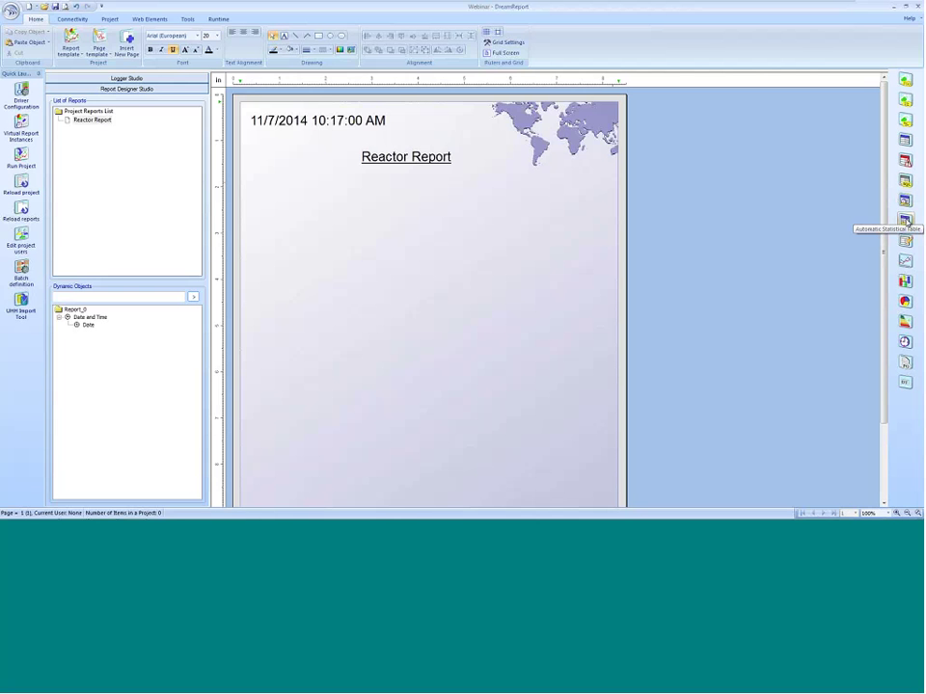
Draw an Automatic Statistics Table below the title and open its data item list.
click(906, 221)
drag(262, 199, 608, 228)
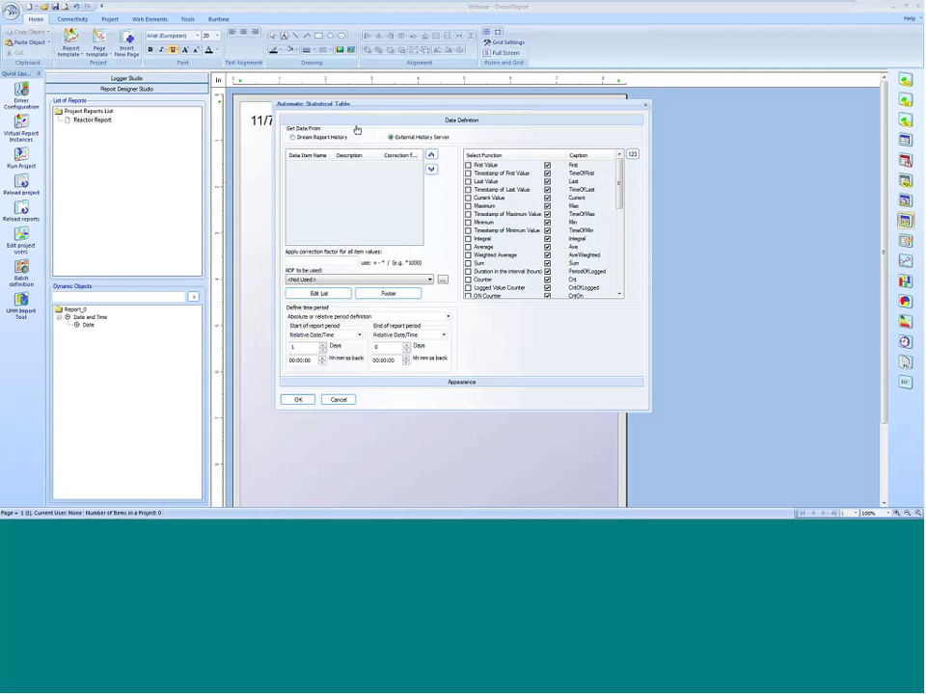
click(315, 295)
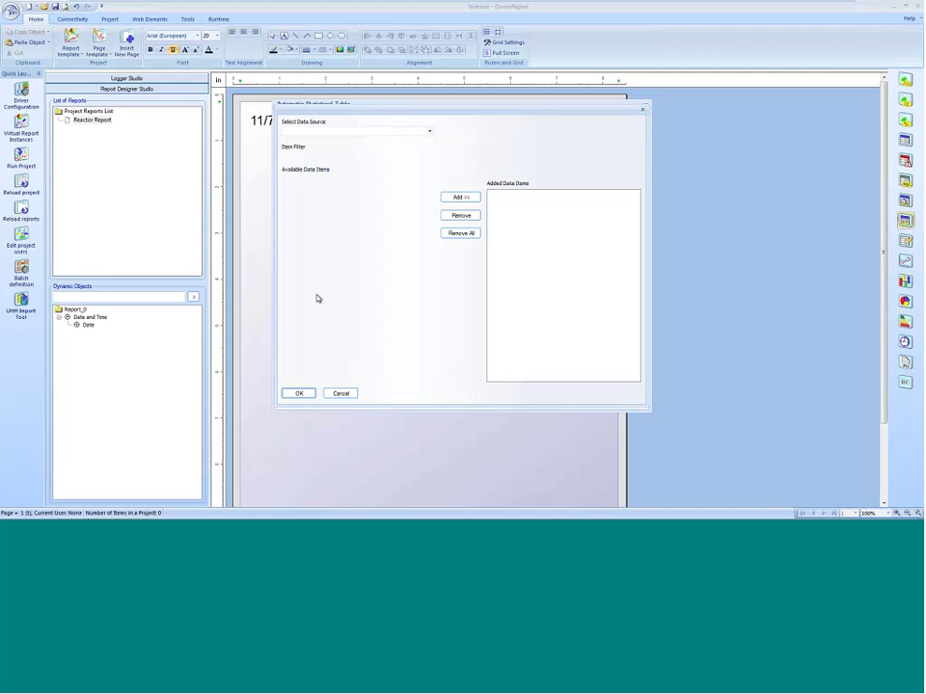
Filter the wwHistorian items for 'conc' and add ConcPump as the table's data item.
click(405, 131)
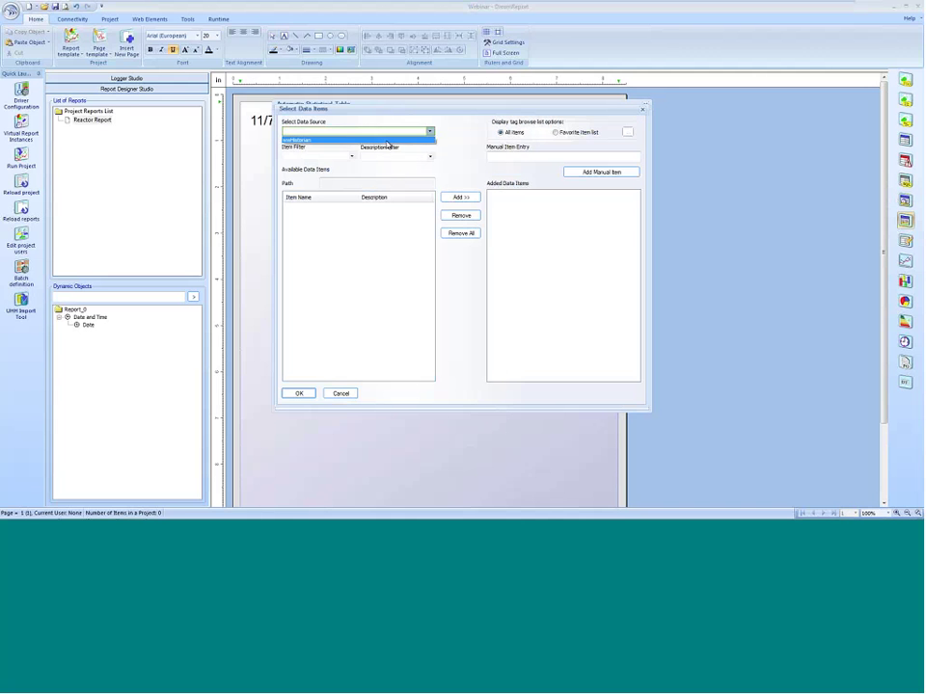
click(382, 141)
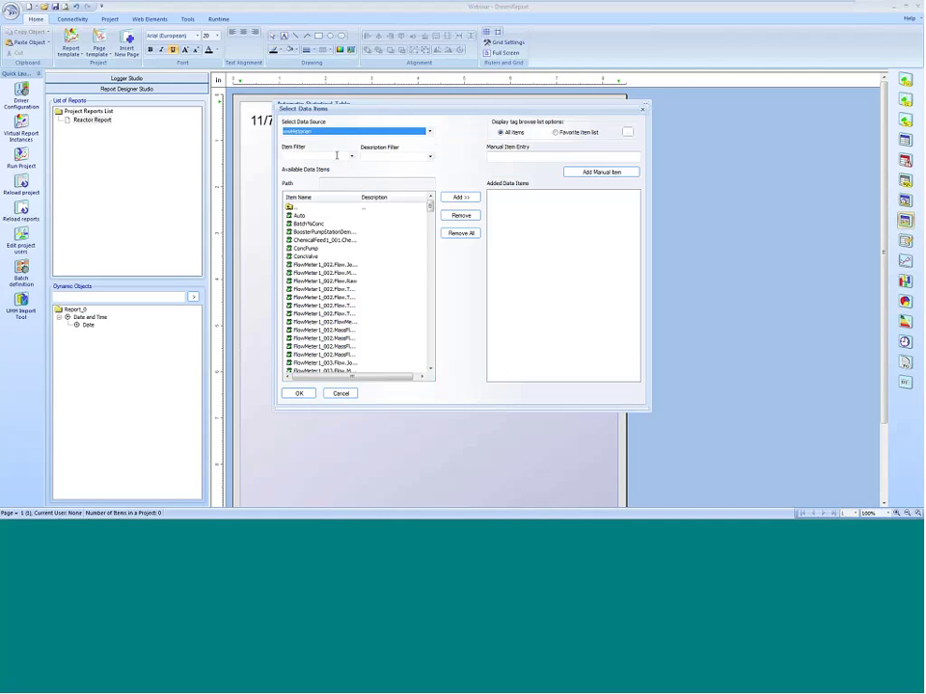
click(336, 156)
text(con)
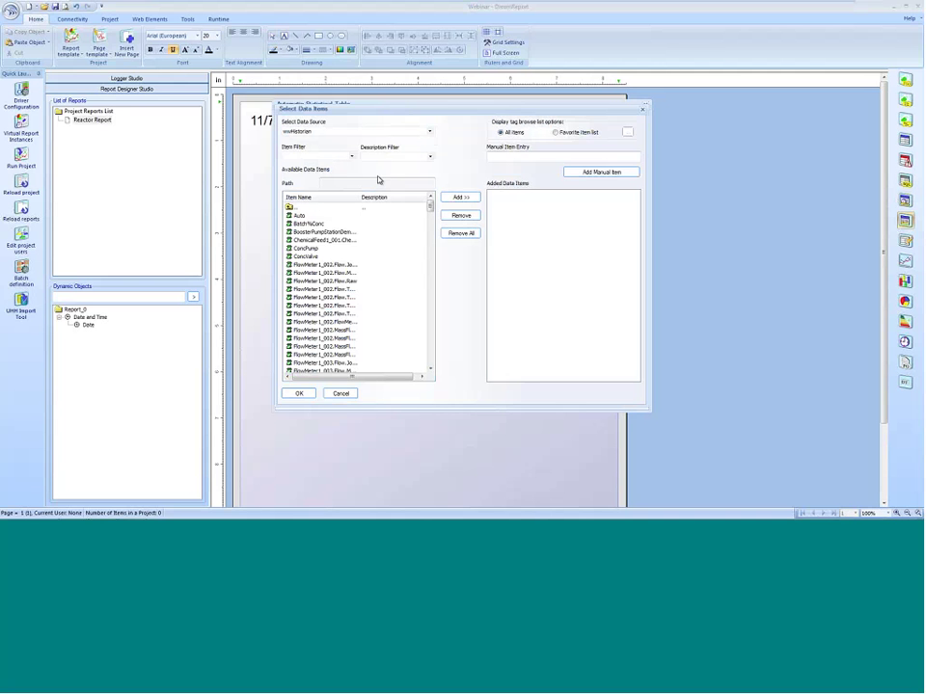
key(Return)
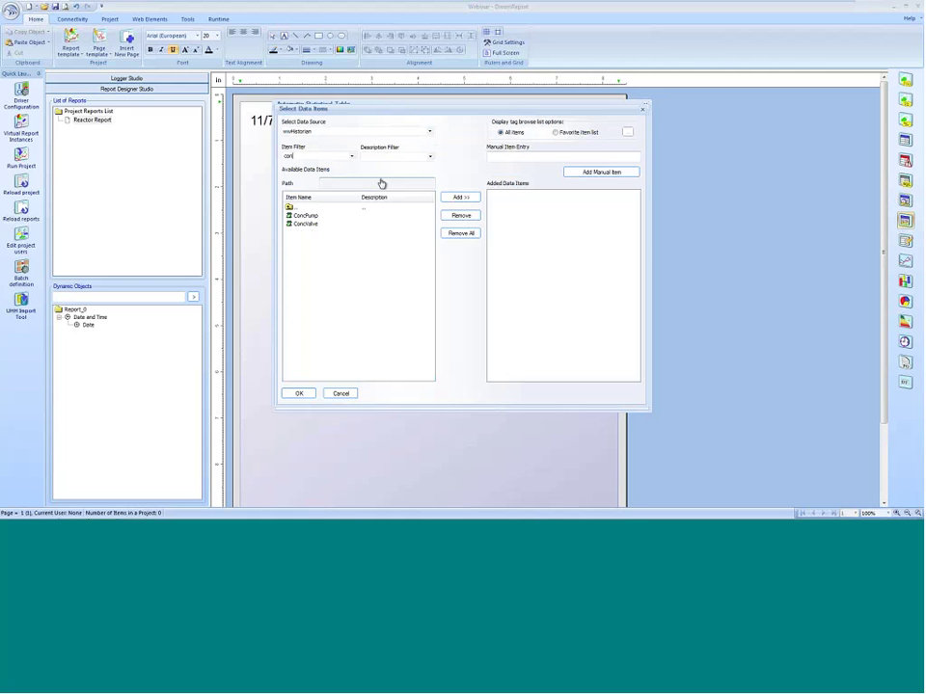
text(c)
click(410, 215)
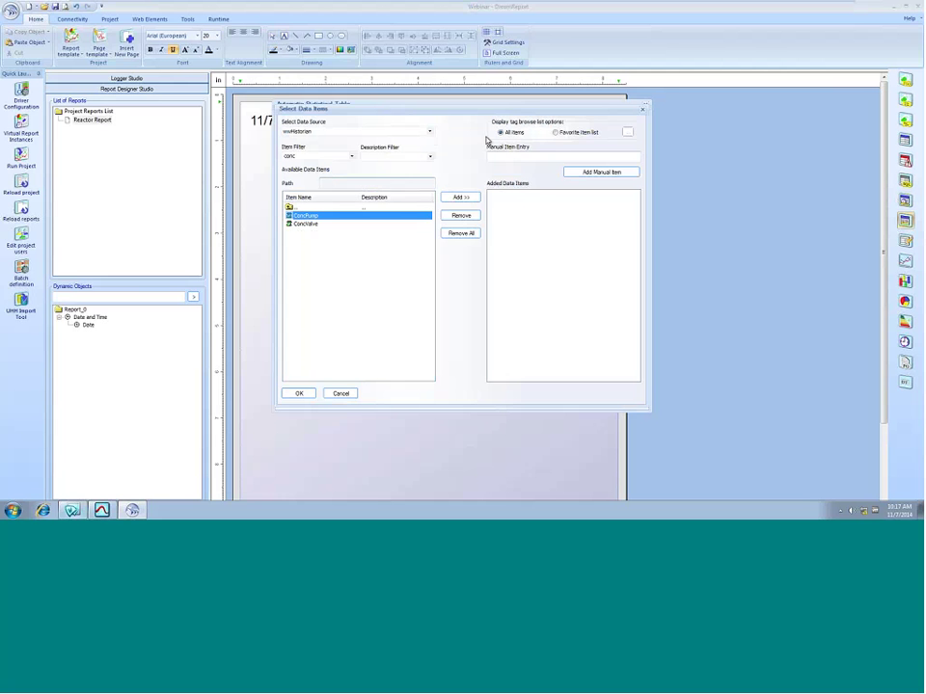
click(461, 197)
click(299, 394)
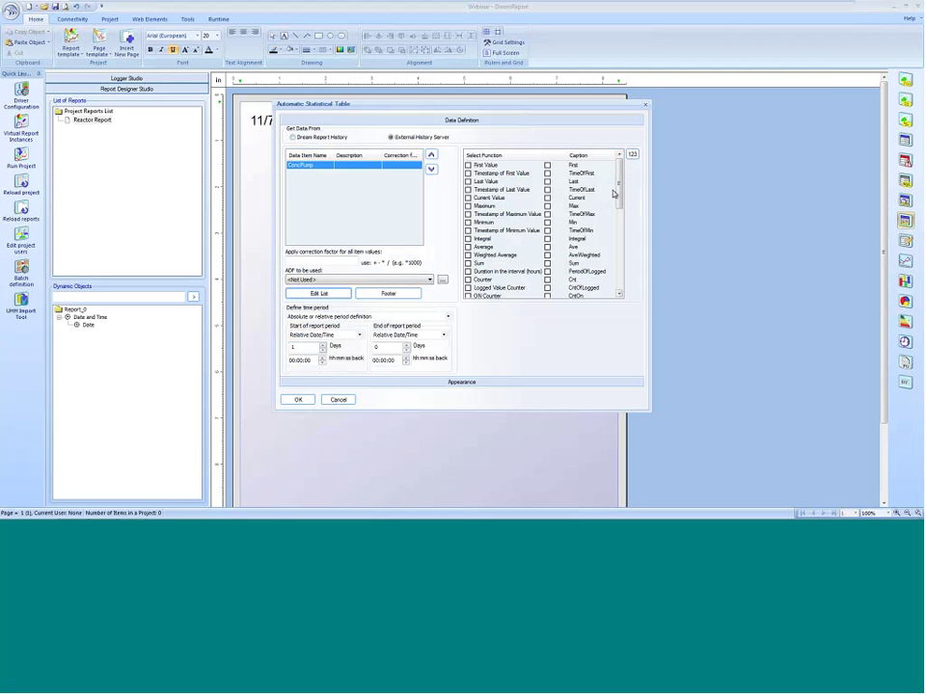
Select the ON Counter, OFF Counter, Running Time, Down Time and System availability statistics for ConcPump.
drag(615, 192, 620, 215)
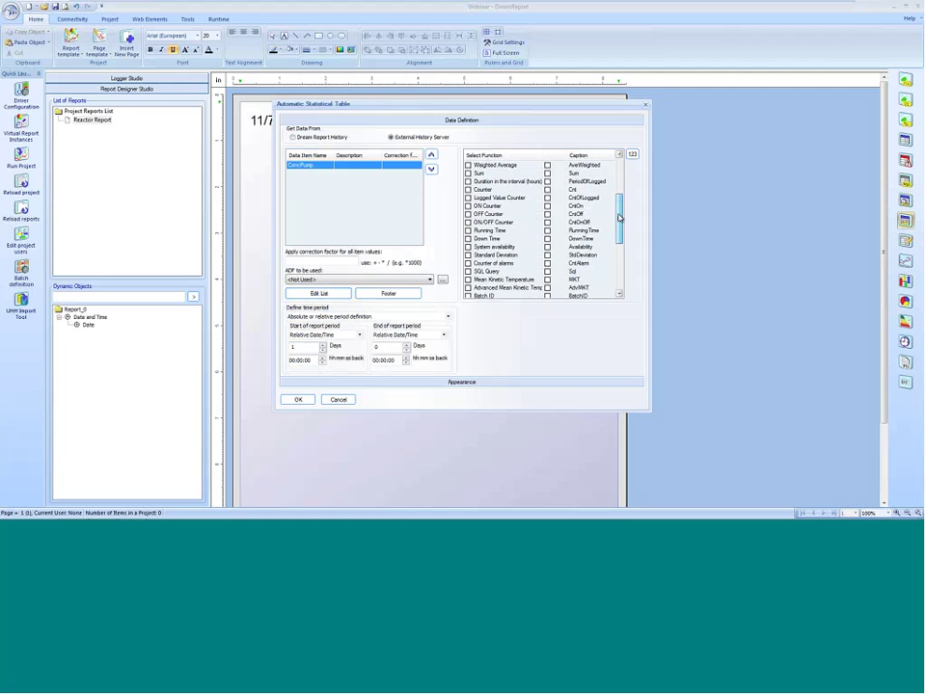
click(468, 207)
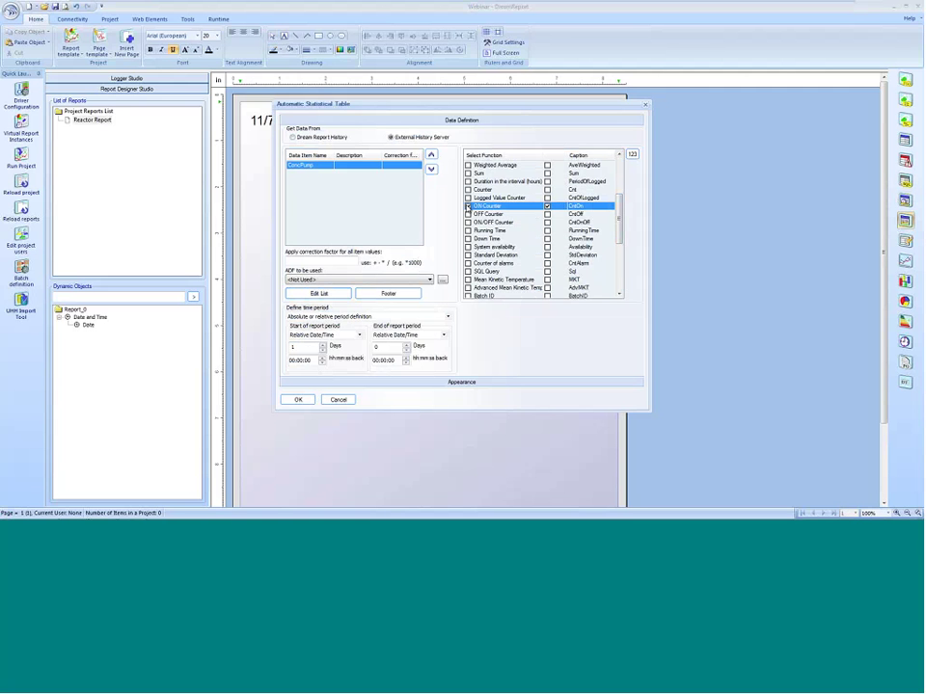
click(468, 214)
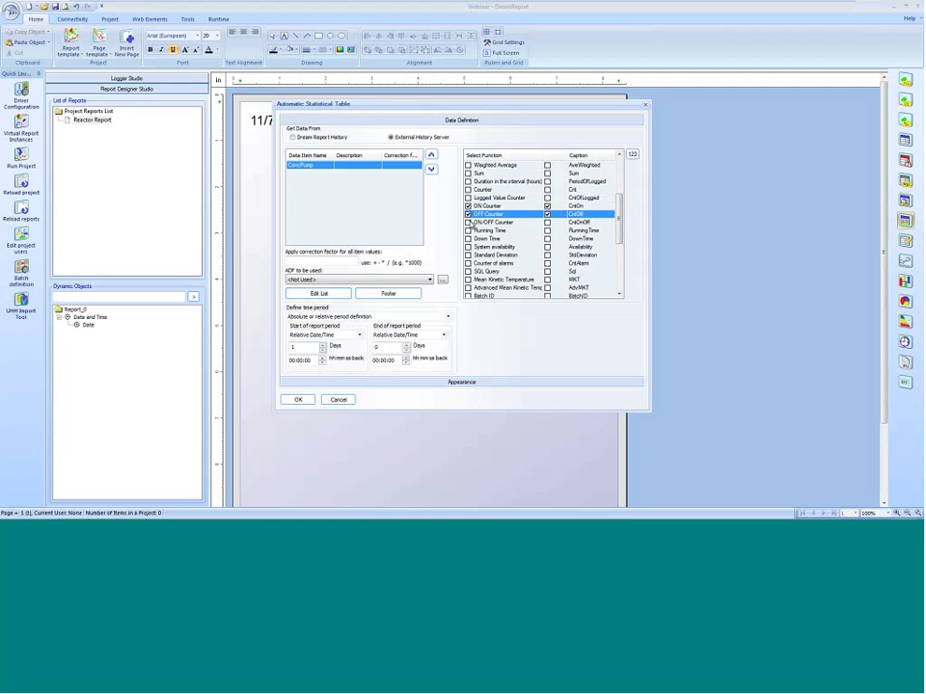
click(468, 231)
click(468, 240)
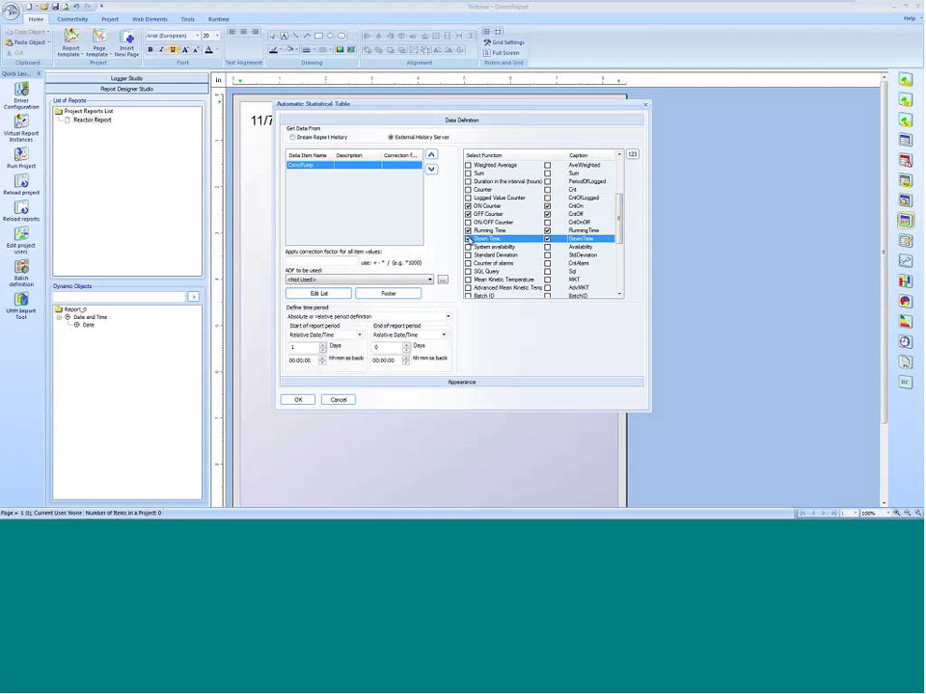
click(468, 247)
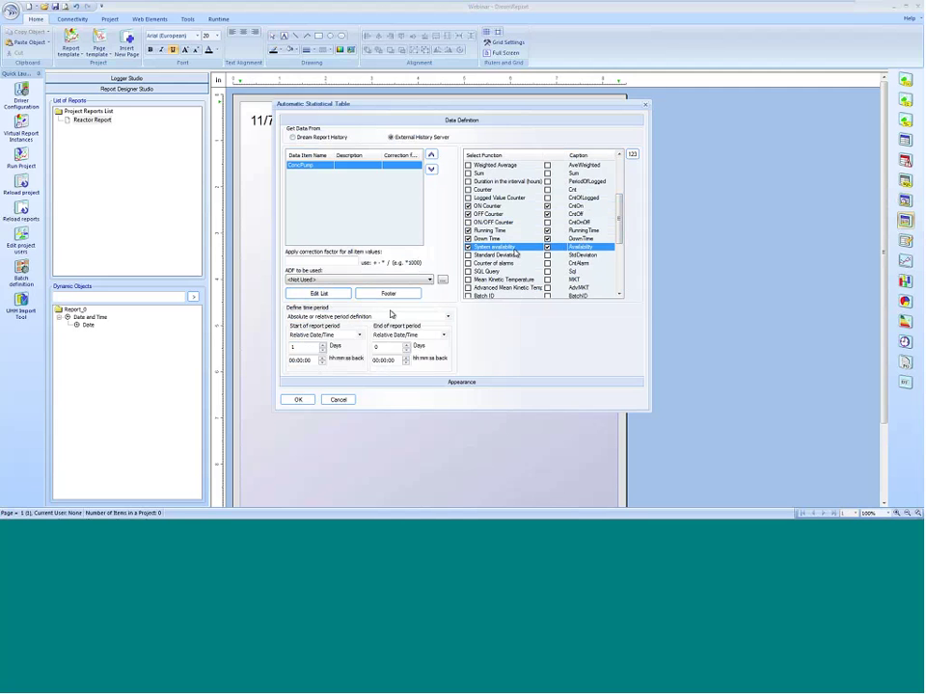
Set the table's time definition to a Current fixed period and create the table.
click(448, 317)
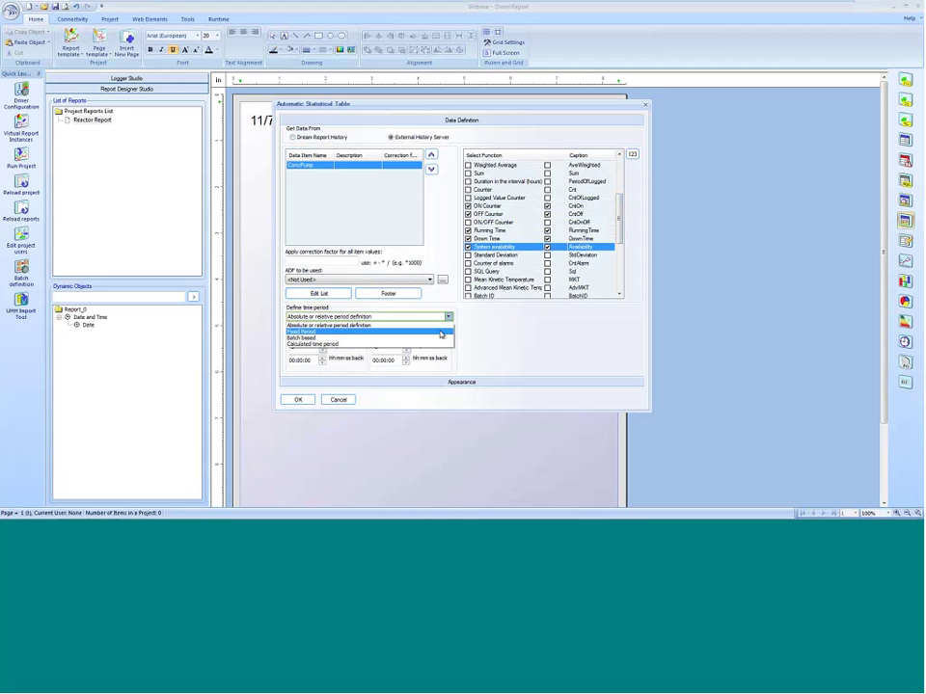
click(440, 331)
click(332, 331)
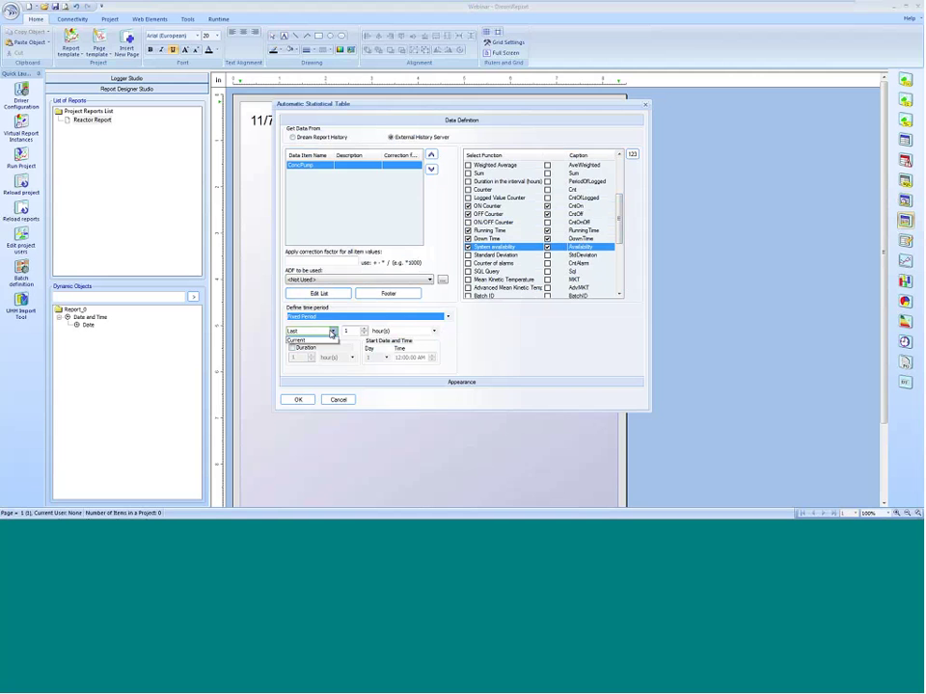
click(318, 346)
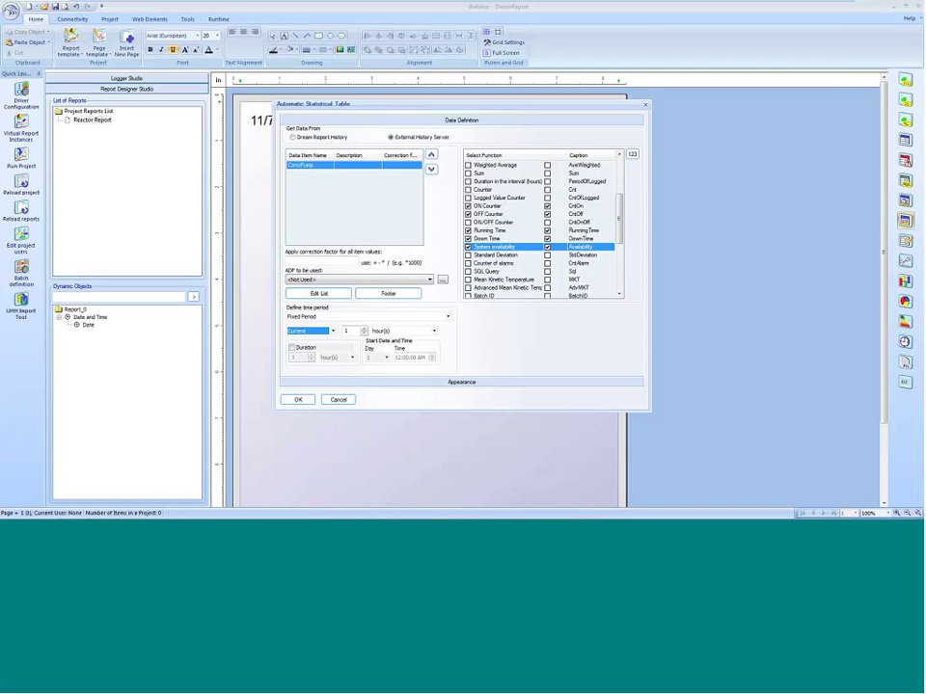
click(298, 400)
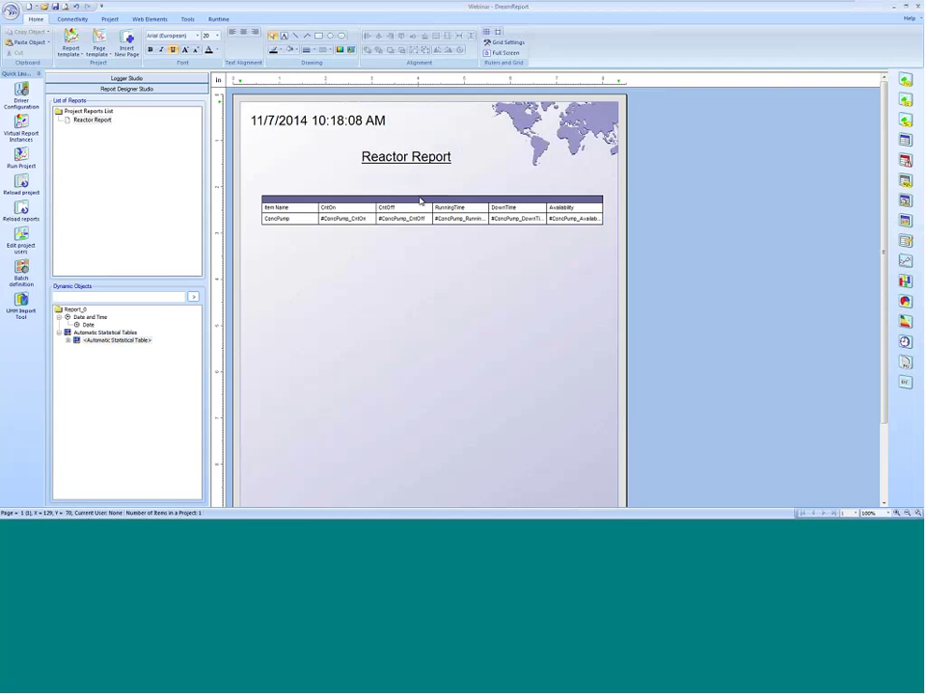
Widen the ConcPump table across the page and start reloading the project.
click(288, 195)
drag(603, 223, 611, 240)
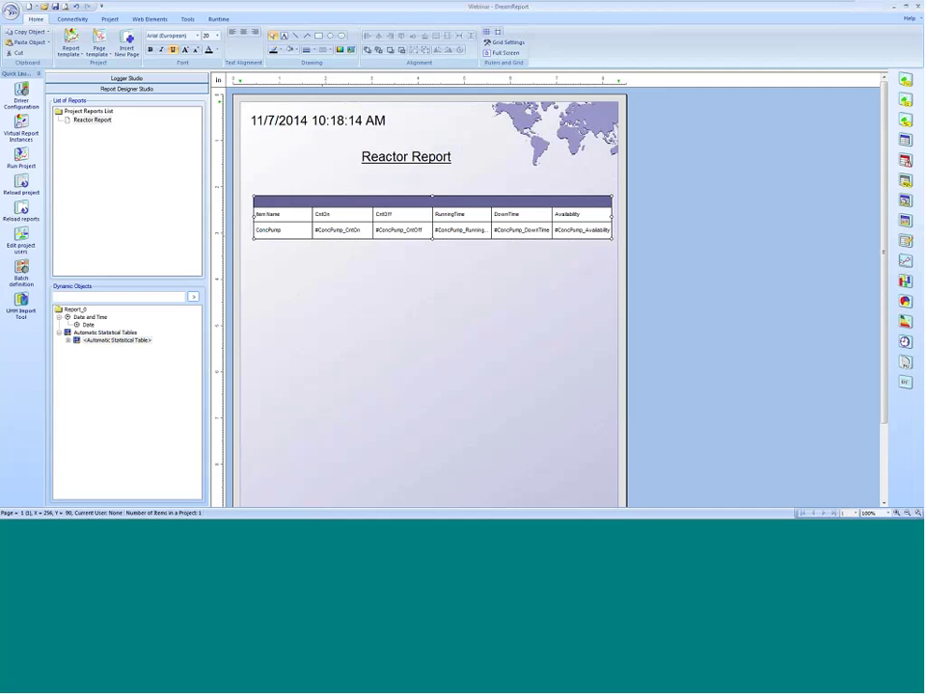
click(22, 183)
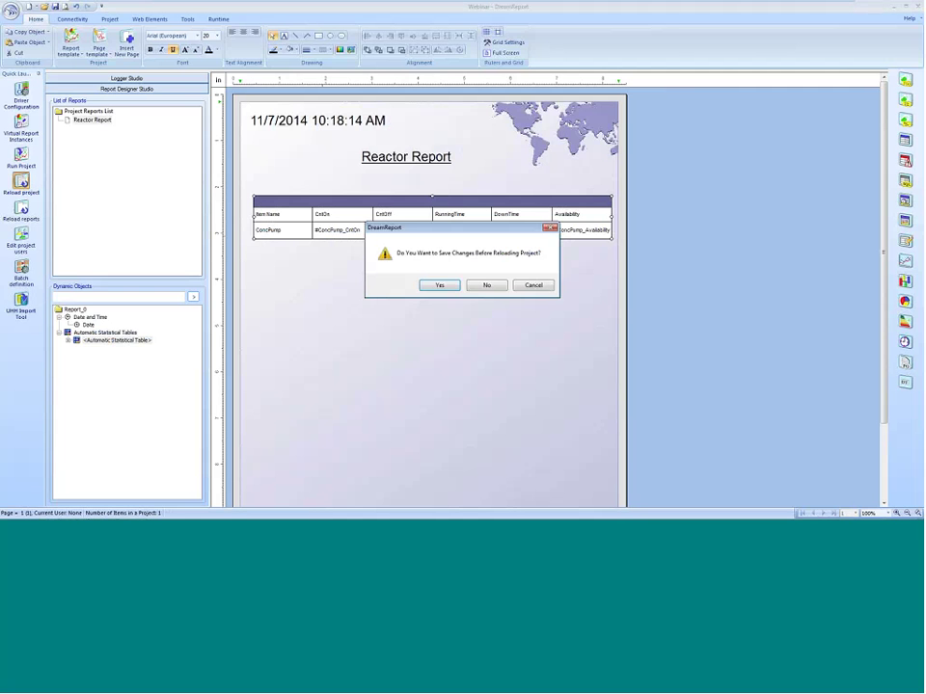
Save changes before the reload and dismiss the another-project-running warning.
click(442, 287)
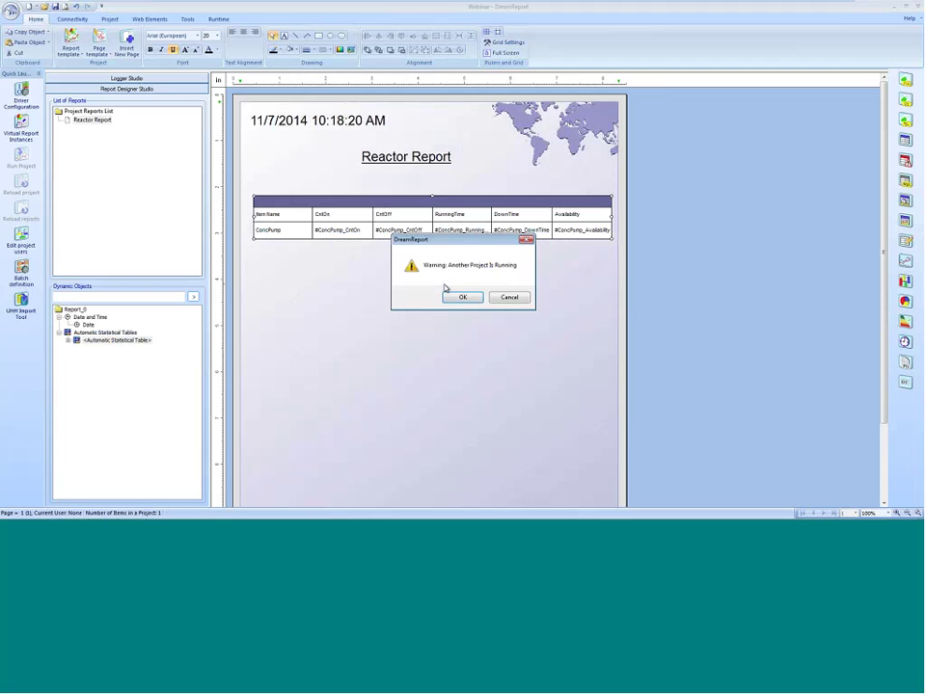
click(460, 296)
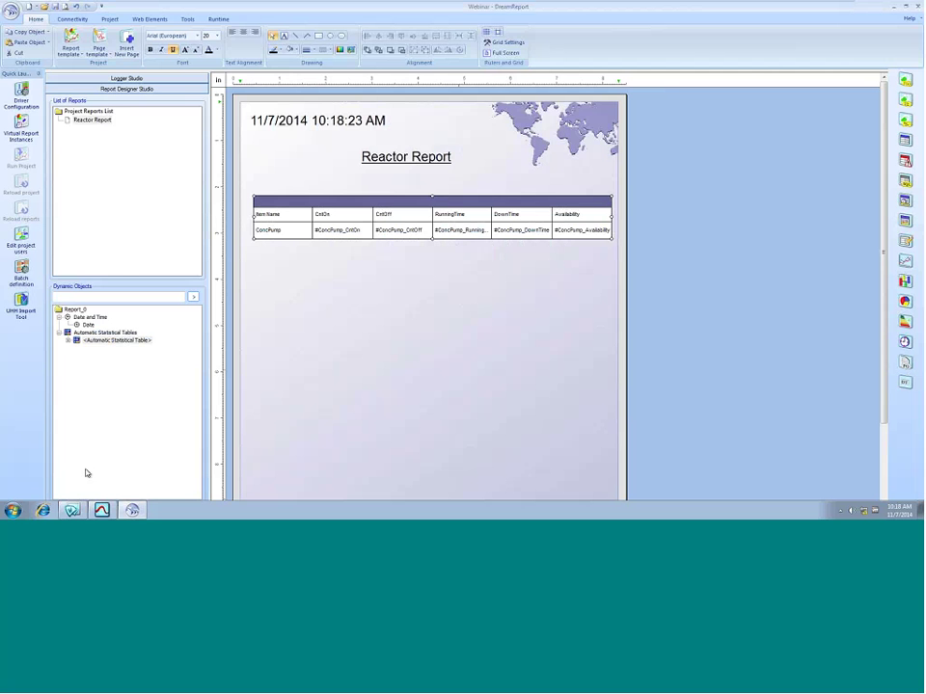
From the Runtime Management Console, generate the Reactor Report as a PDF.
key(super)
click(135, 510)
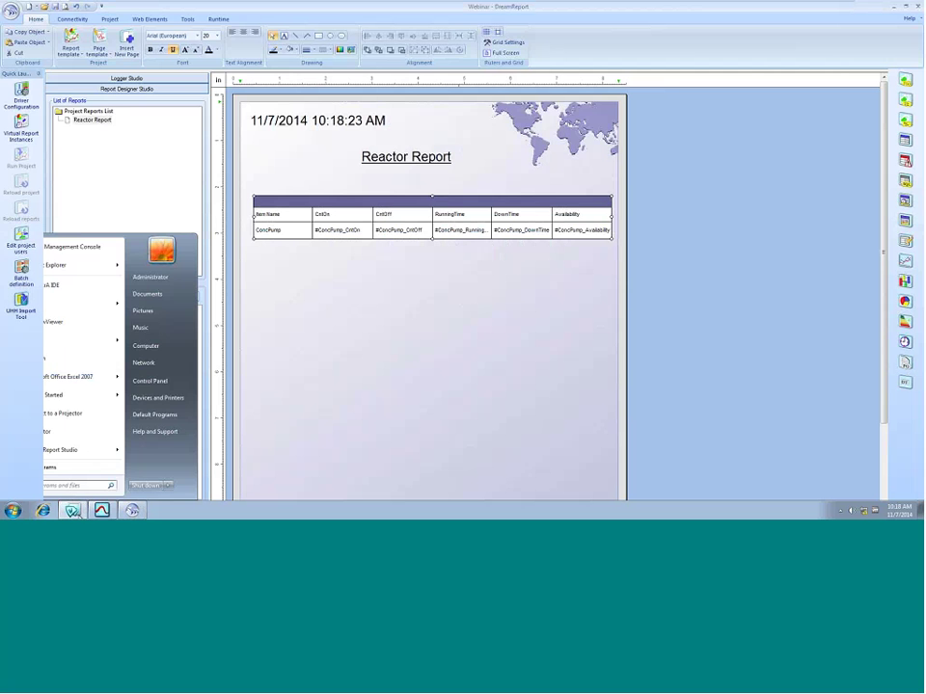
click(76, 510)
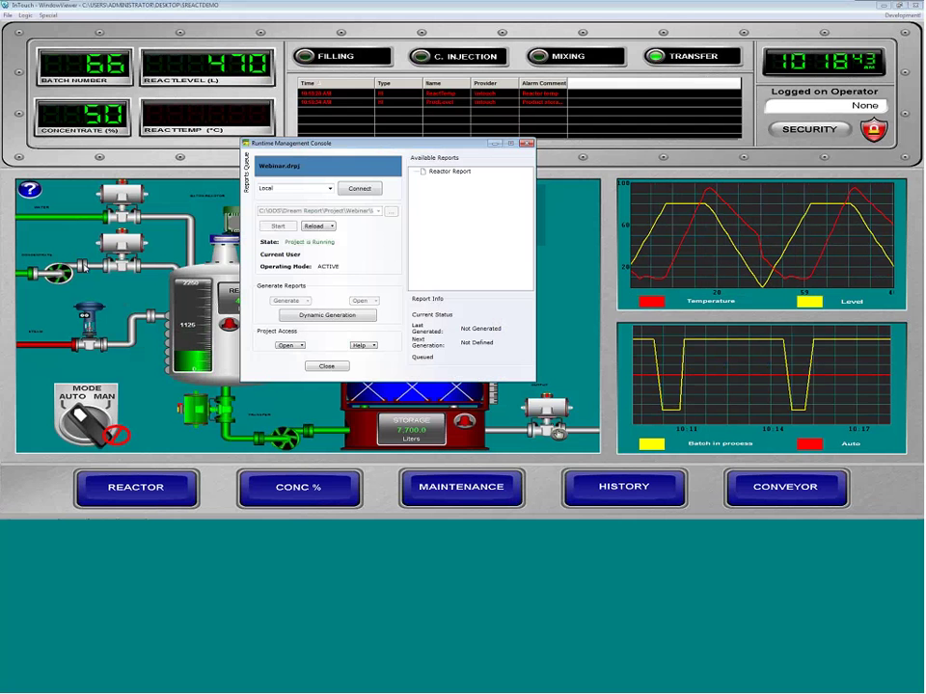
click(450, 172)
click(449, 171)
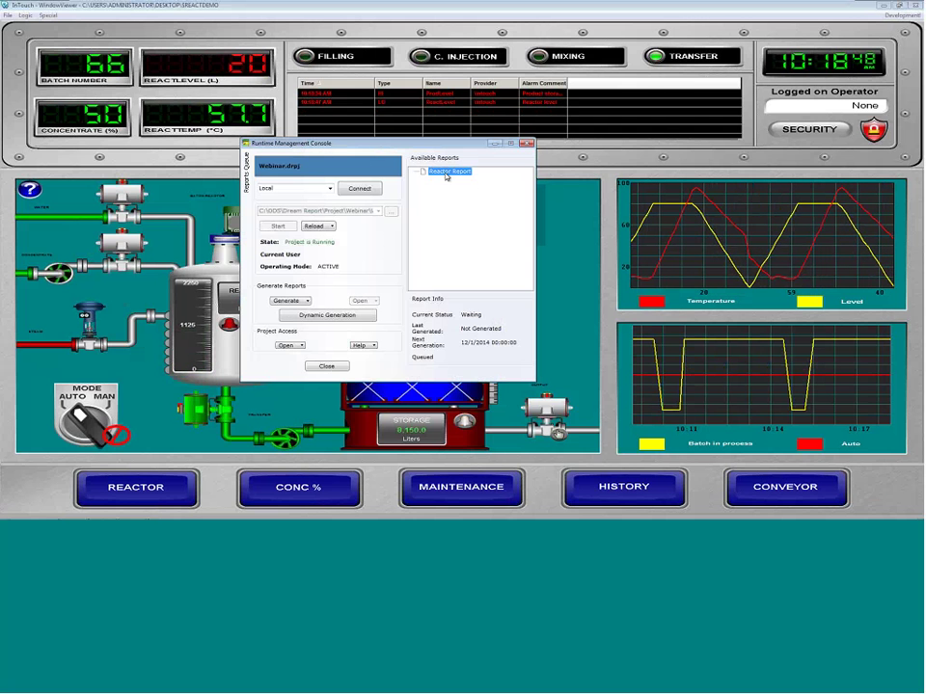
click(285, 301)
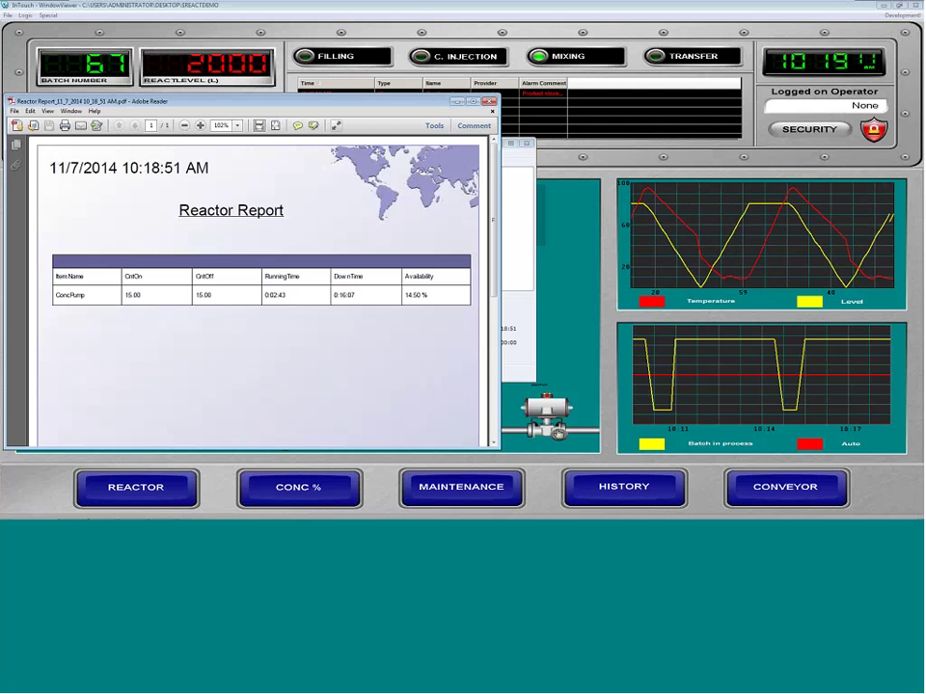
Close the Reactor Report PDF in Adobe Reader after reviewing the ConcPump statistics.
click(490, 102)
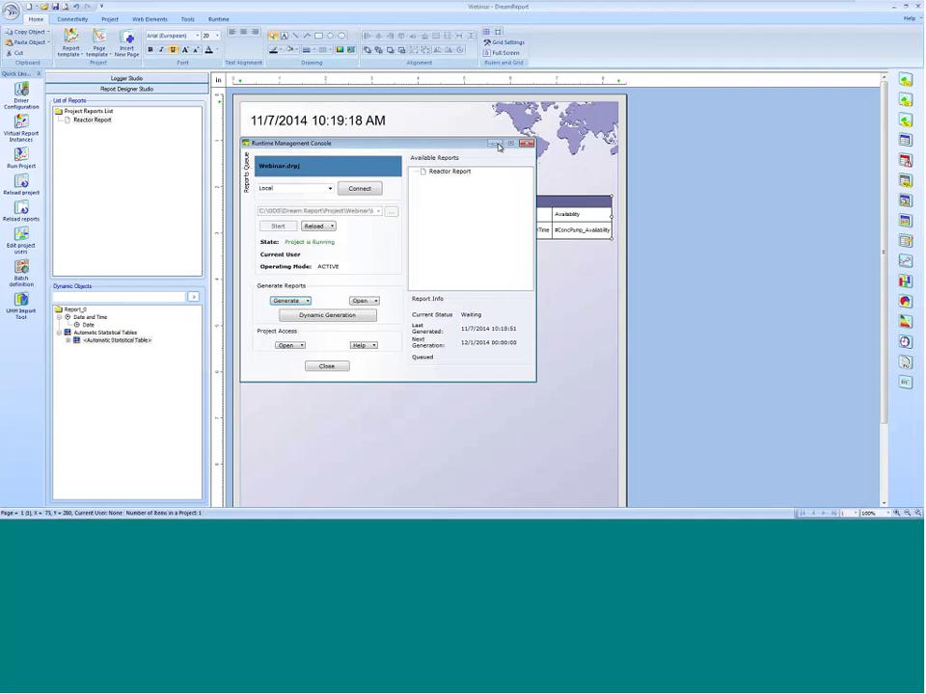
Draw an automatic statistical table below the ConcPump table, sourced from the External History Server.
click(496, 145)
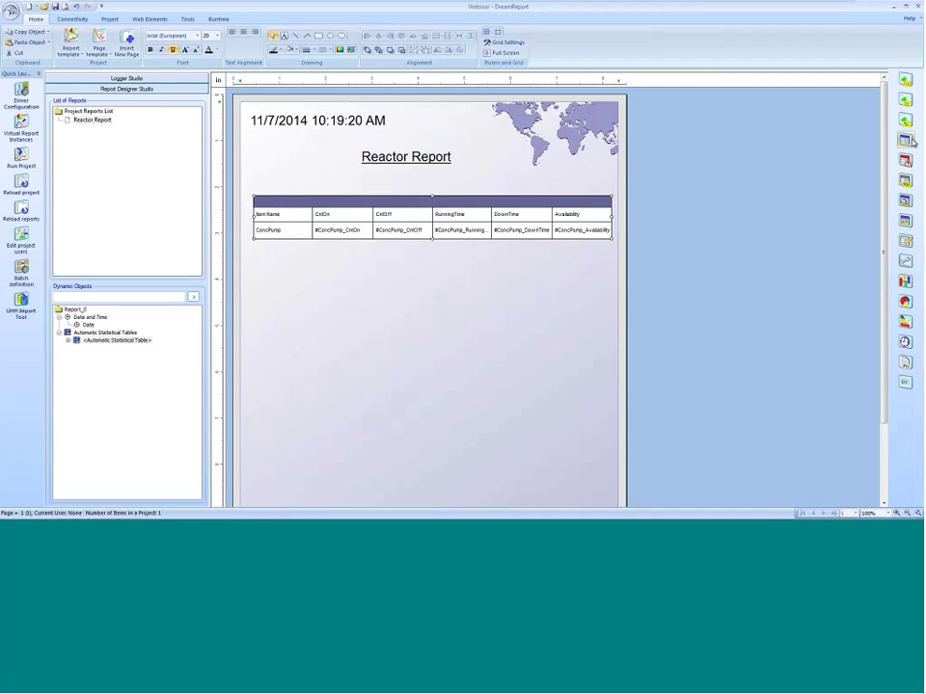
click(897, 223)
mouse_move(255, 268)
mouse_down()
mouse_move(595, 333)
mouse_move(659, 327)
mouse_move(423, 287)
mouse_move(585, 306)
mouse_move(611, 321)
mouse_up()
click(390, 137)
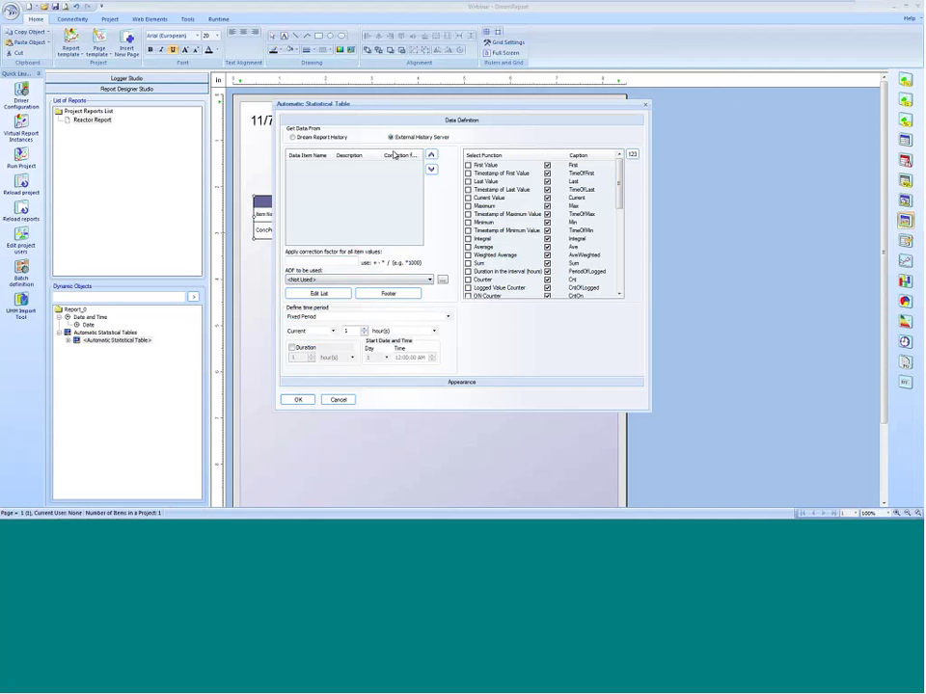
Filter the wwHistorian items by 'sysper' and add SysPerfCPU0 as the table's data item.
click(334, 294)
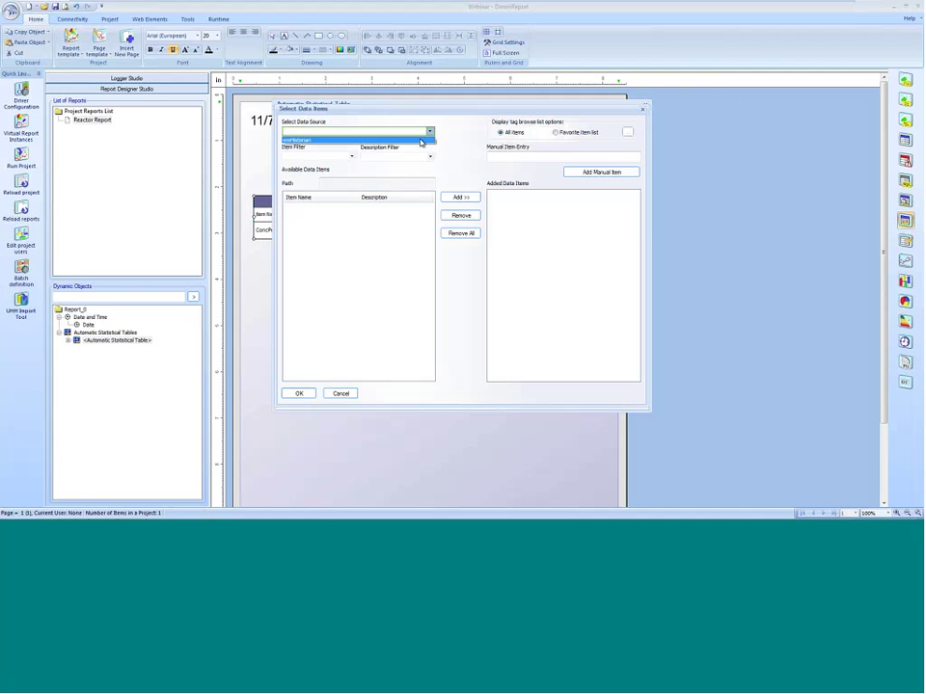
click(421, 141)
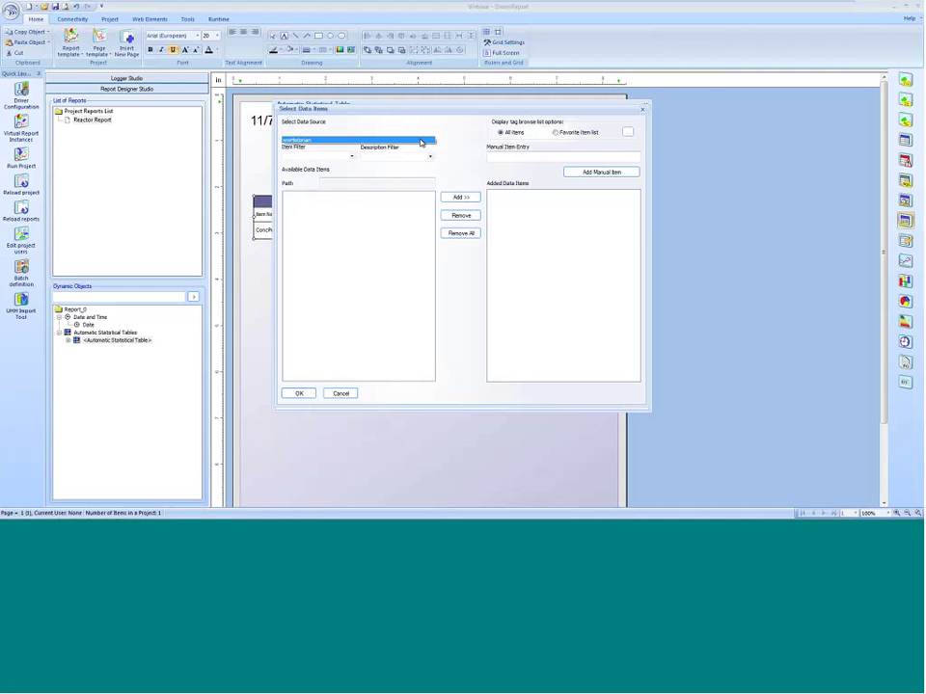
scroll(432, 369, down, 1)
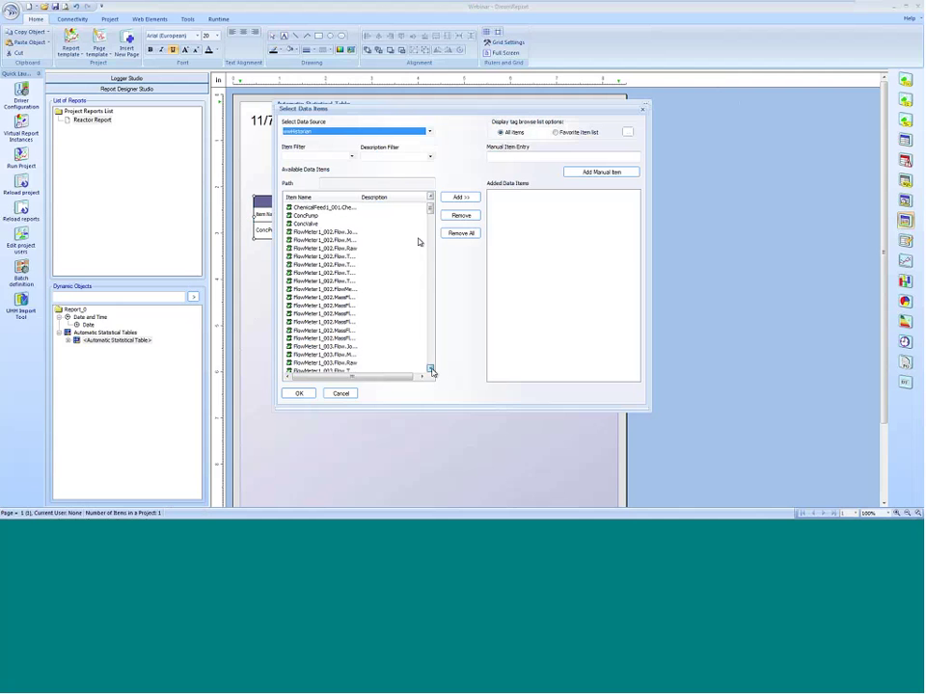
click(331, 155)
text(sys)
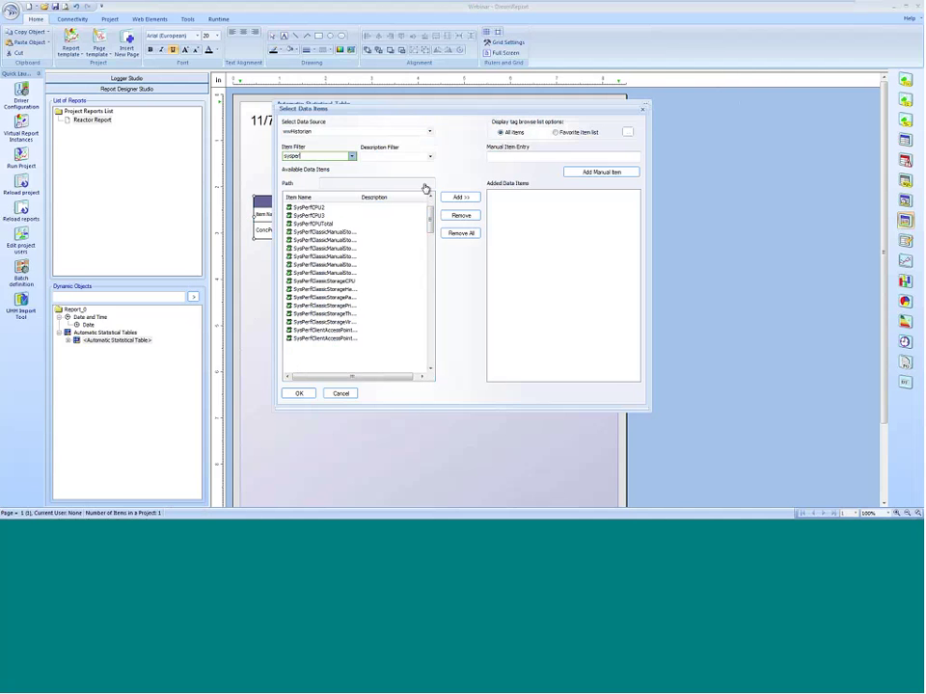
text(per)
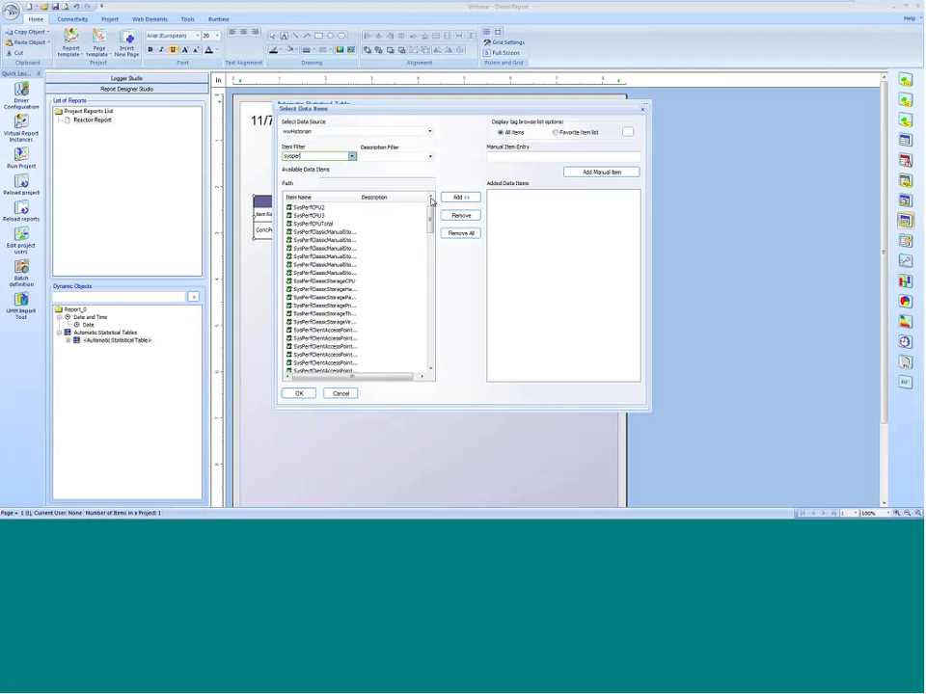
click(431, 198)
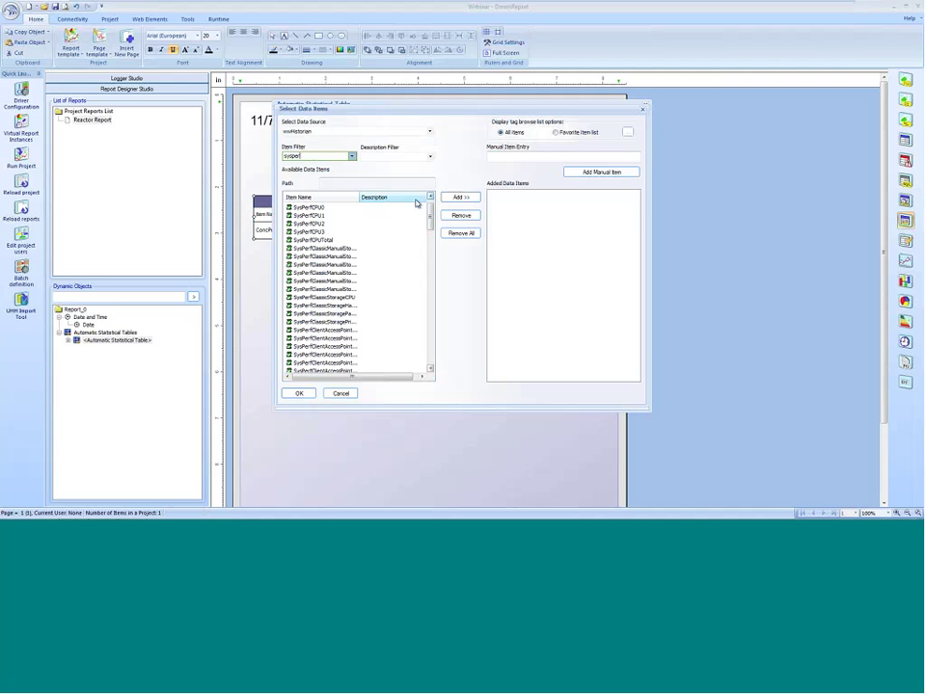
click(431, 197)
click(463, 198)
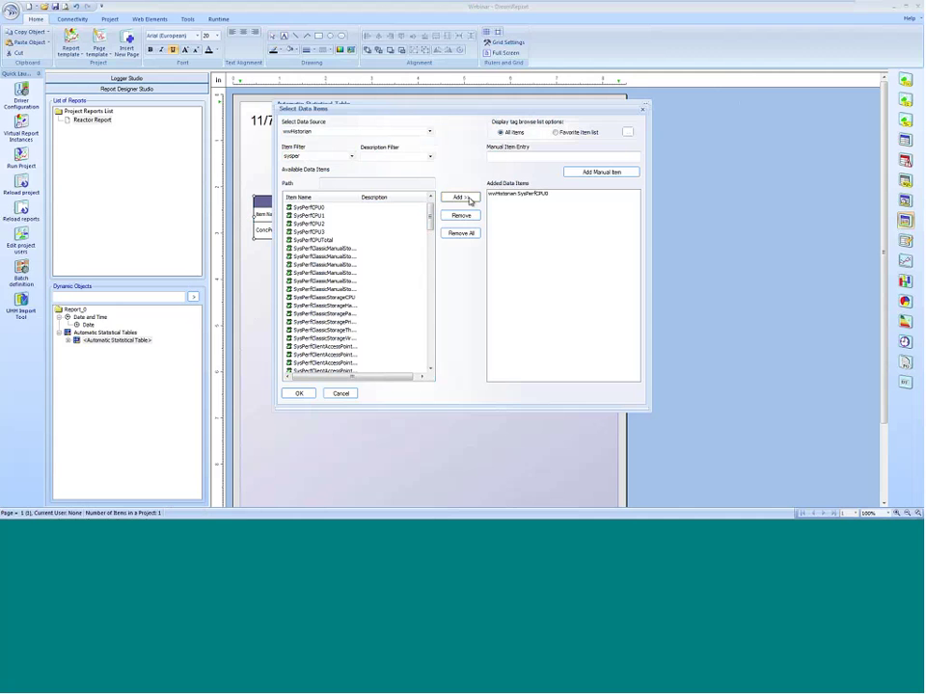
click(298, 395)
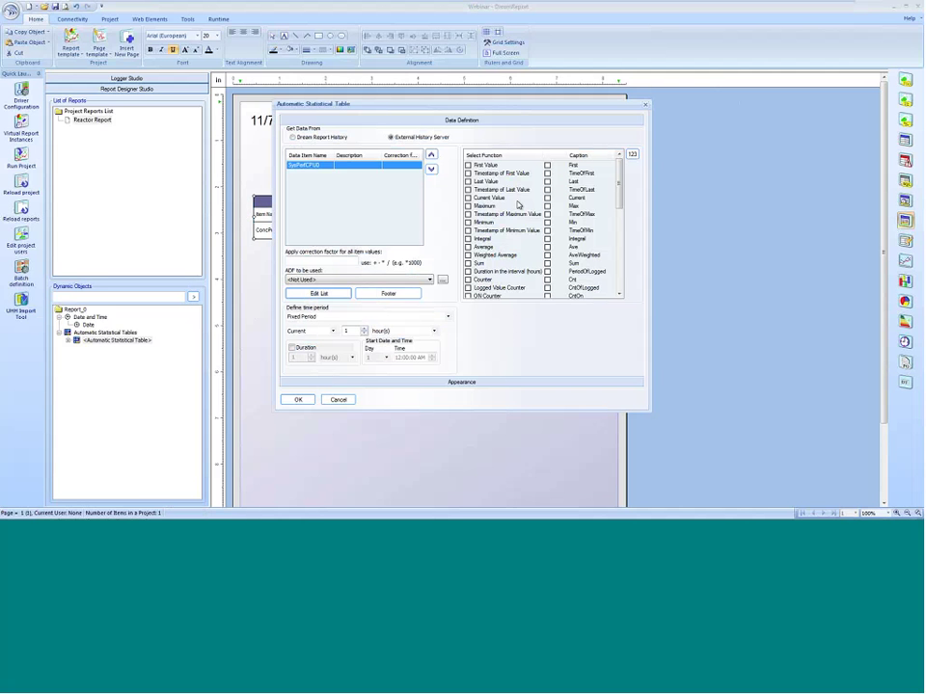
Select the Maximum, Timestamp of Maximum, Minimum, Timestamp of Minimum and Average statistics.
click(469, 198)
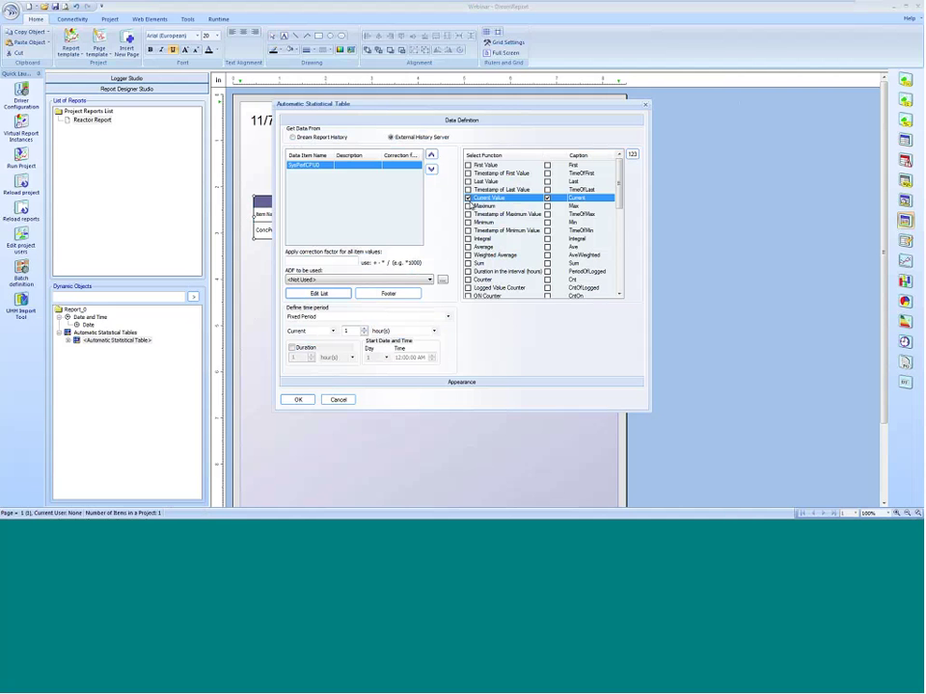
click(469, 197)
click(469, 205)
click(469, 214)
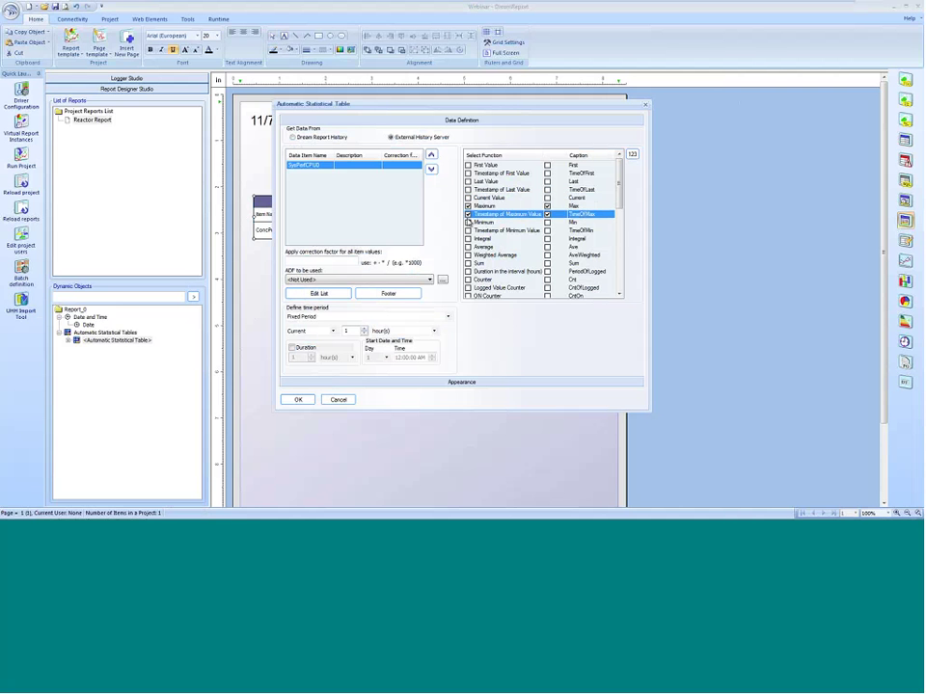
click(468, 222)
click(469, 231)
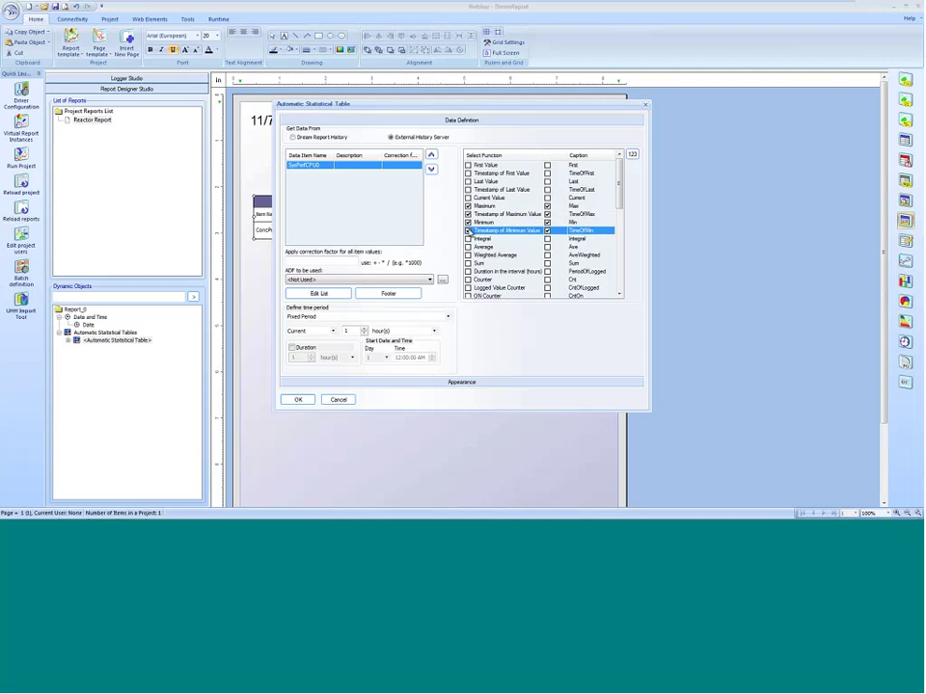
click(469, 247)
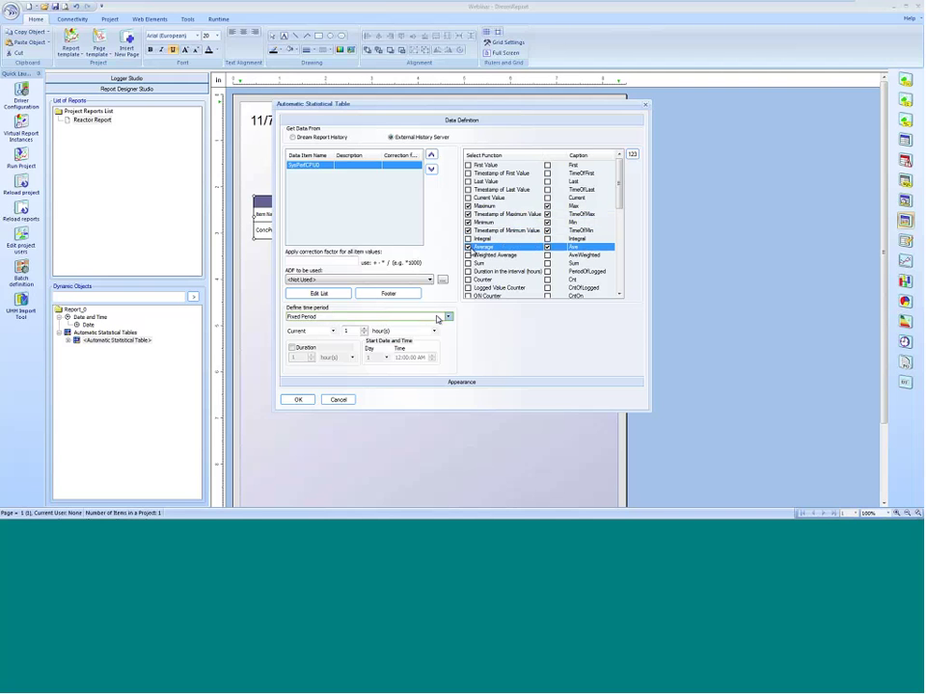
Set the Current period length to 30 and reveal the Appearance settings.
double_click(344, 328)
text(3)
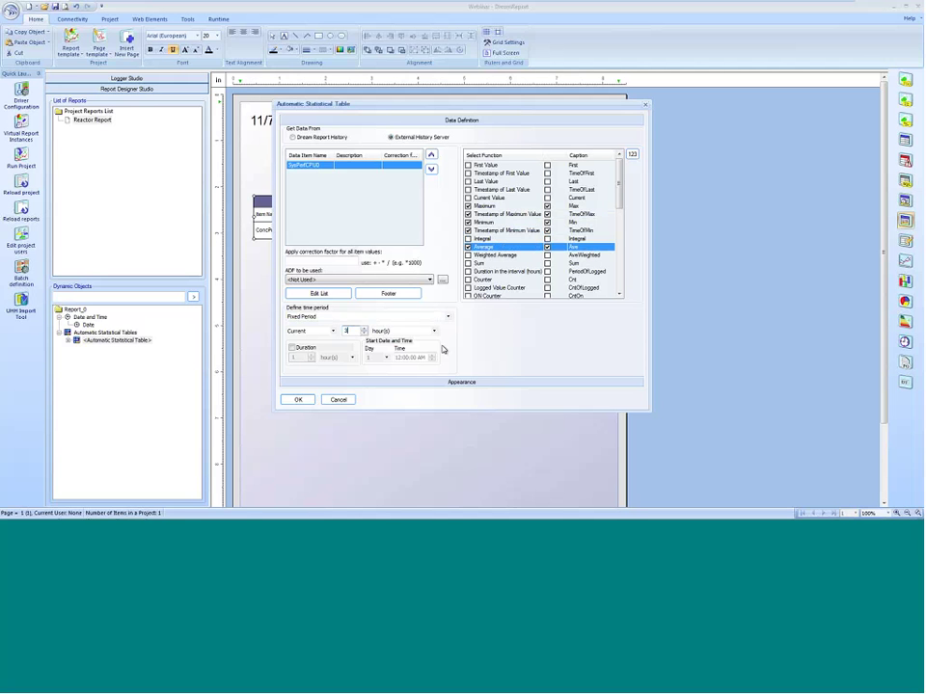
text(0)
click(511, 383)
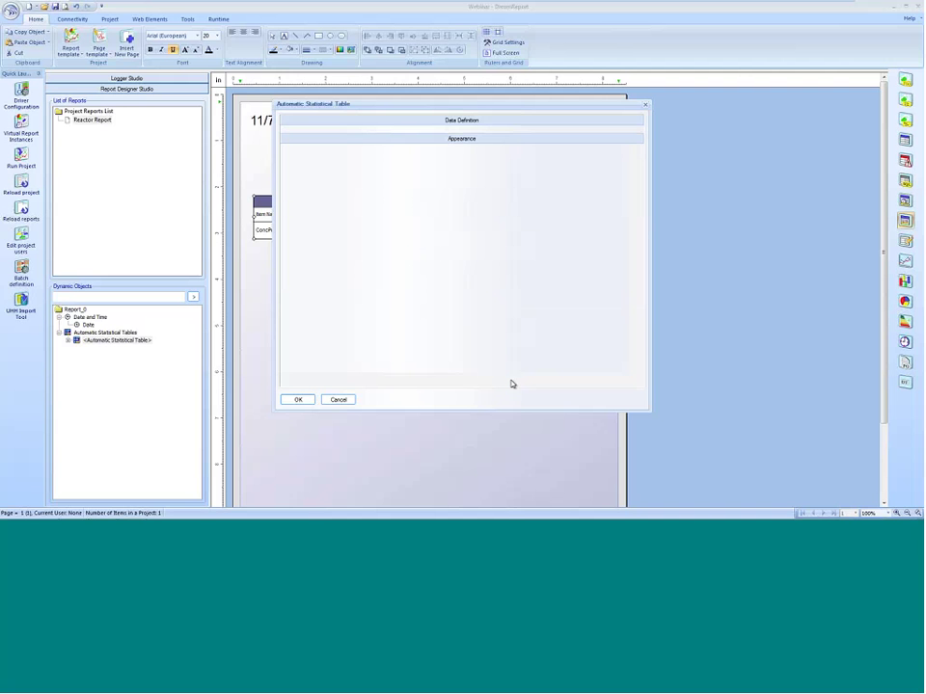
Title the table 'System Performance Stats' and place it on the page.
text(Perf)
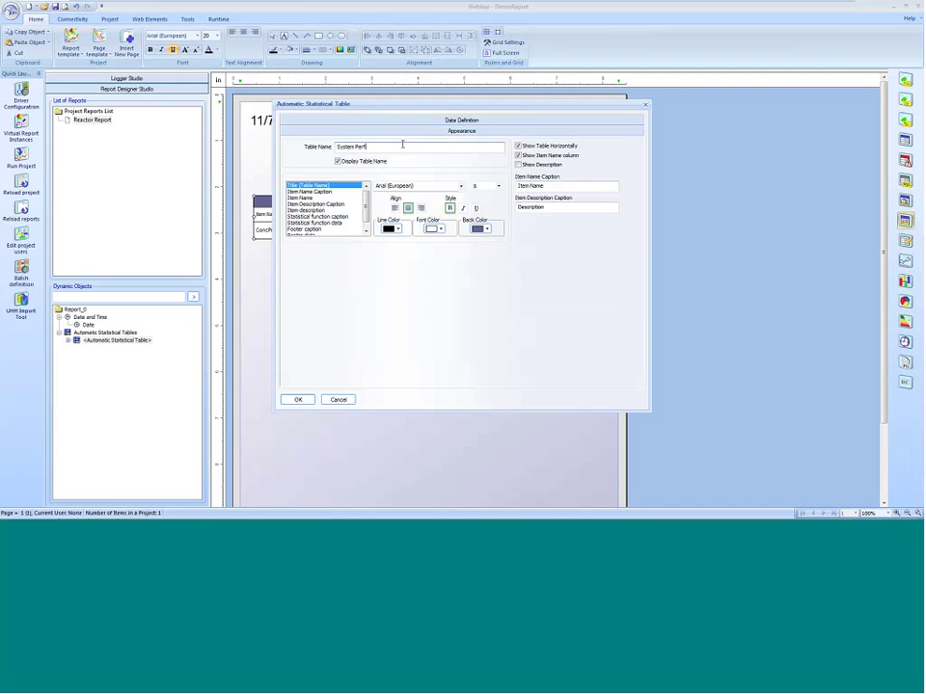
text(ormance Stats)
click(299, 401)
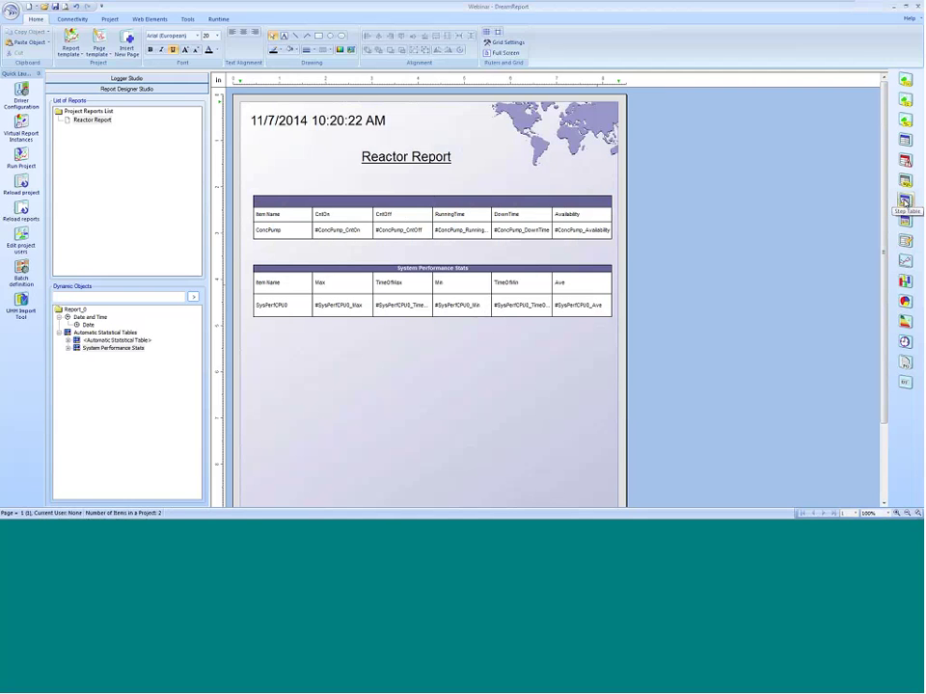
Draw a two-column step table below System Performance Stats using minute periods and 1-minute steps.
click(908, 199)
drag(276, 359, 607, 388)
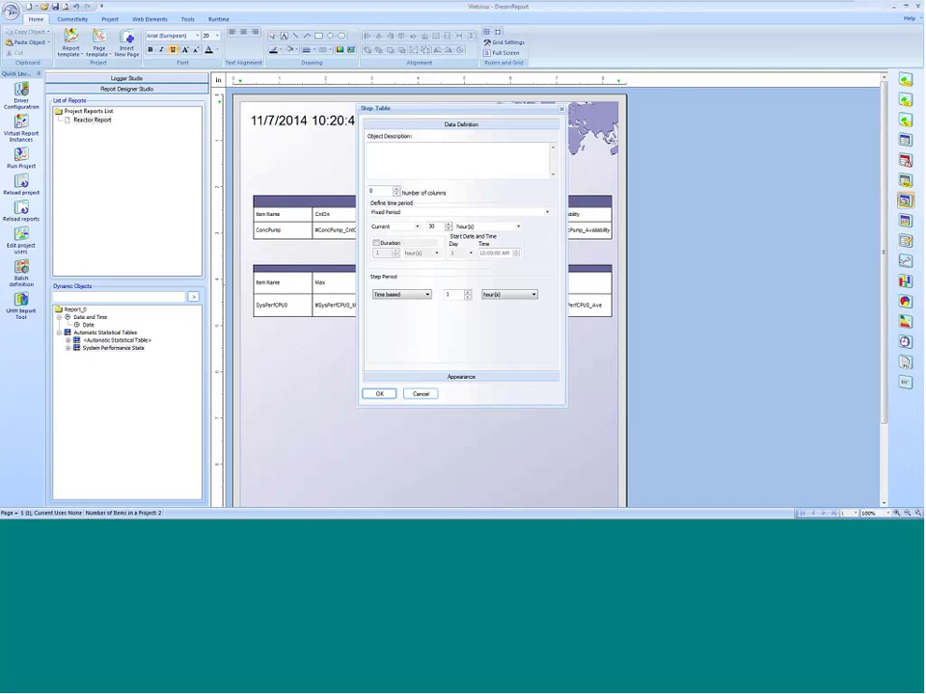
text(2)
click(519, 227)
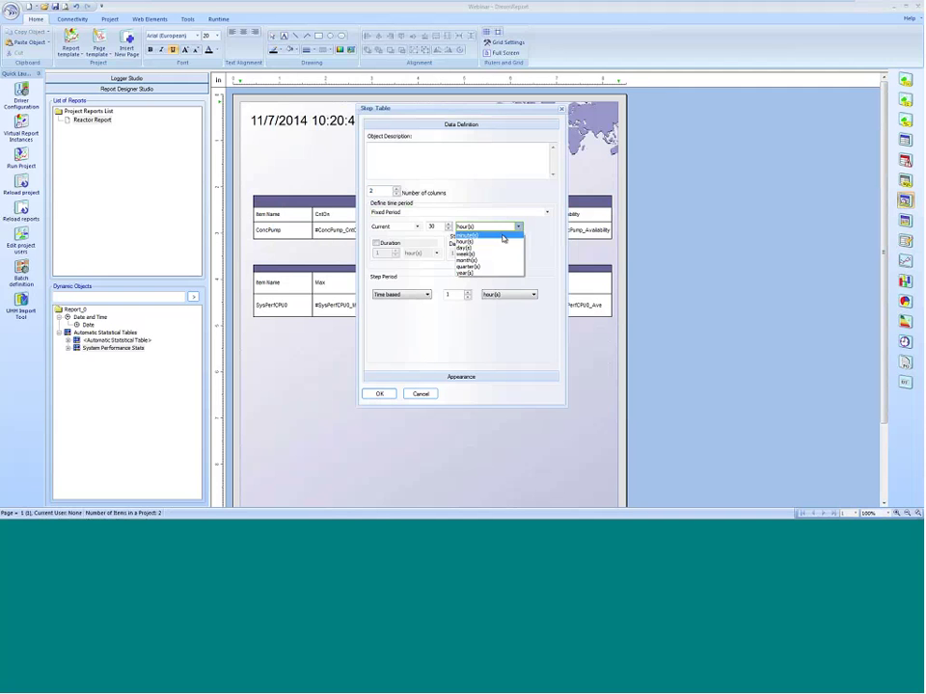
click(473, 234)
click(532, 300)
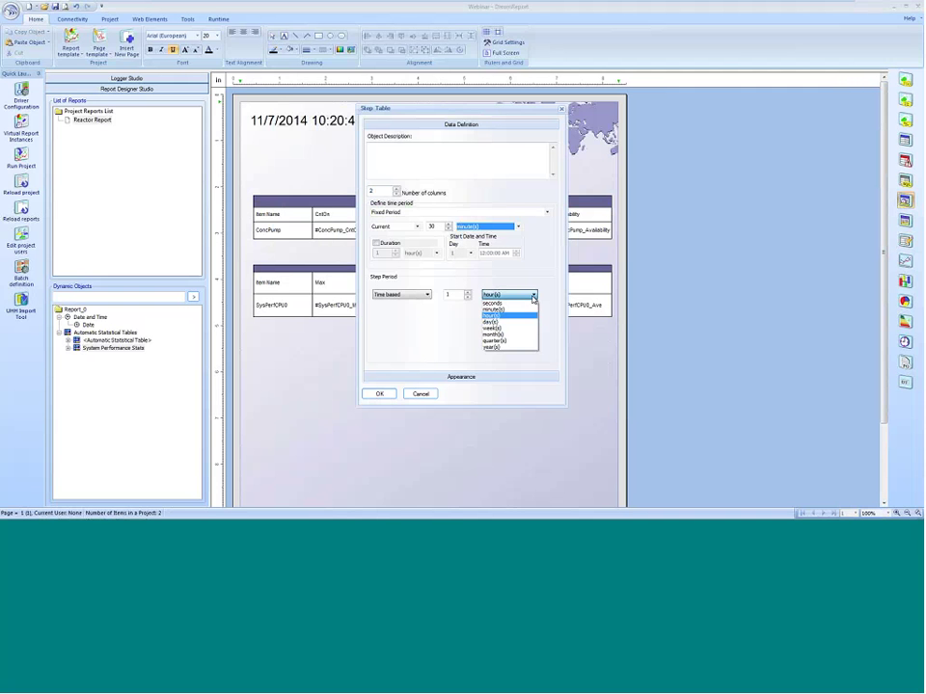
click(524, 312)
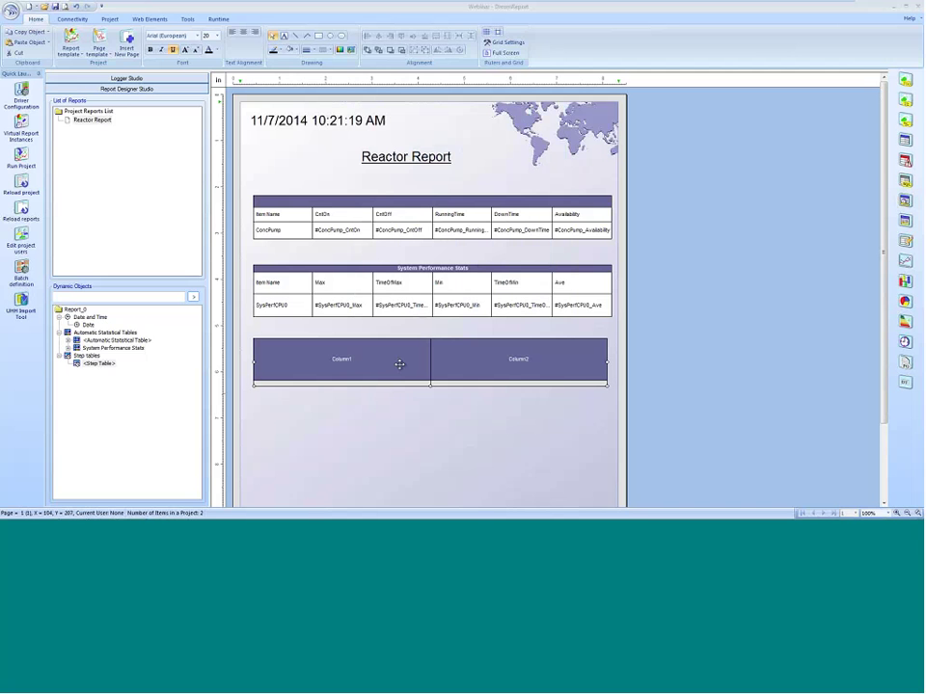
Show the step table's name 'Step Table' as its title and start editing Column1's caption.
double_click(430, 368)
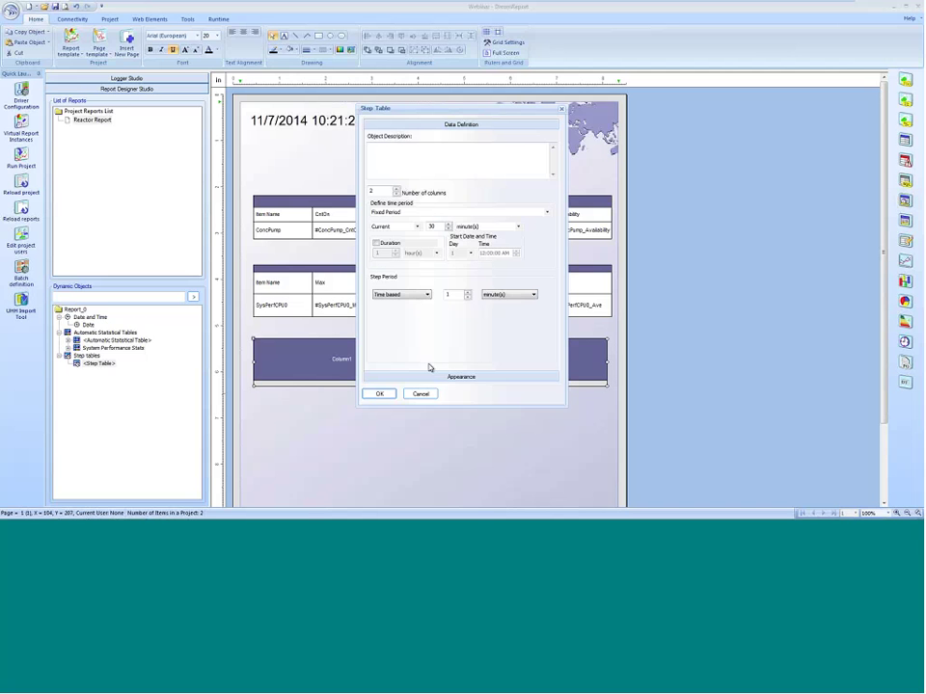
click(478, 379)
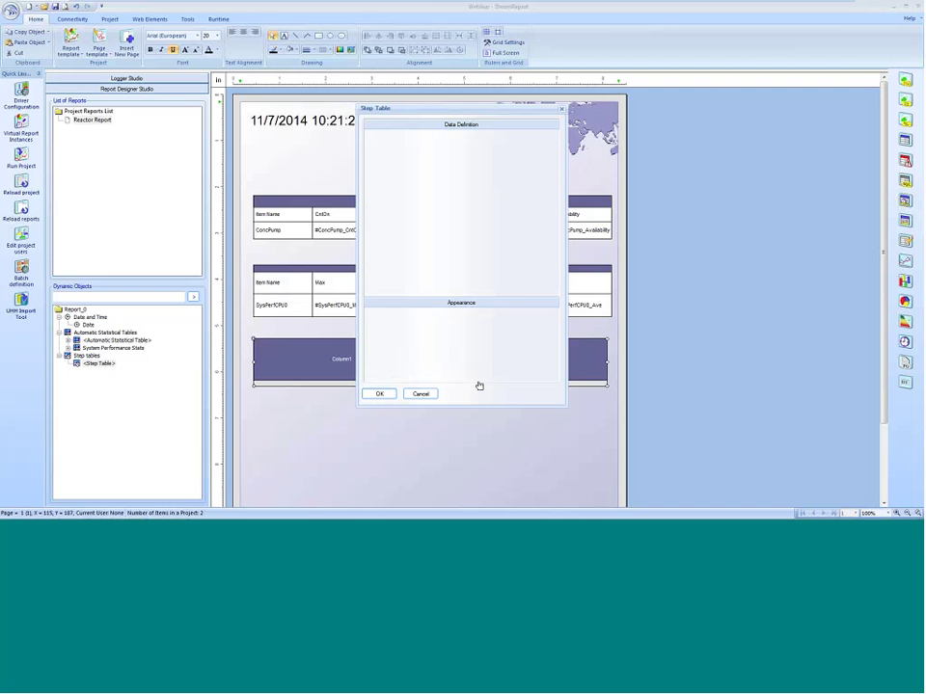
click(423, 167)
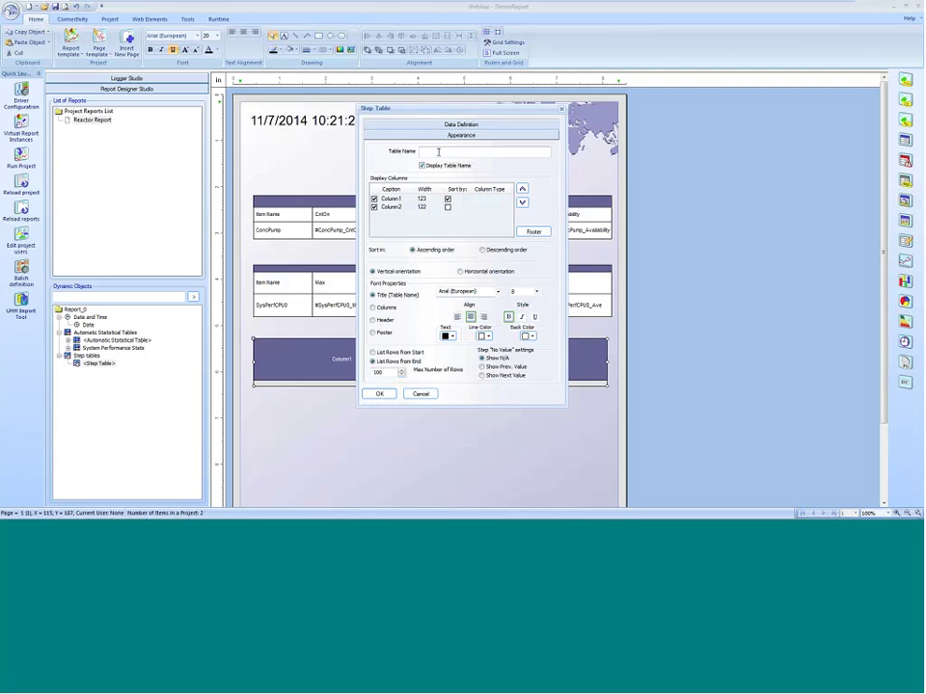
click(439, 151)
text(Step Table)
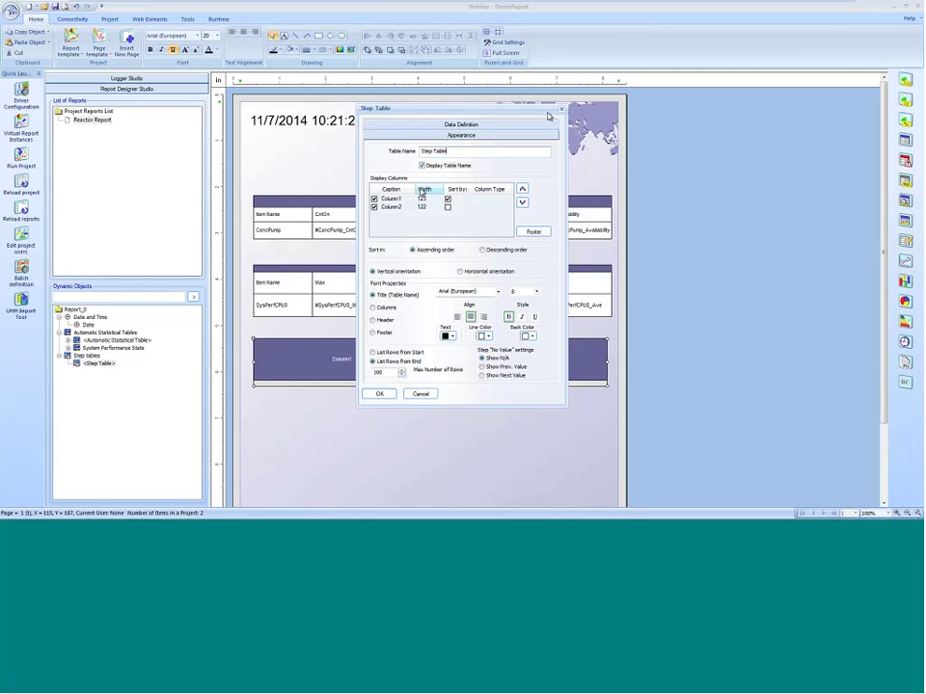
click(421, 198)
click(392, 198)
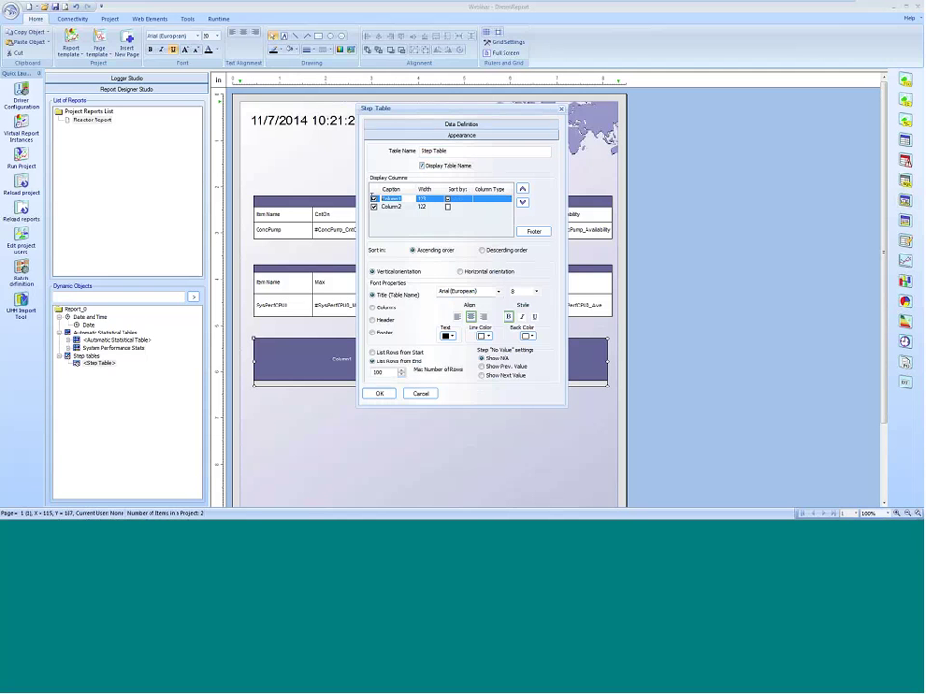
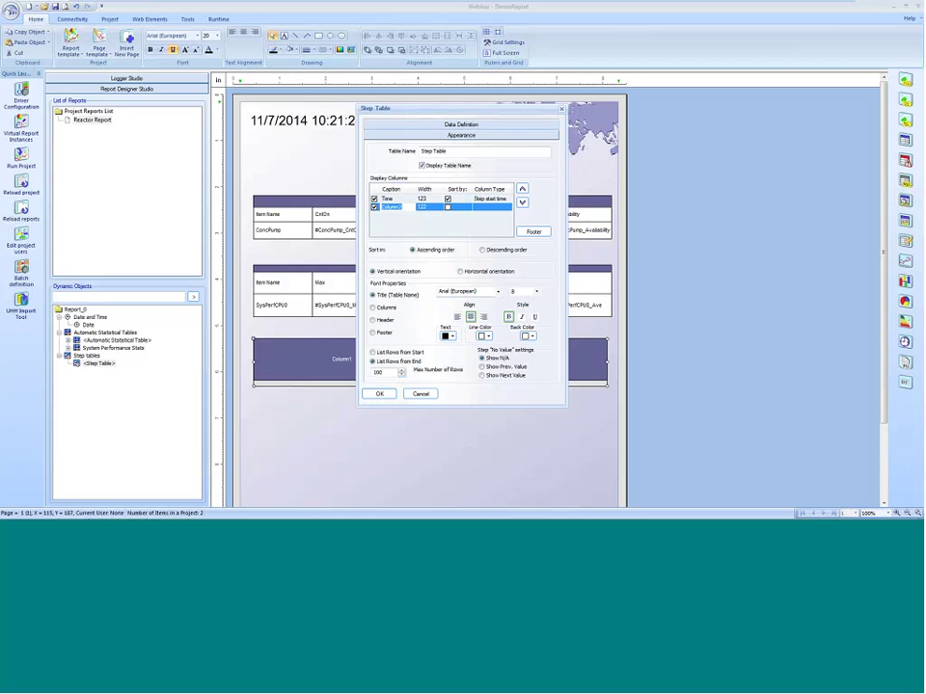
Caption the step table's second column Value and set its column type to Step data.
text(Average)
key(BackSpace)
key(BackSpace)
key(BackSpace)
key(BackSpace)
key(BackSpace)
key(BackSpace)
key(BackSpace)
text(Value)
click(497, 210)
right_click(498, 211)
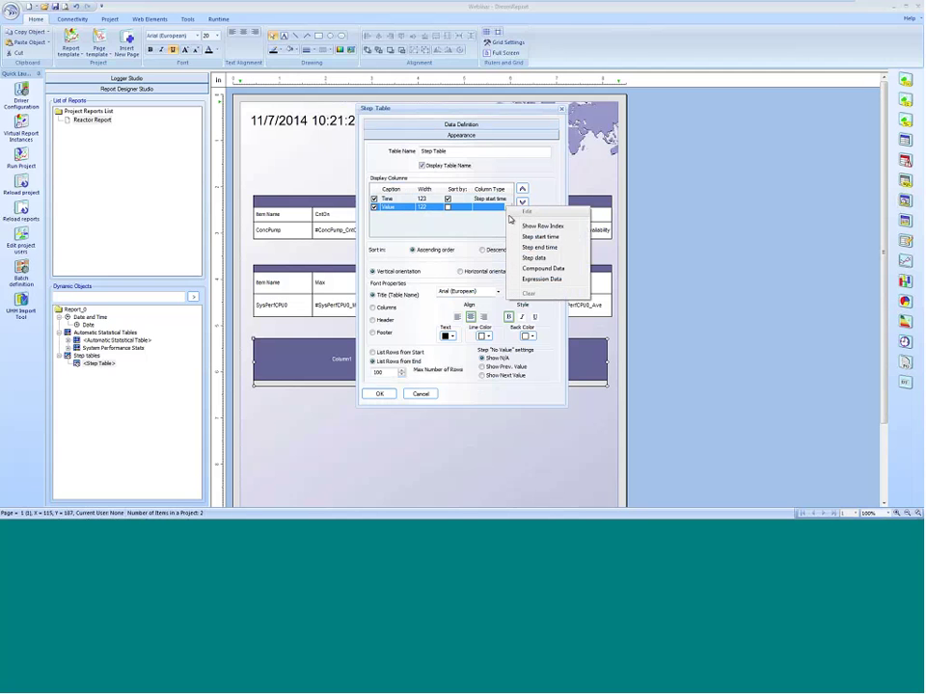
click(538, 261)
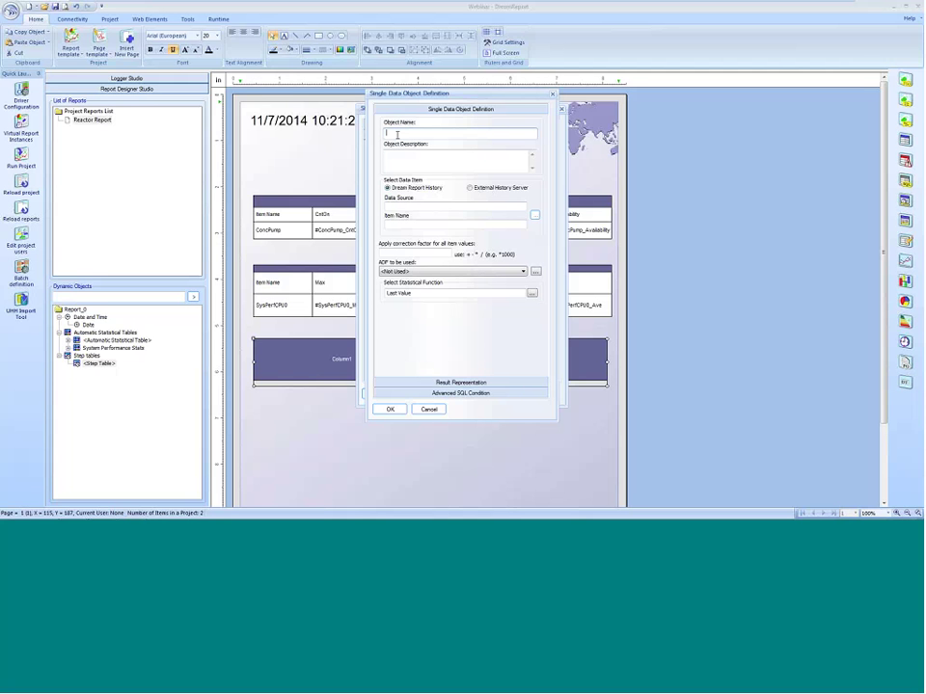
Name the data object LastValue and bind it to the wwHistorian ReactLevel tag.
text(LastValue)
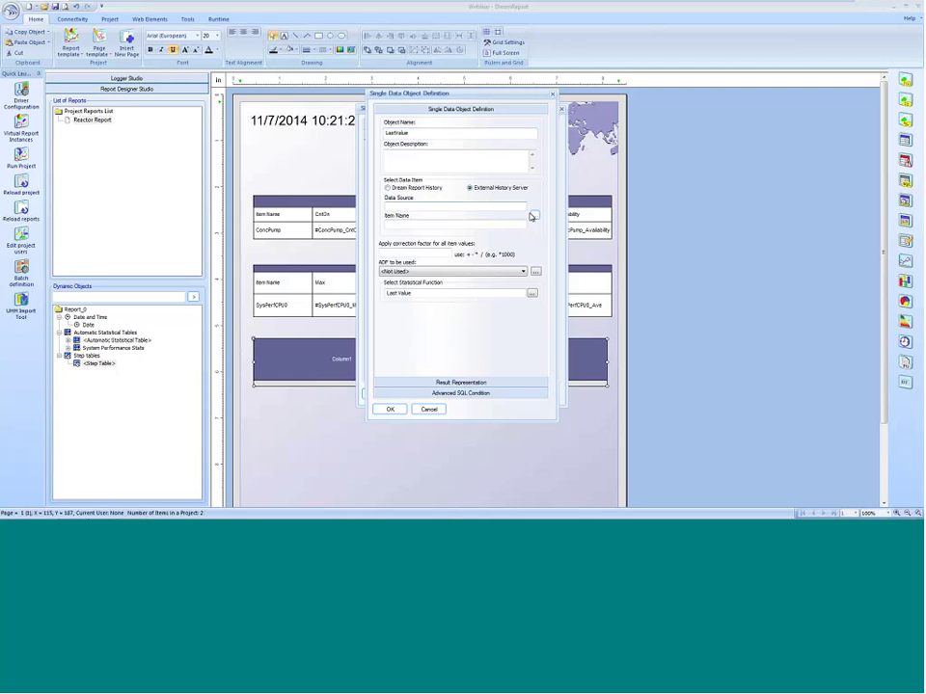
click(535, 214)
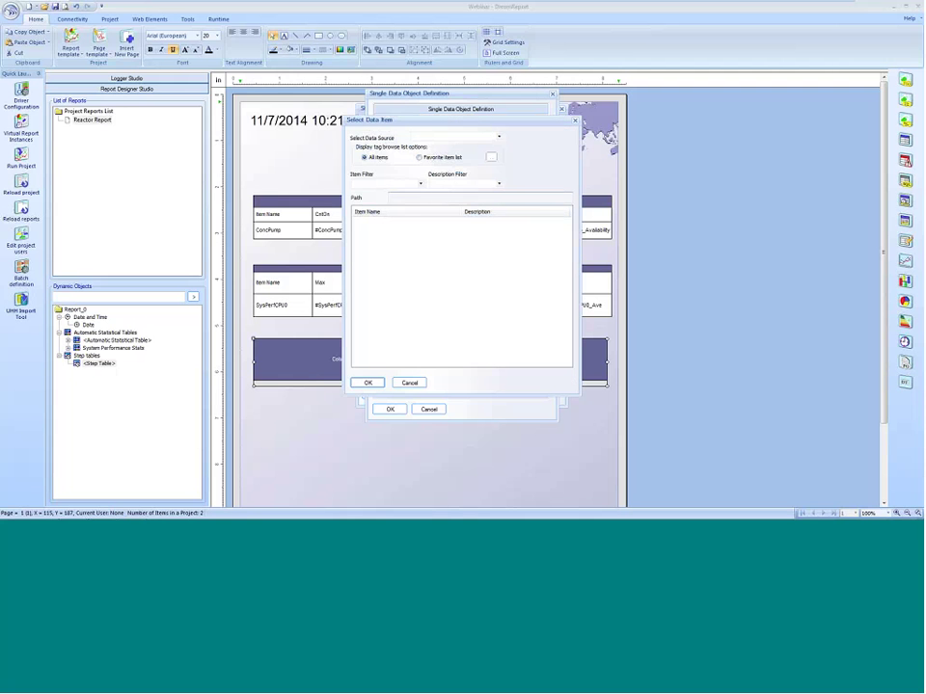
click(498, 137)
click(472, 143)
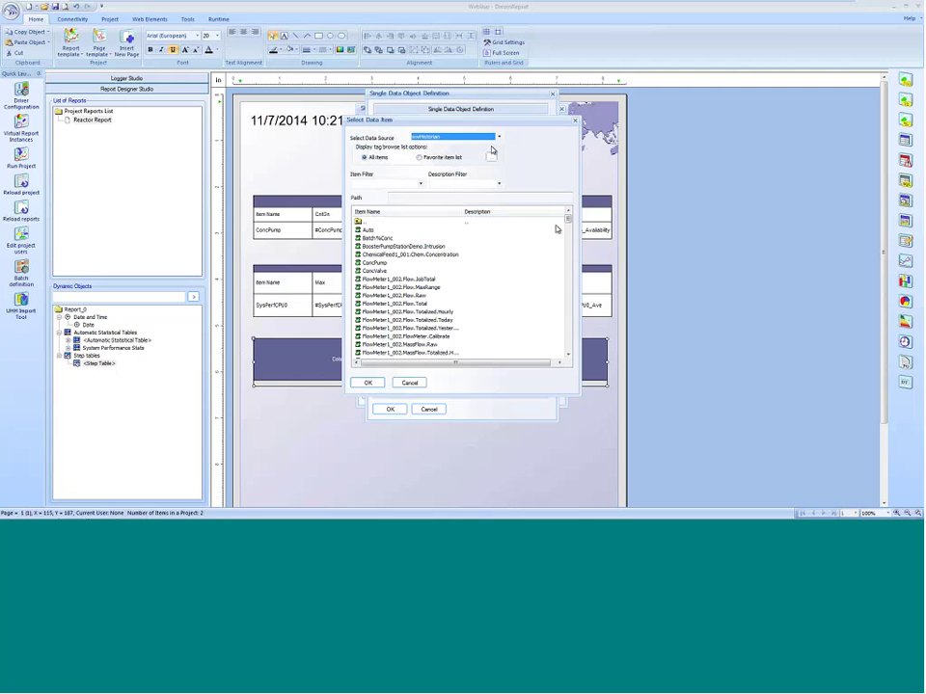
scroll(568, 227, down, 3)
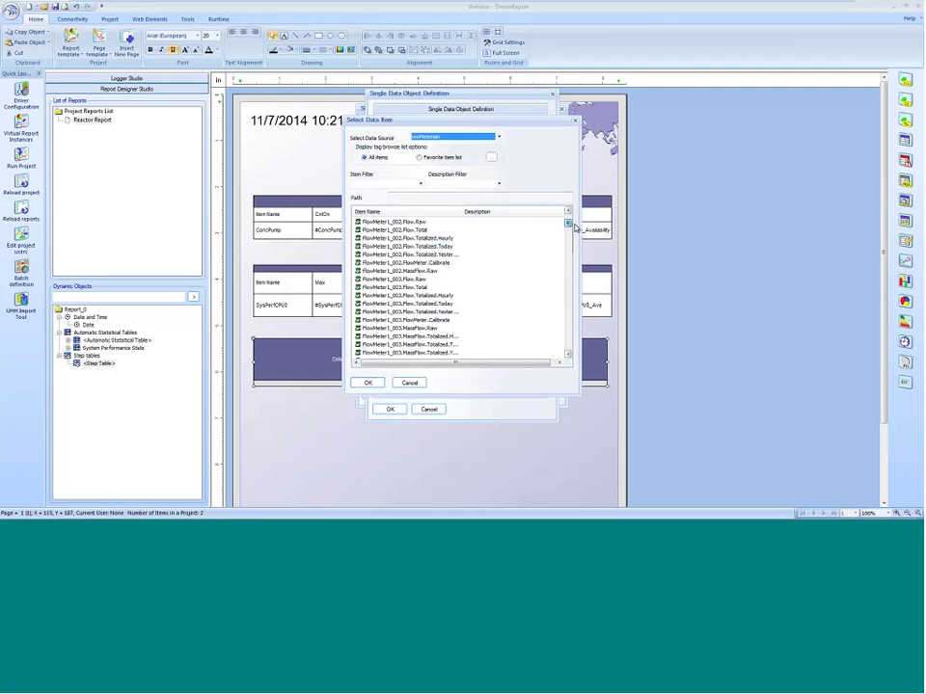
drag(574, 228, 572, 241)
scroll(572, 241, down, 3)
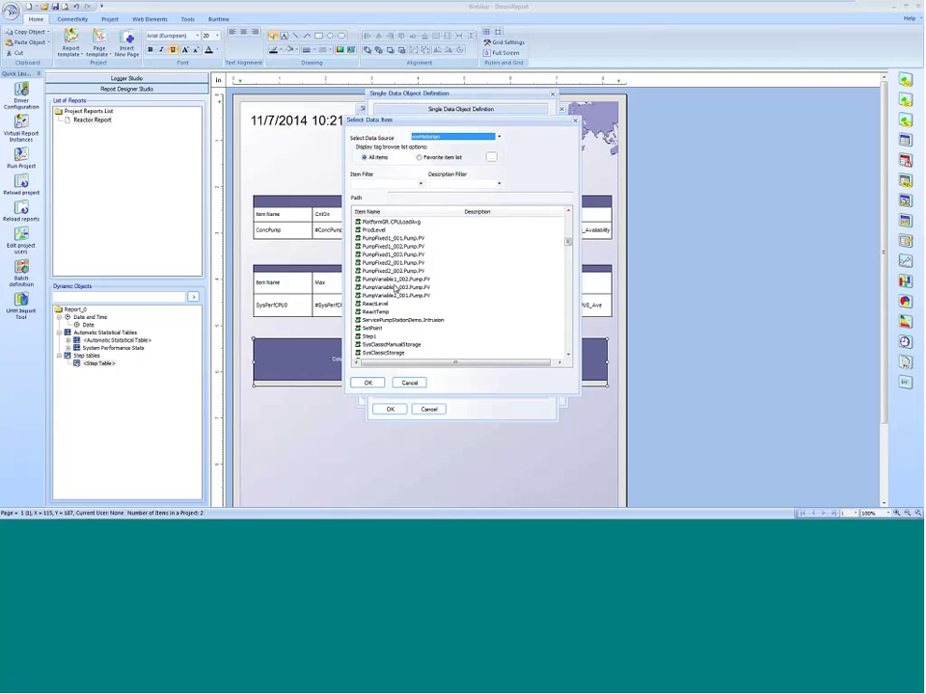
click(376, 304)
click(358, 385)
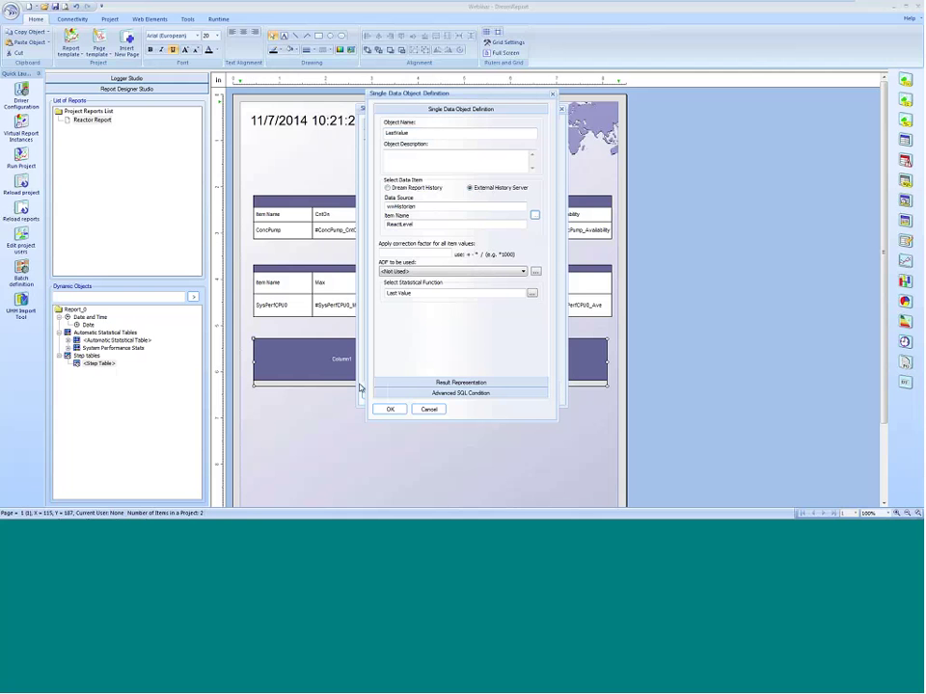
click(530, 294)
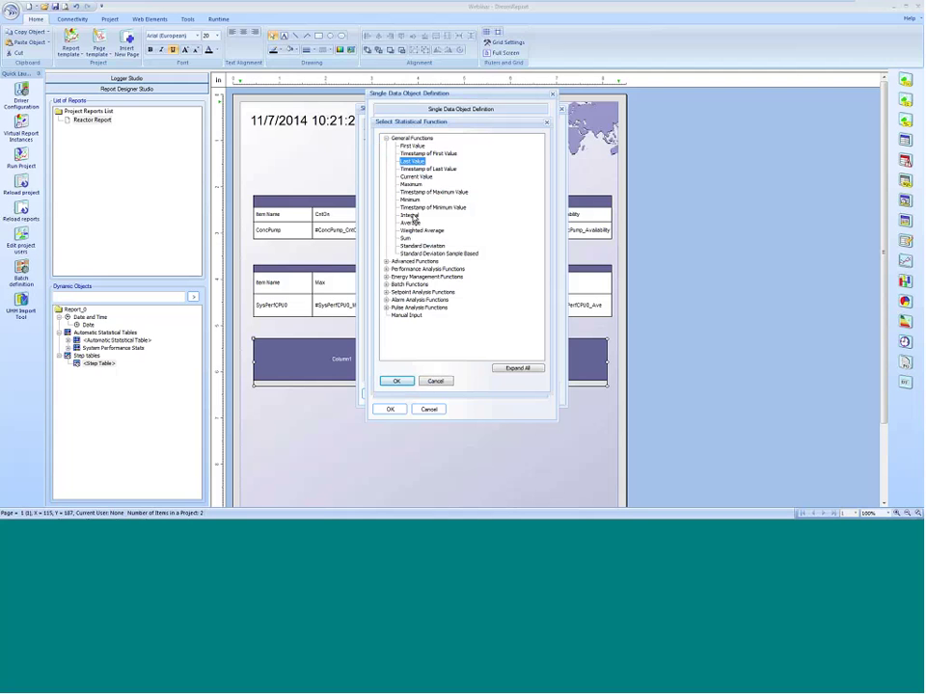
Browse the function groups, then choose Last Value under General Functions and confirm.
click(386, 270)
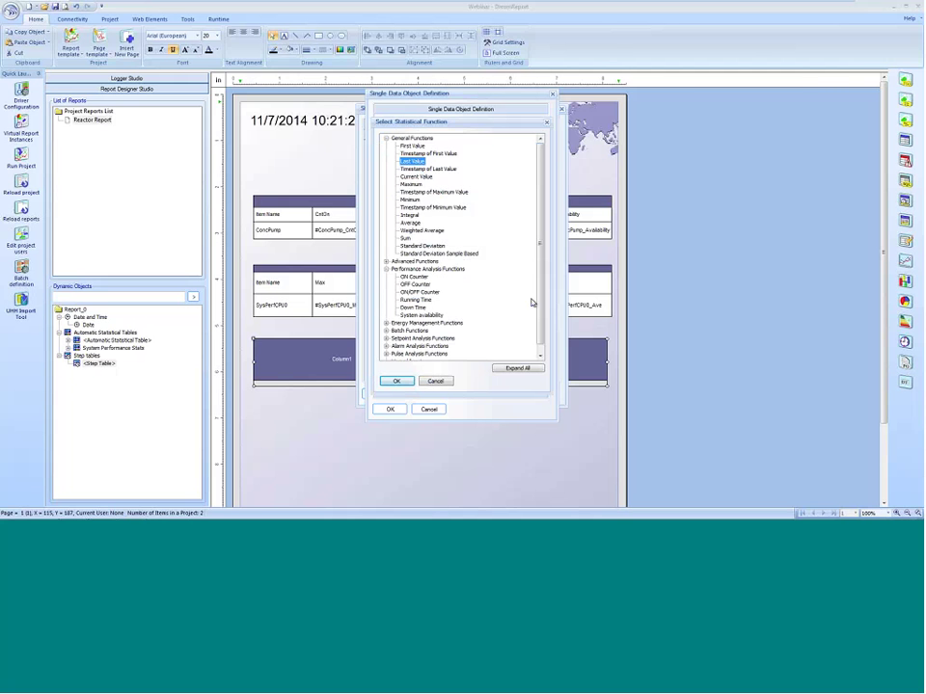
scroll(508, 331, down, 1)
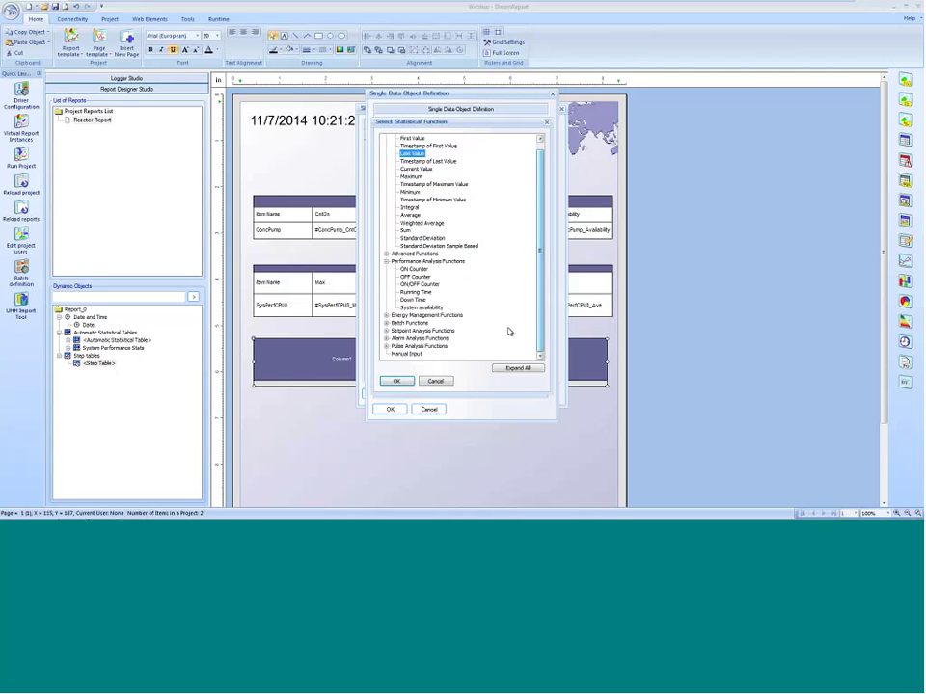
click(410, 354)
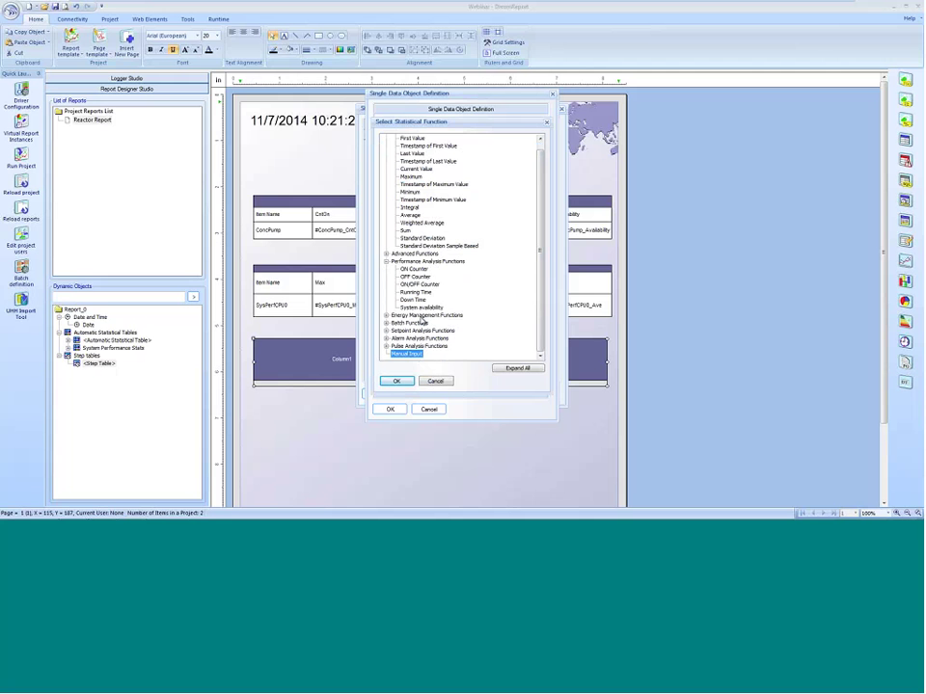
click(386, 339)
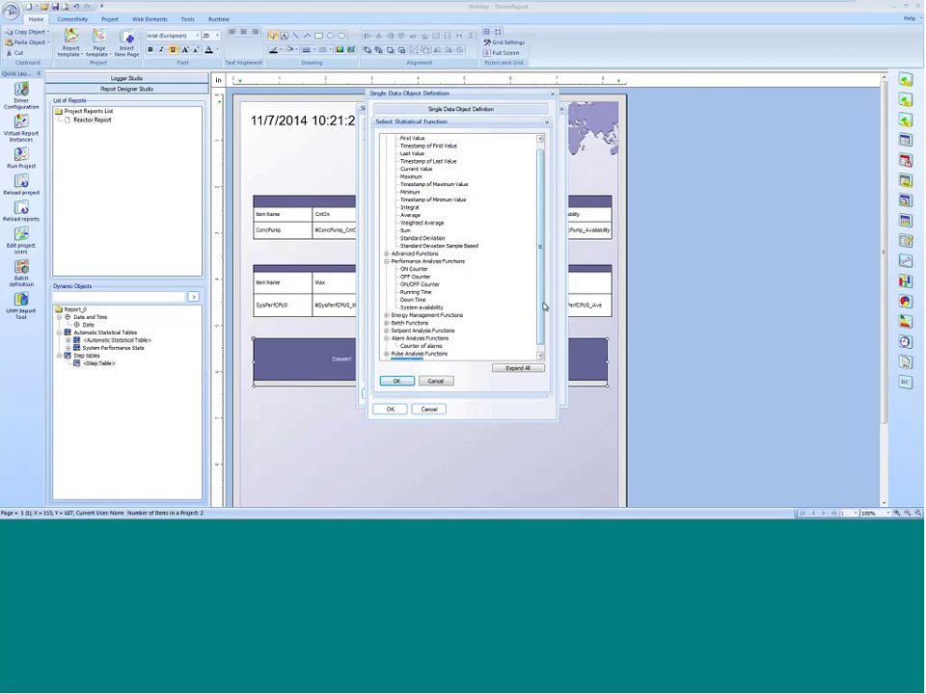
drag(543, 307, 541, 286)
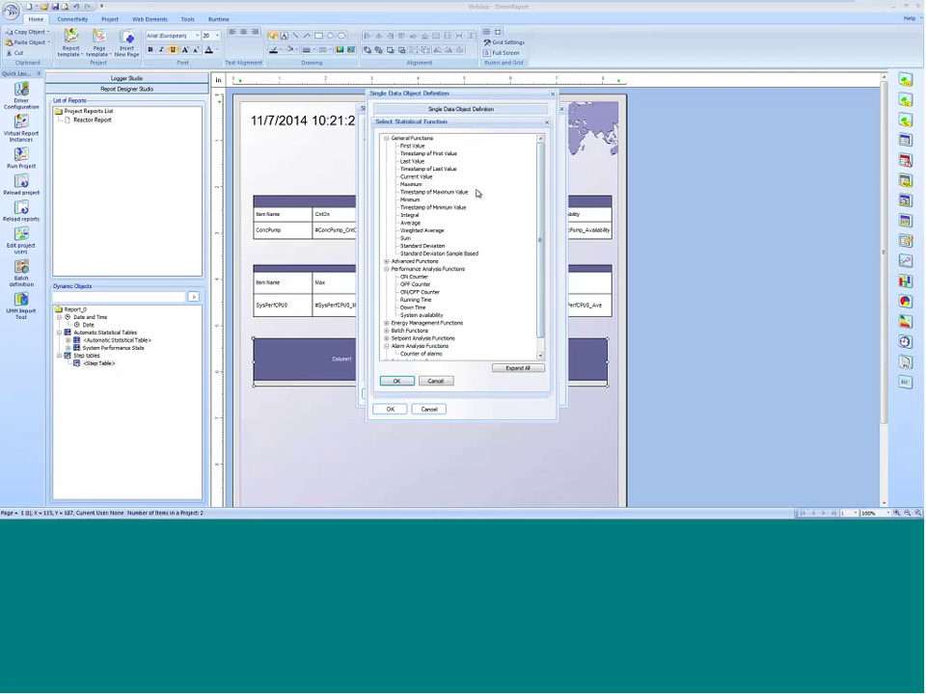
click(415, 161)
click(394, 382)
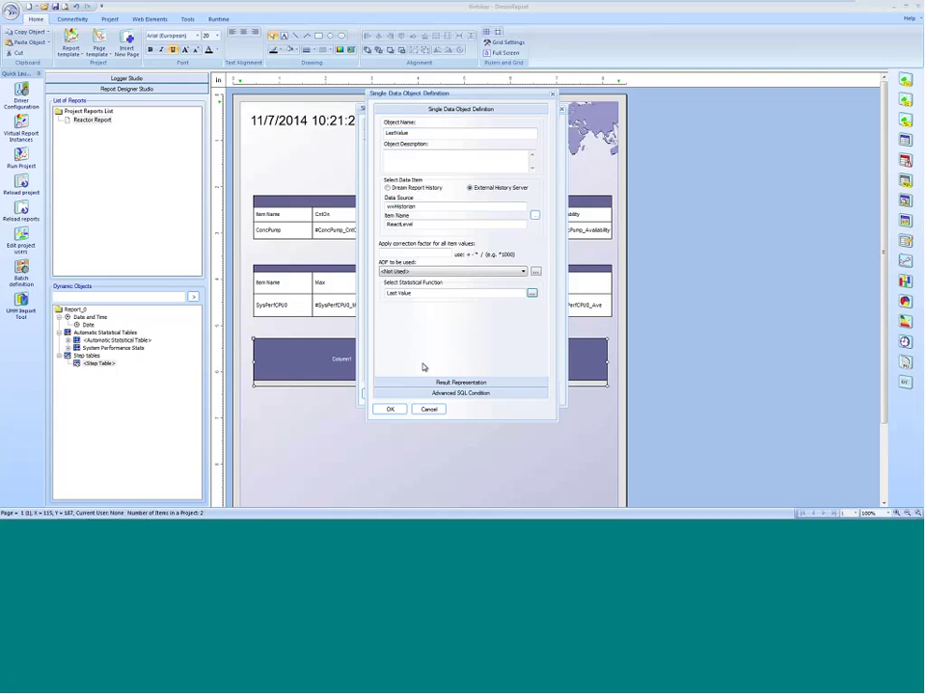
Give the Value result unit gal with 0 decimals and confirm both definition dialogs.
click(431, 384)
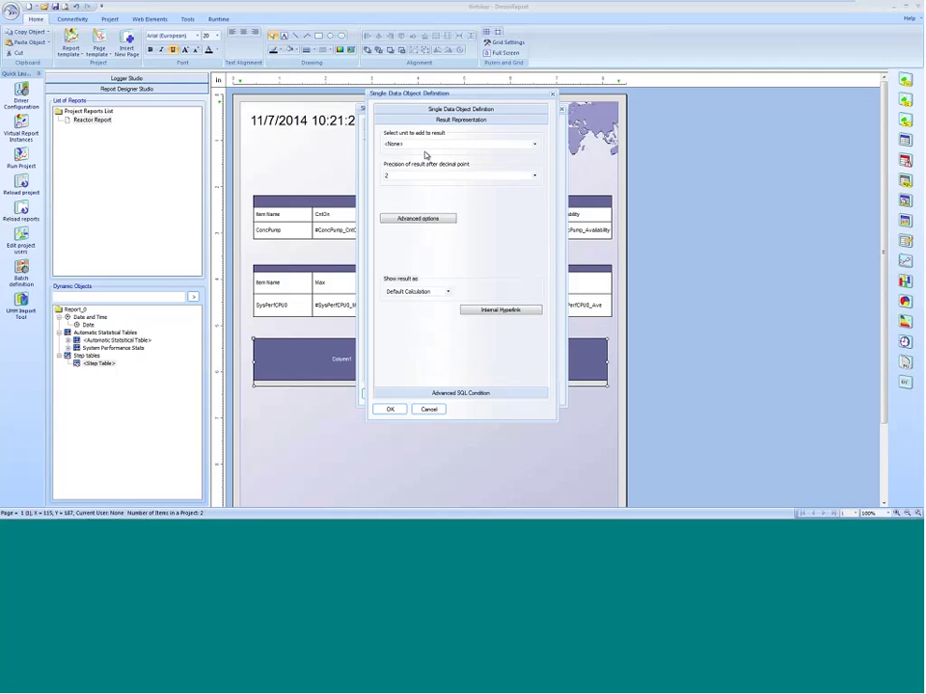
click(501, 141)
text(gal)
click(535, 177)
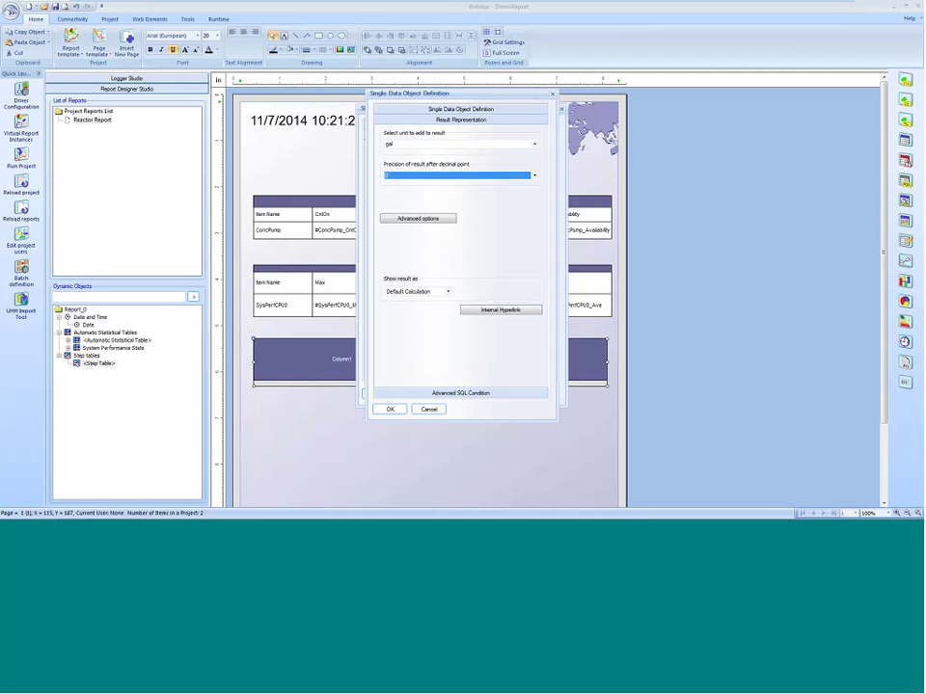
click(520, 188)
click(390, 409)
click(386, 398)
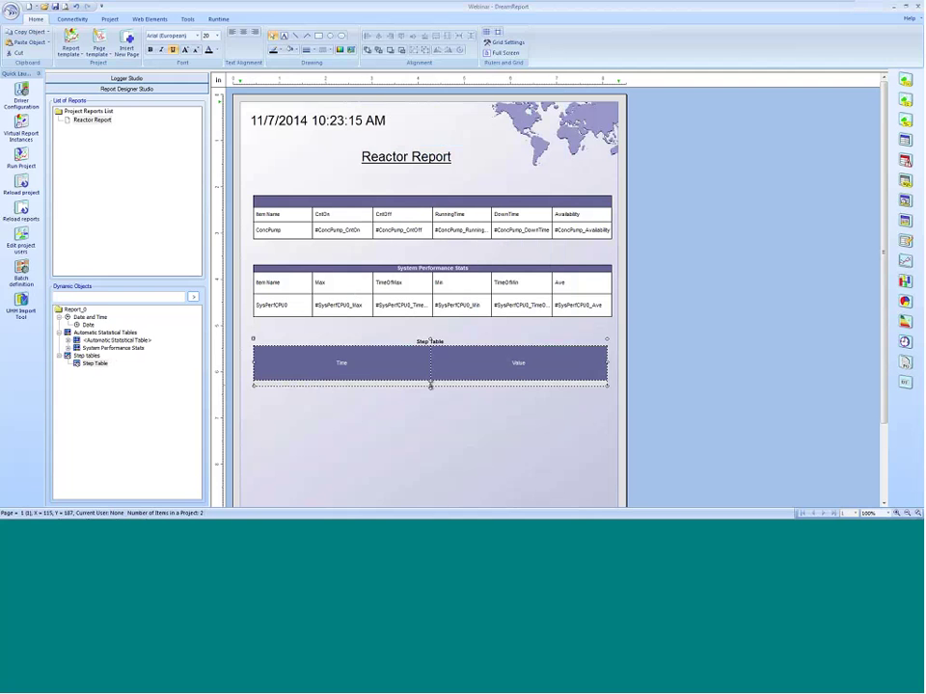
Shorten the Step Table header and draw a chart below it with ReactLevel as its first line.
drag(433, 379, 430, 376)
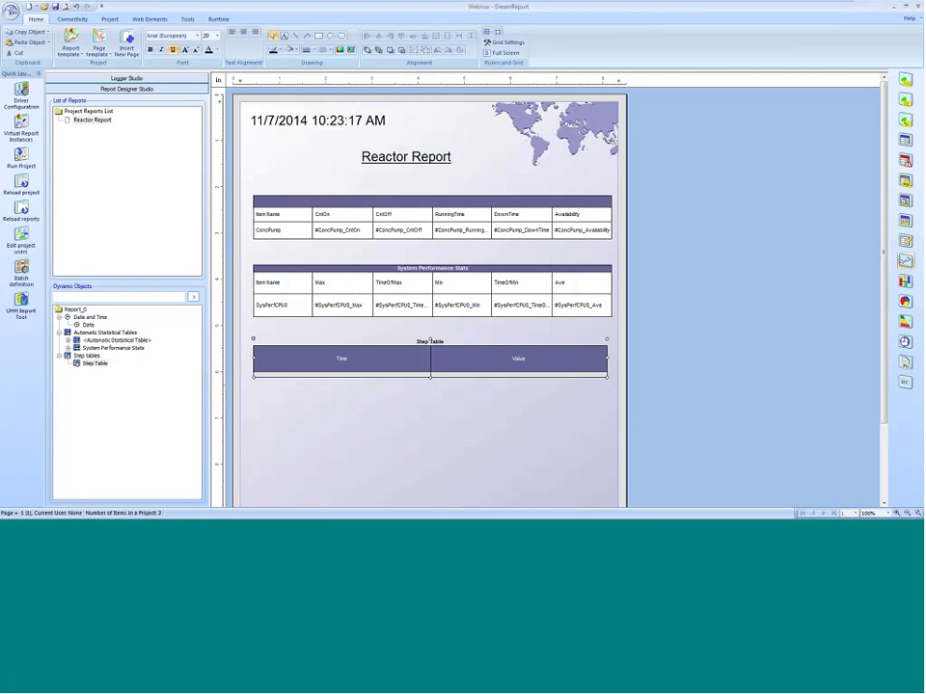
click(905, 262)
drag(254, 392, 616, 508)
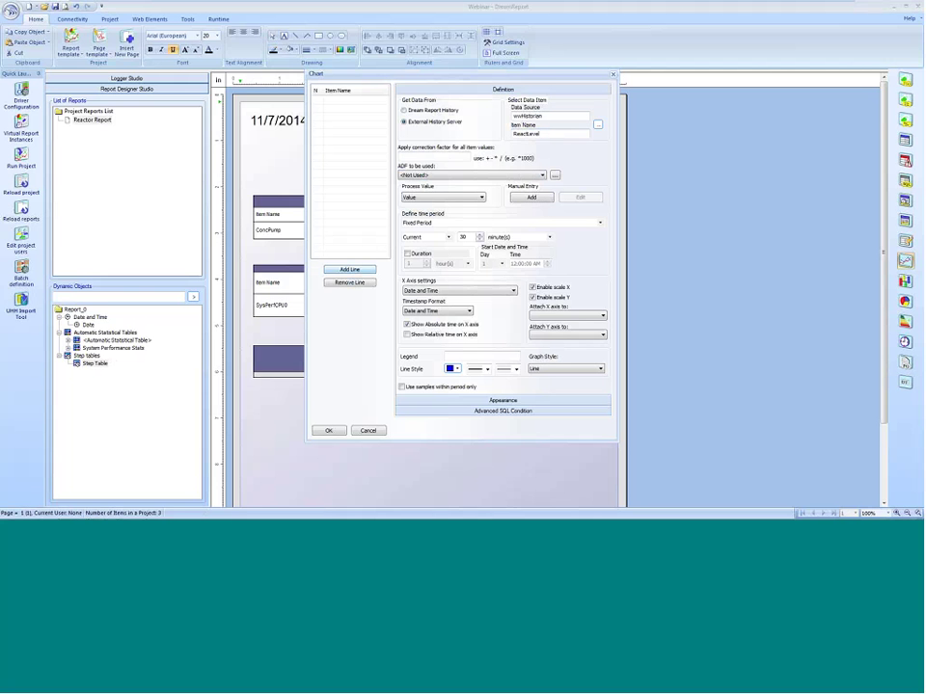
key(Return)
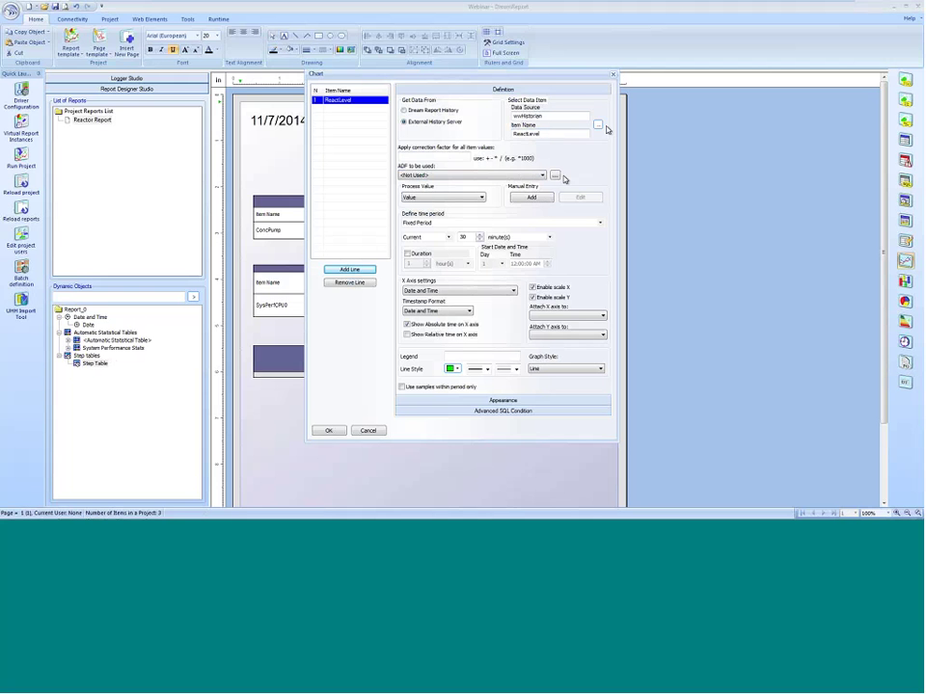
Add the historian tag ReactTemp as the chart's second line.
click(598, 124)
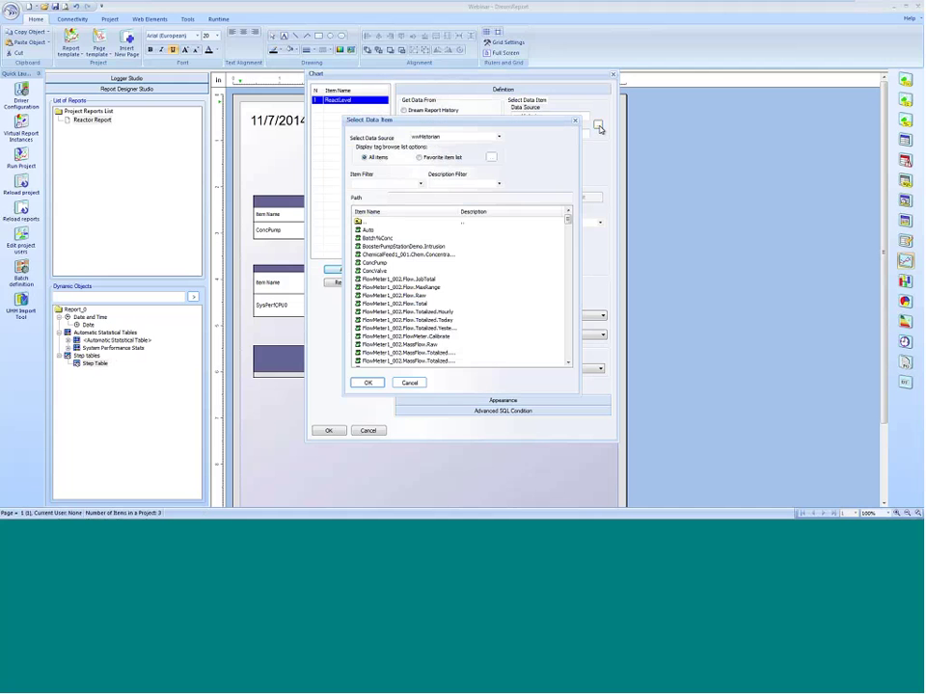
click(383, 183)
text(react)
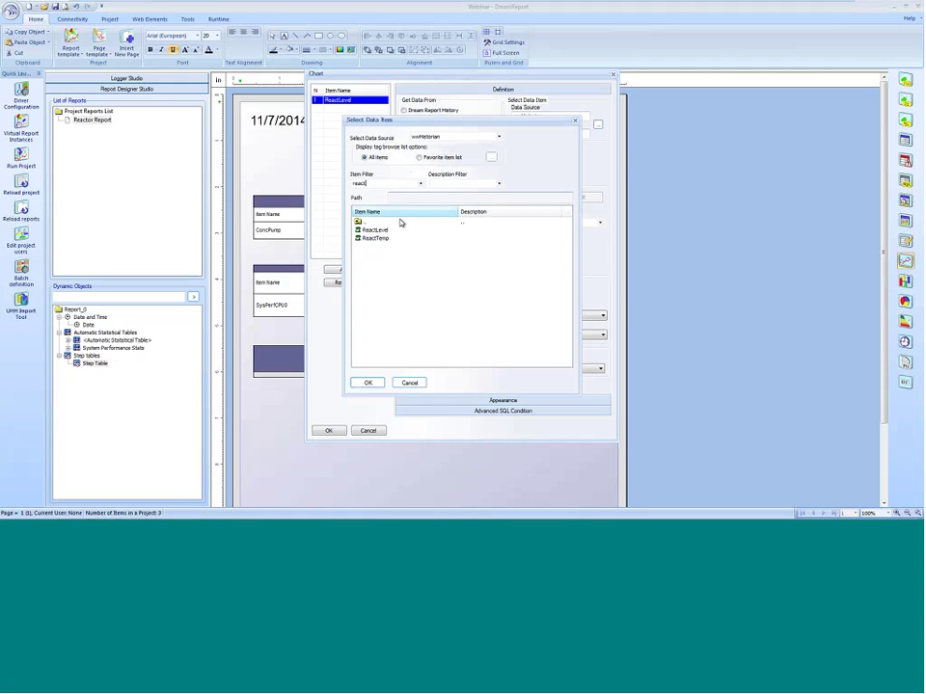
click(375, 237)
click(367, 383)
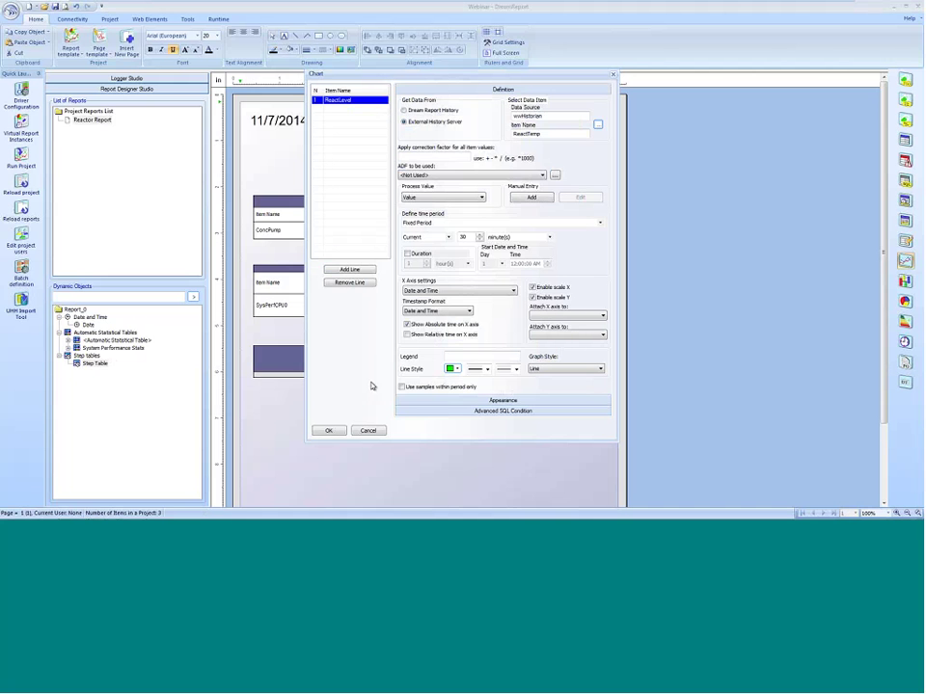
click(350, 269)
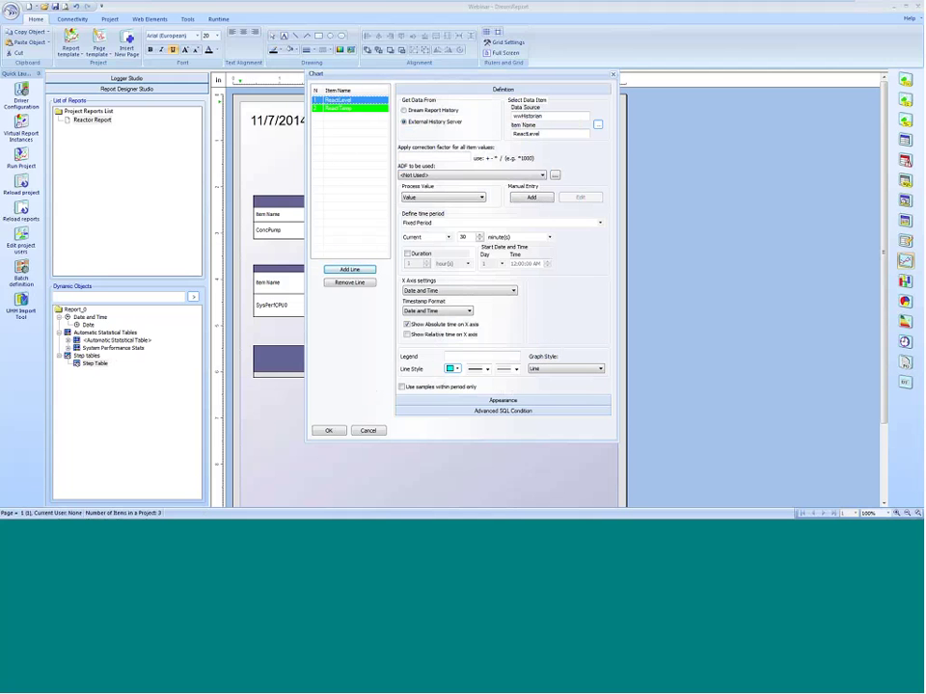
Set the line legends to Level for ReactLevel and Temp for ReactTemp.
click(474, 356)
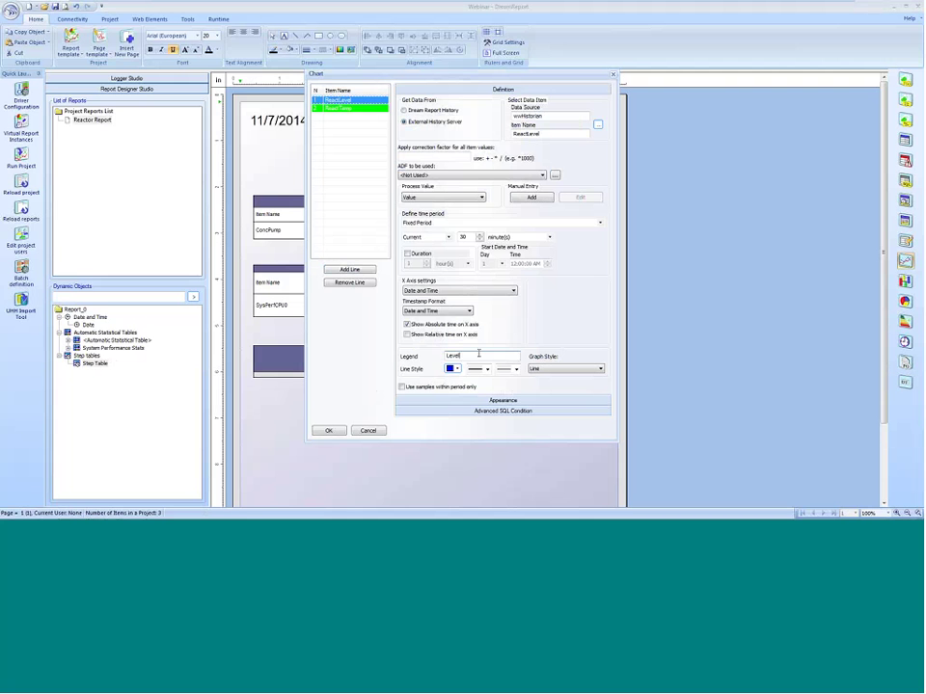
key(Return)
text(Temp)
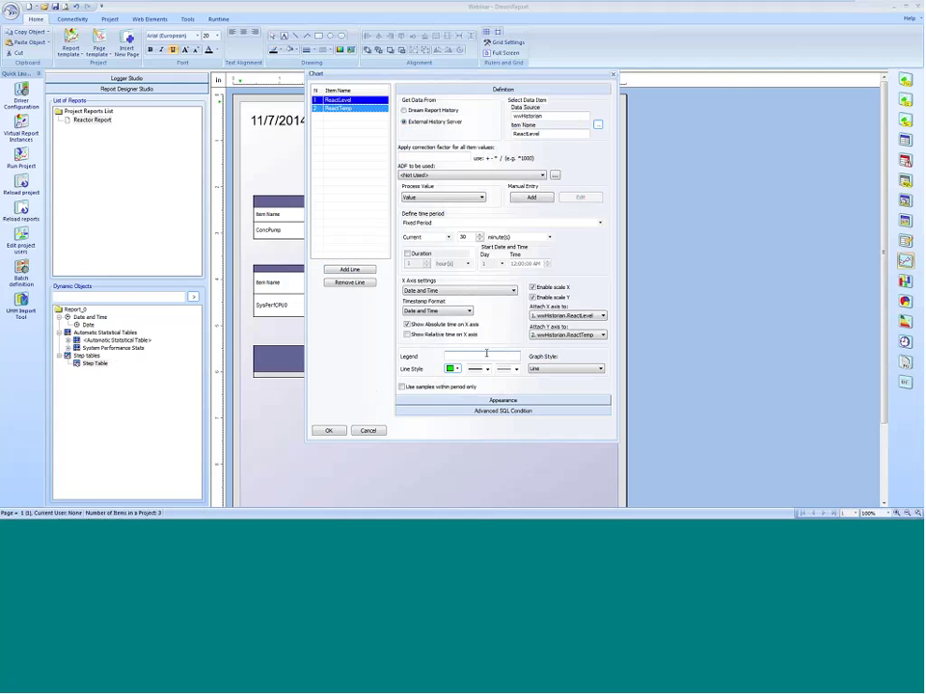
click(502, 400)
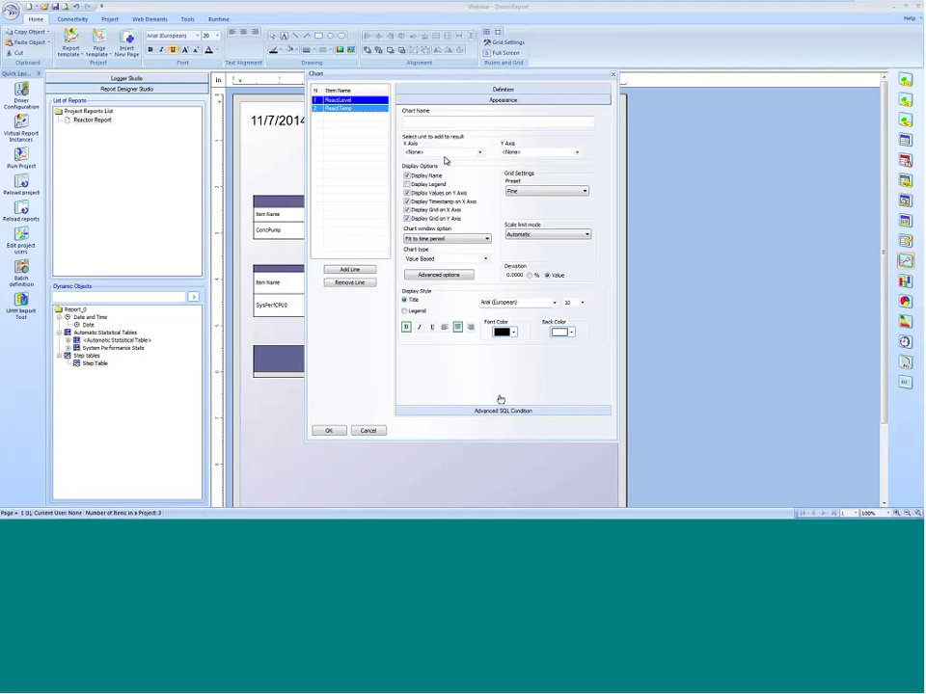
Name the chart 'Reactor Chart', place it on the report, and stretch it taller.
click(455, 121)
text(Real)
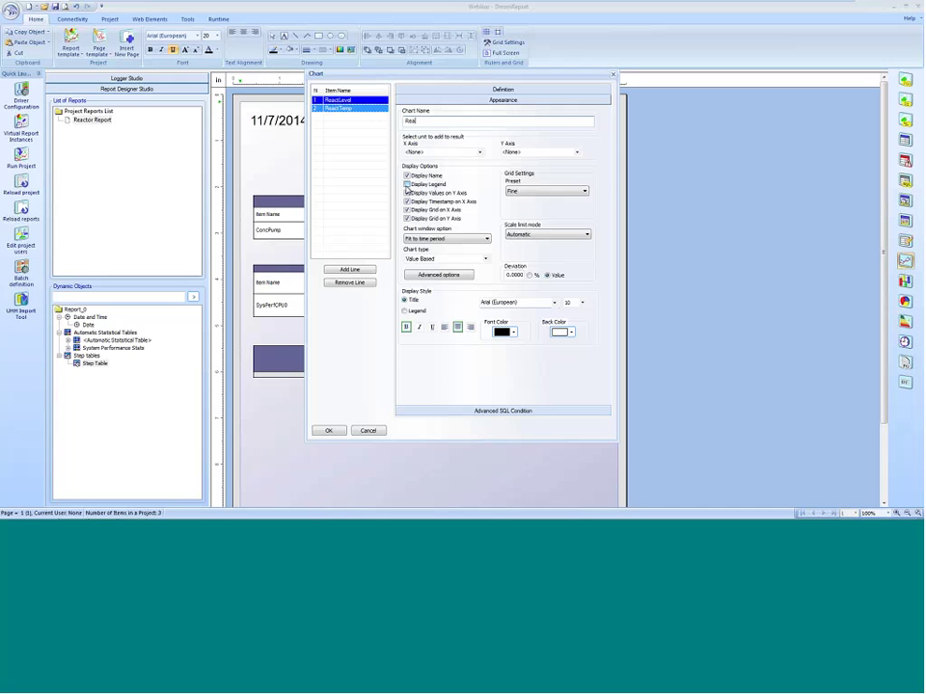
key(BackSpace)
text(ctor Chart)
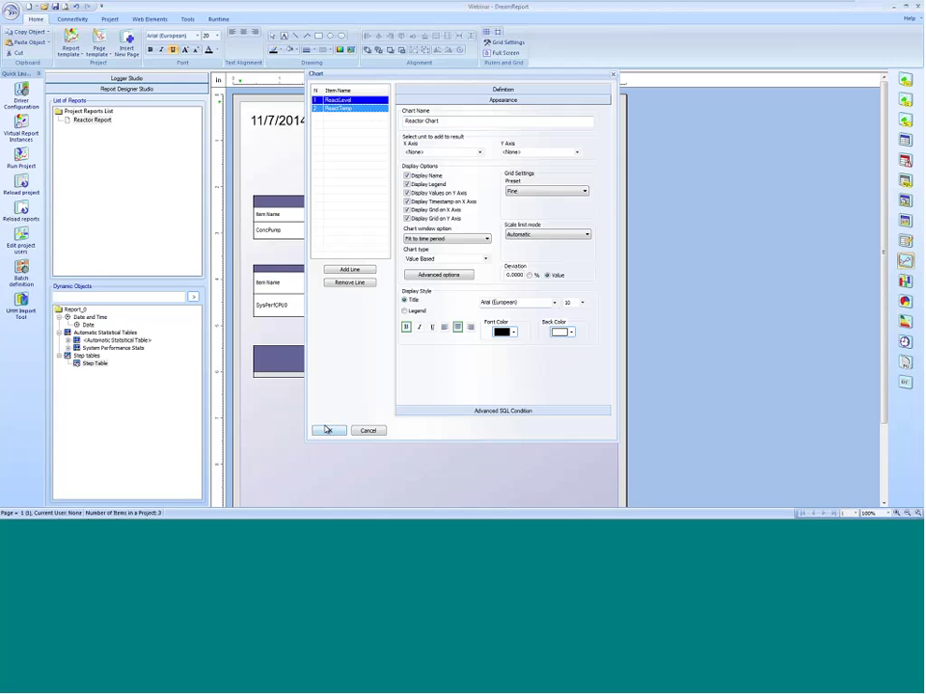
click(328, 430)
scroll(884, 417, down, 3)
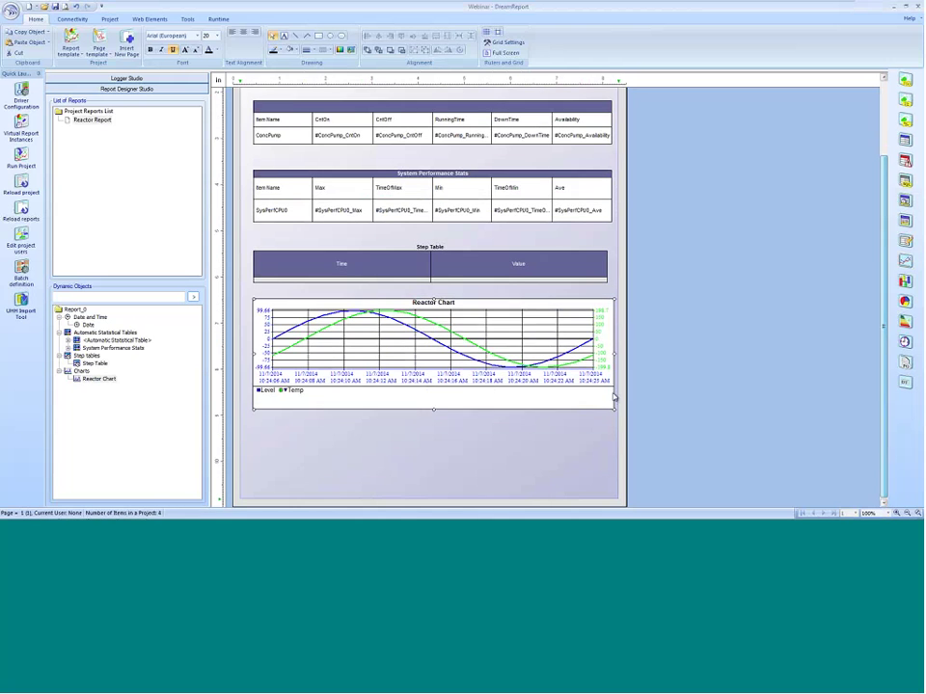
drag(611, 409, 609, 481)
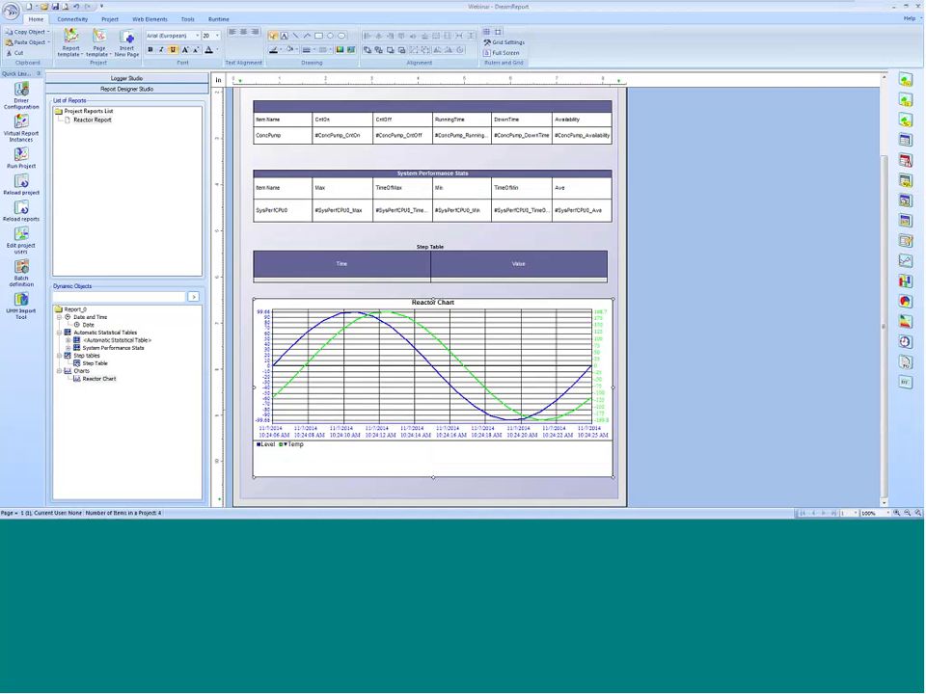
Save and reload the project, then generate Reactor Report from the runtime console.
click(21, 185)
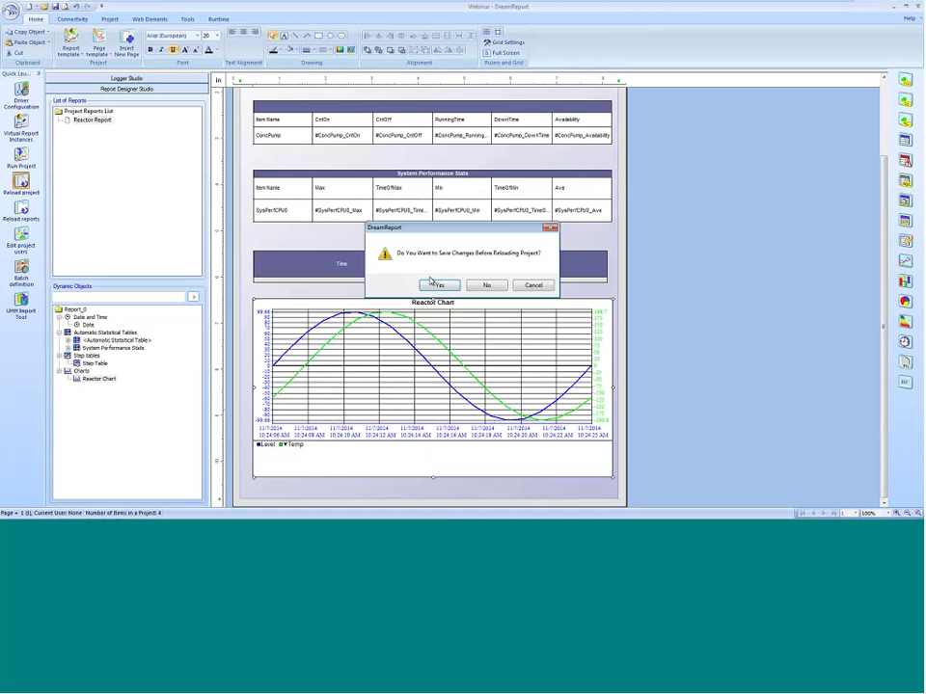
click(435, 284)
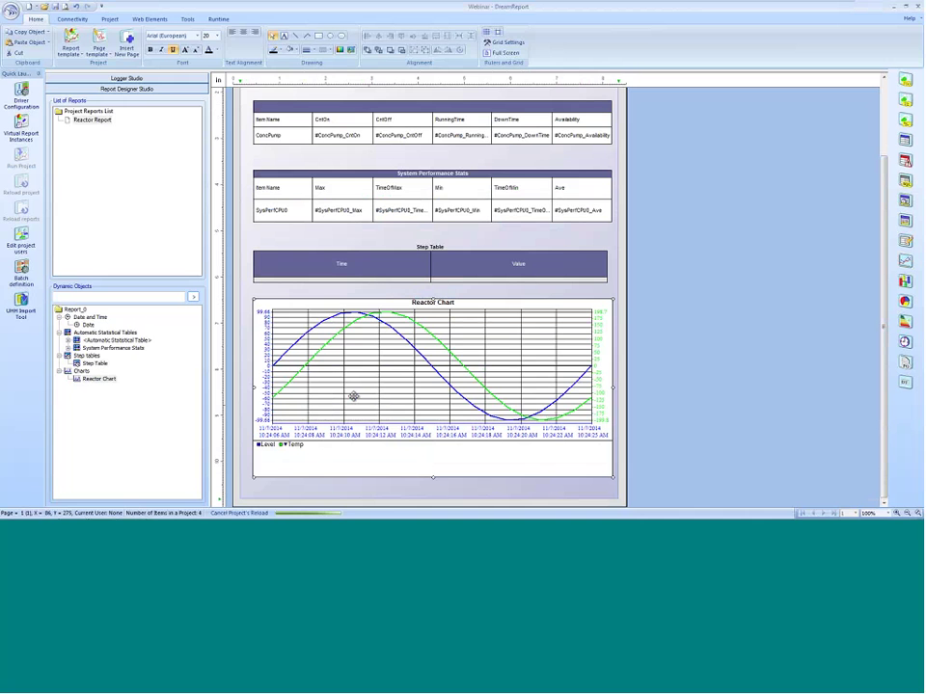
mouse_move(335, 503)
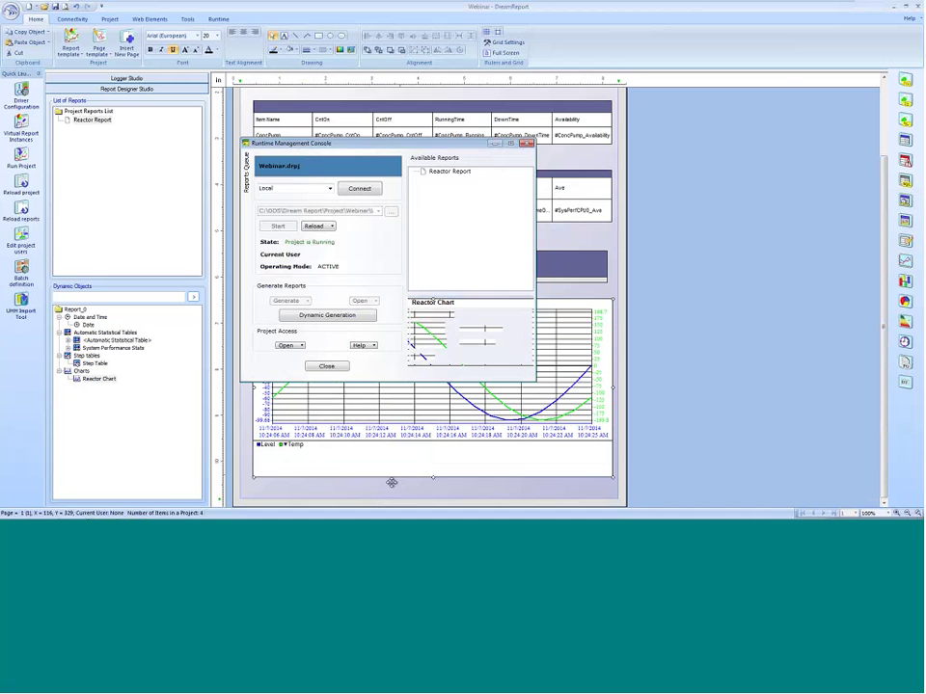
click(450, 171)
click(286, 301)
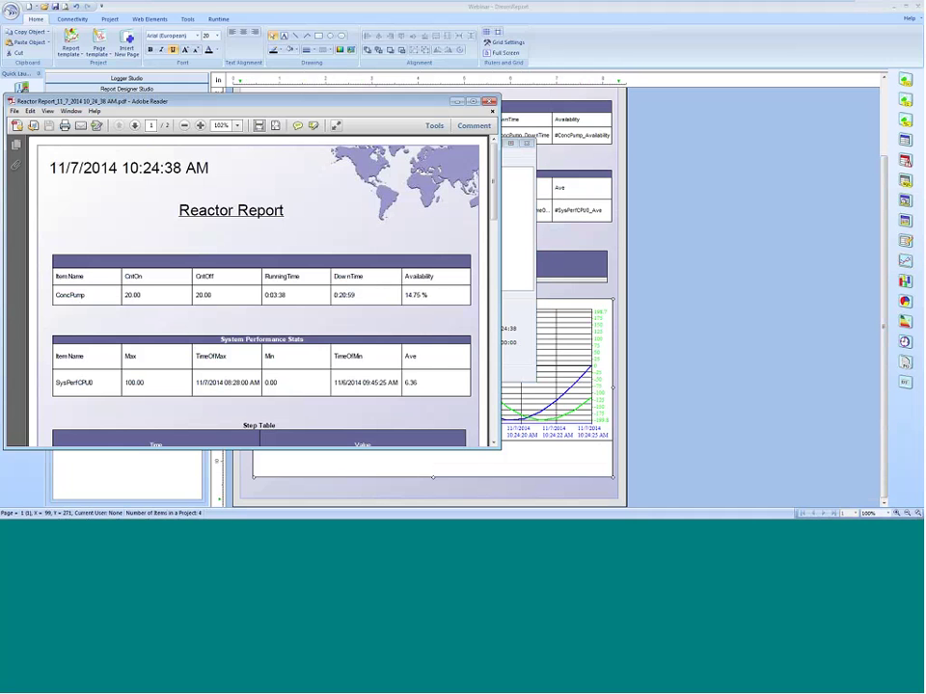
Maximize the Reactor Report PDF, scroll through its tables, then close Adobe Reader.
key(super+Up)
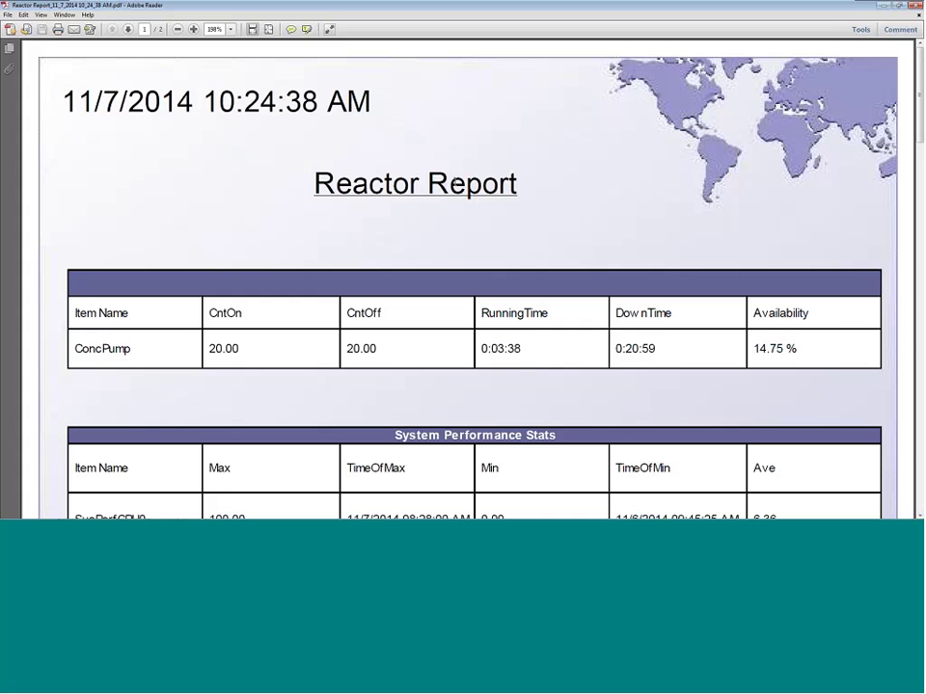
scroll(442, 197, down, 1)
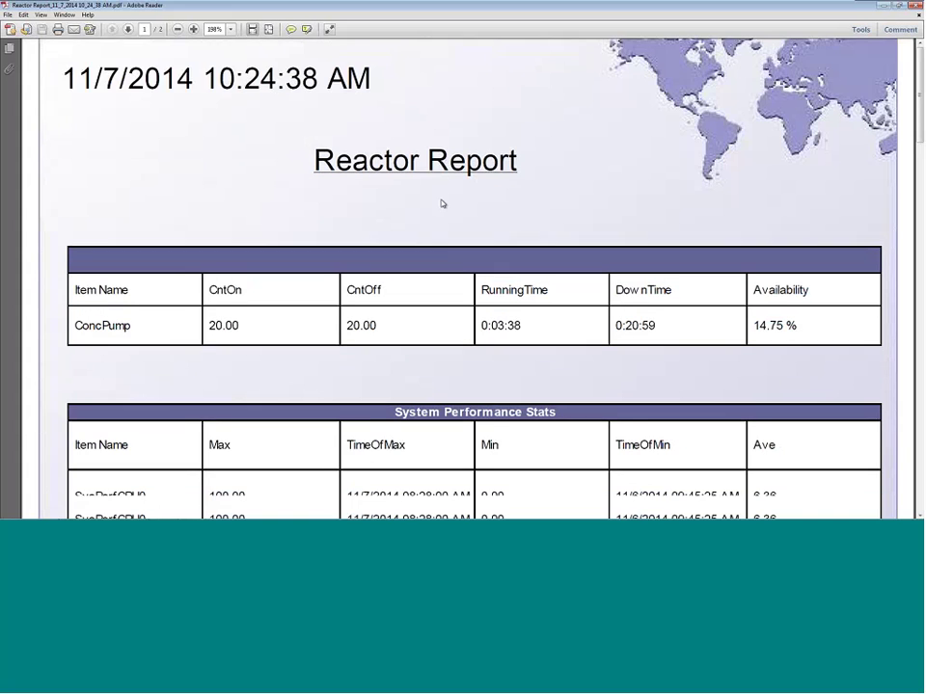
scroll(442, 203, down, 2)
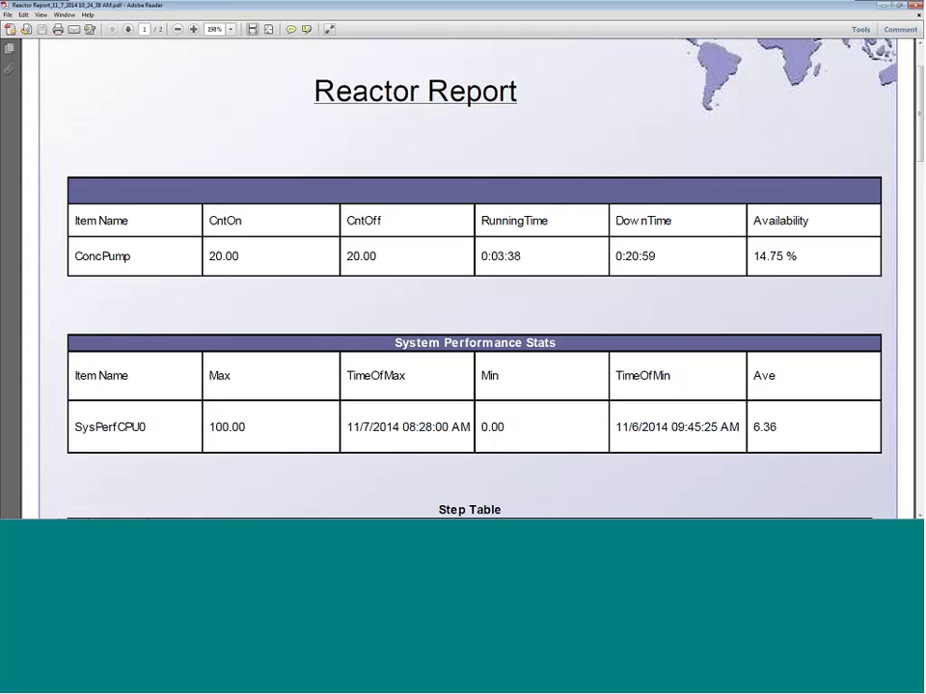
scroll(537, 307, down, 8)
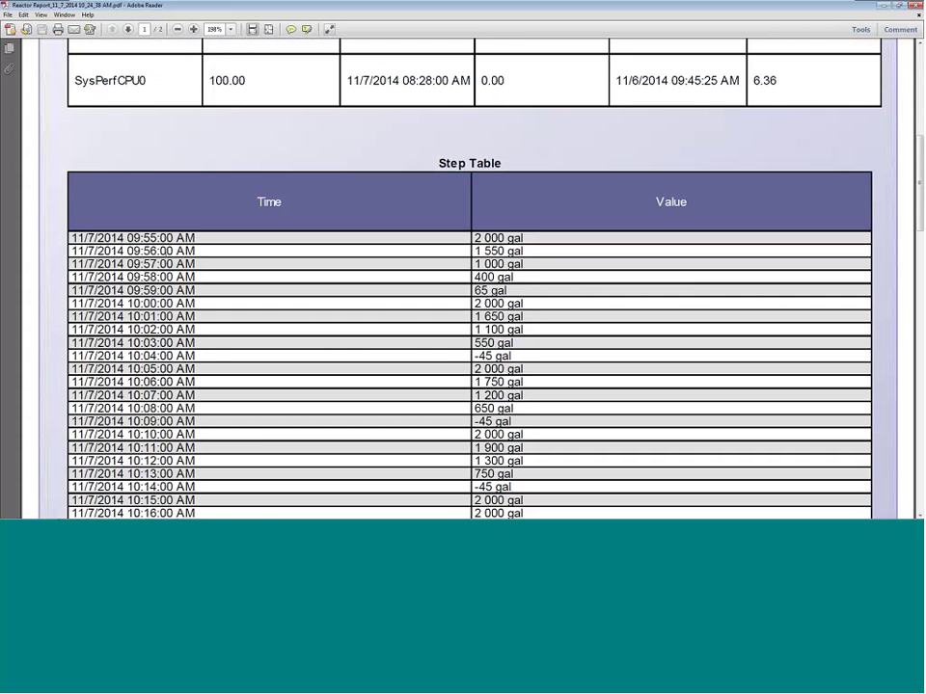
scroll(537, 307, down, 2)
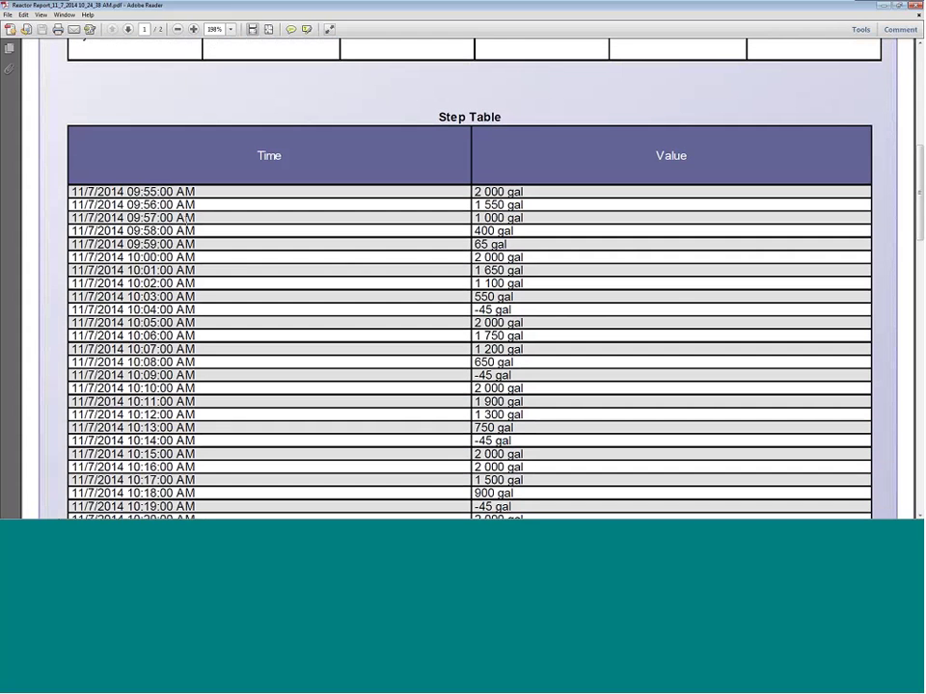
scroll(193, 243, down, 5)
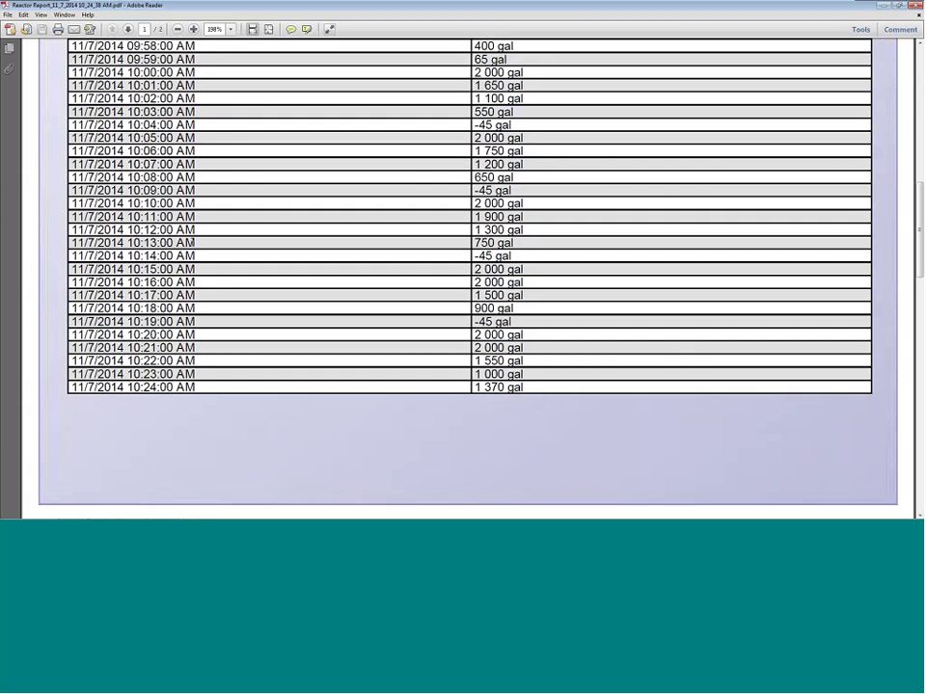
scroll(533, 195, down, 1)
scroll(532, 194, down, 10)
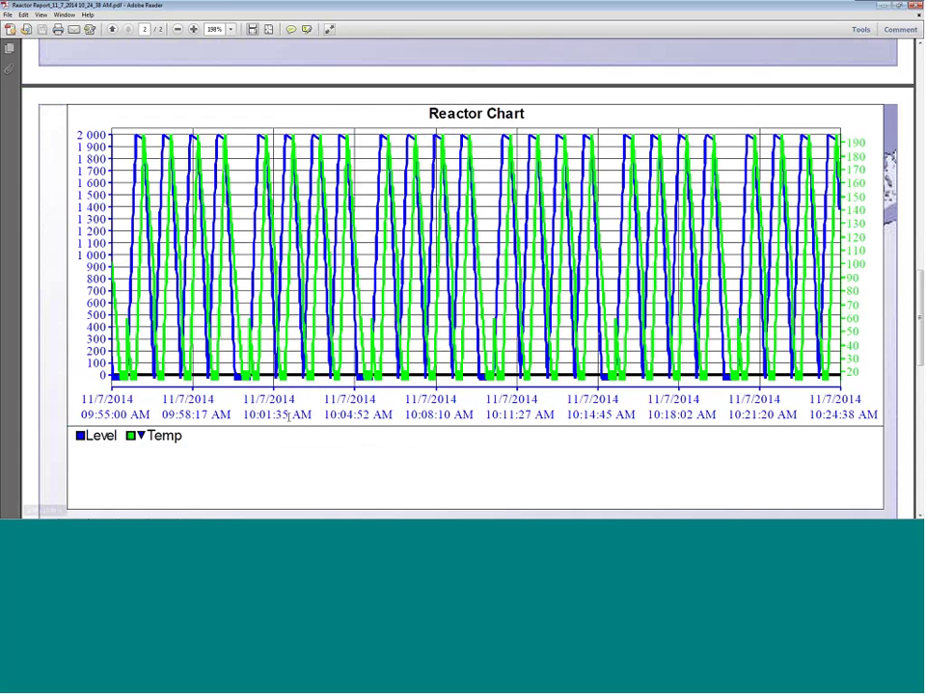
scroll(297, 424, down, 3)
scroll(312, 406, up, 1)
scroll(313, 406, up, 2)
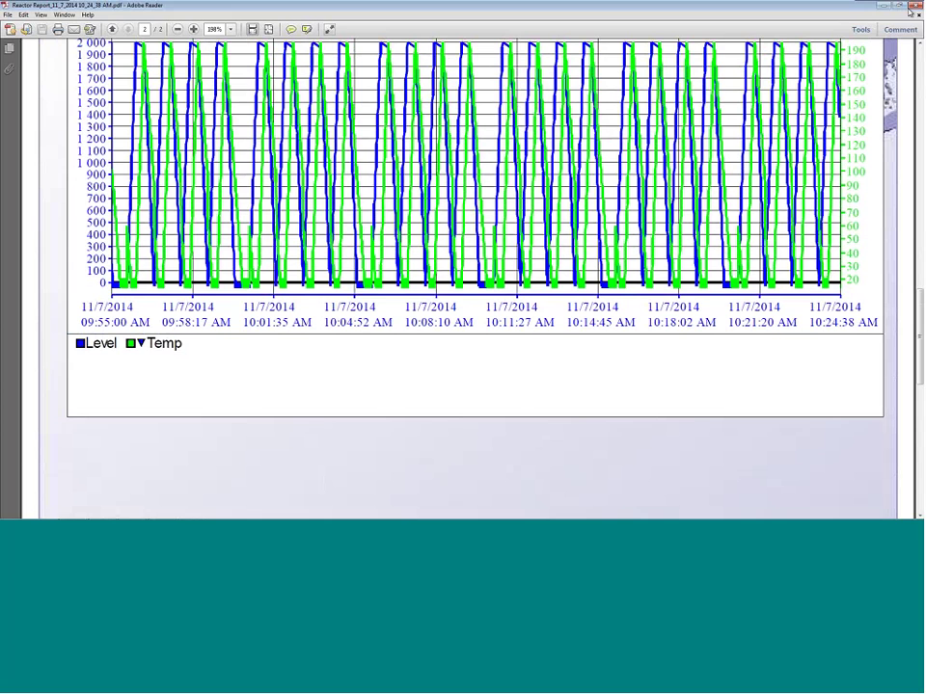
click(913, 7)
Configure the web portal in IIS on the Default Web Site with a backup, then launch Internet Explorer.
click(564, 192)
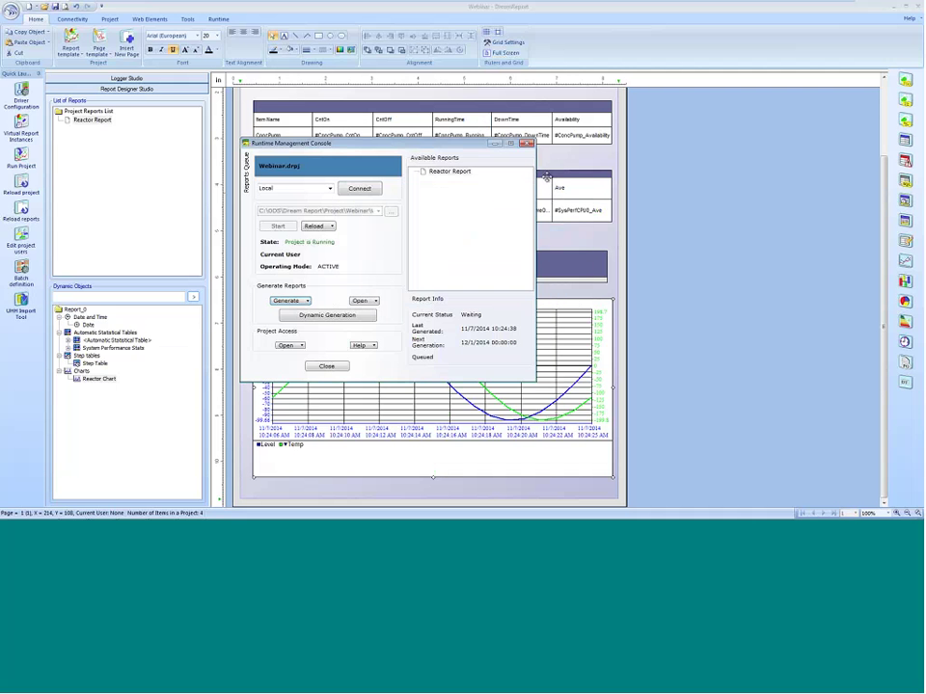
click(494, 144)
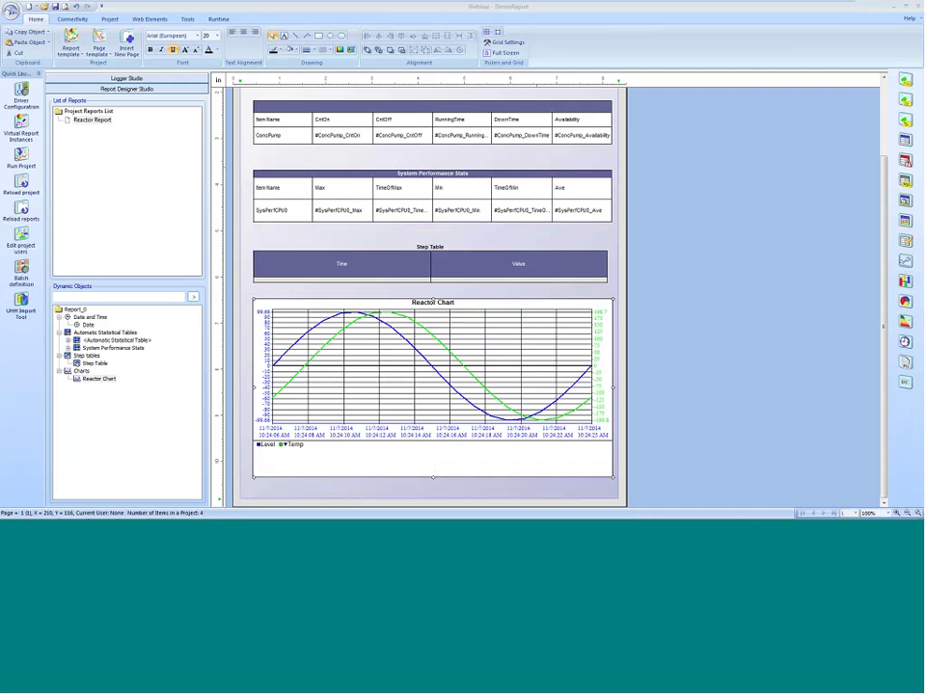
click(109, 20)
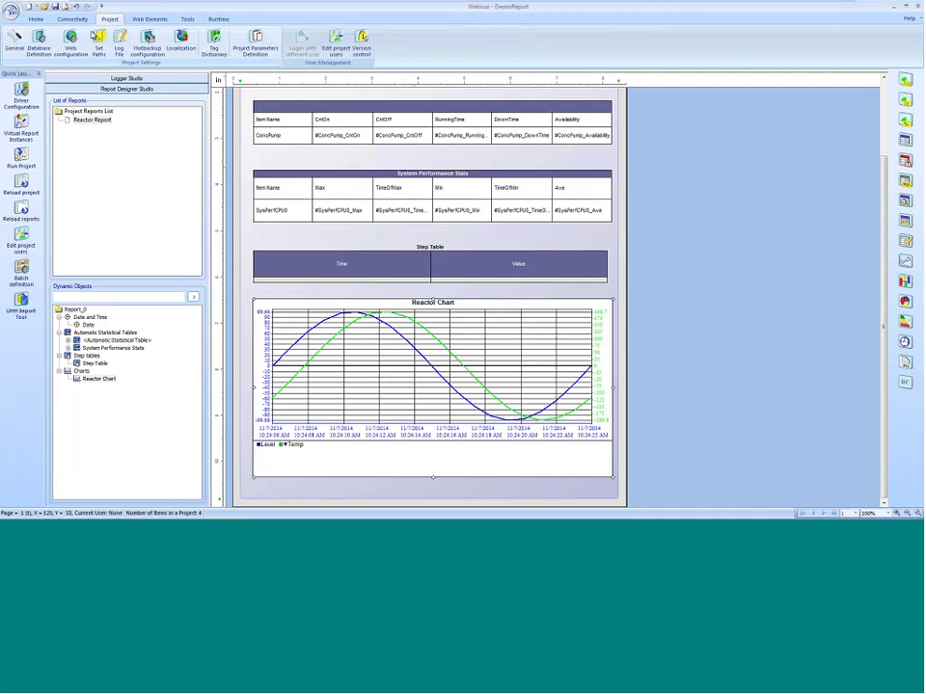
click(69, 39)
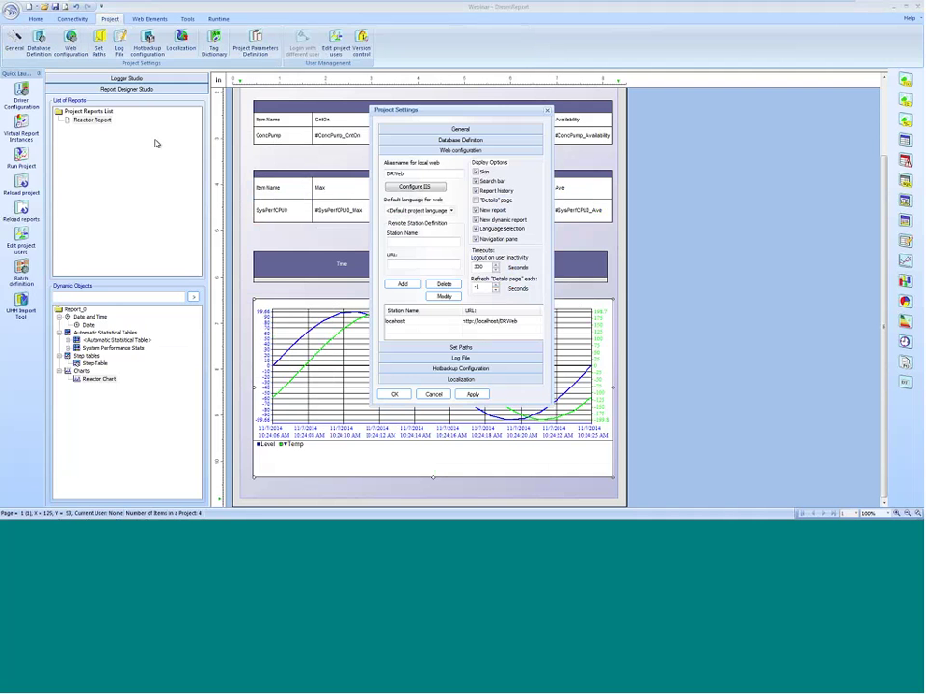
click(435, 187)
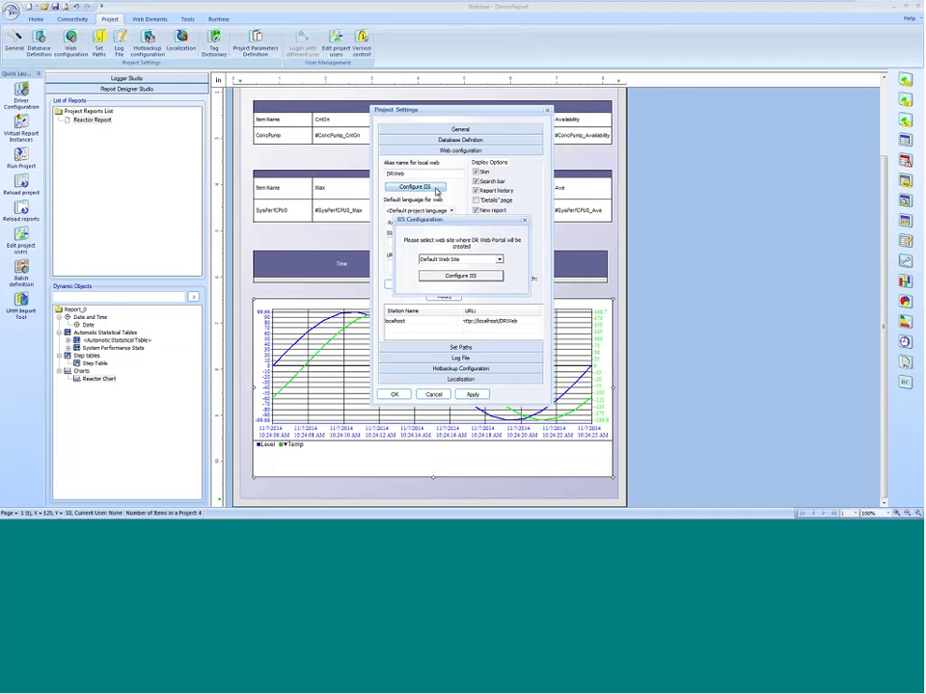
click(467, 282)
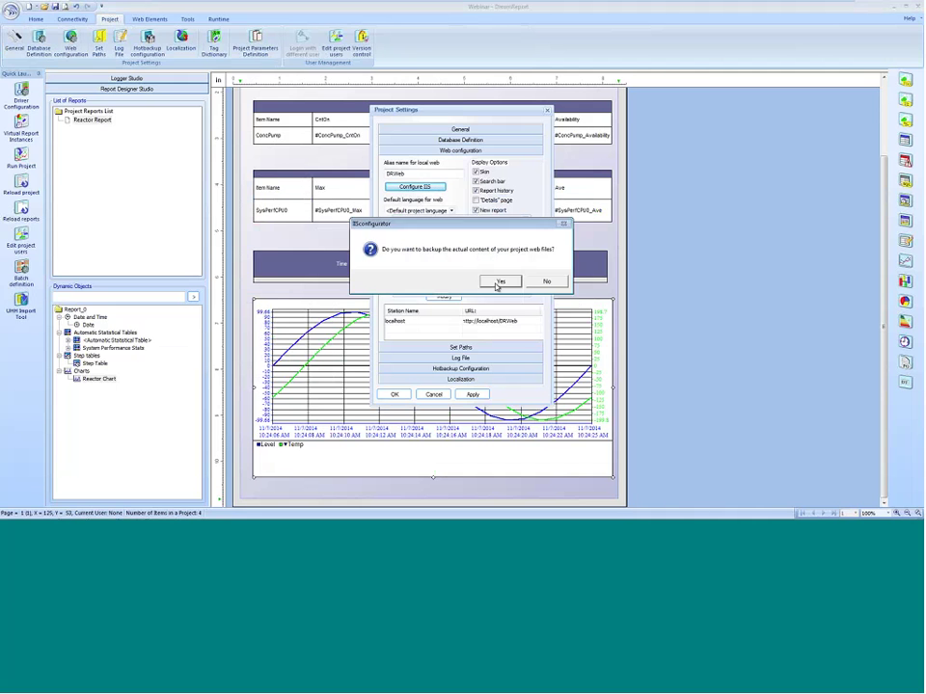
click(492, 282)
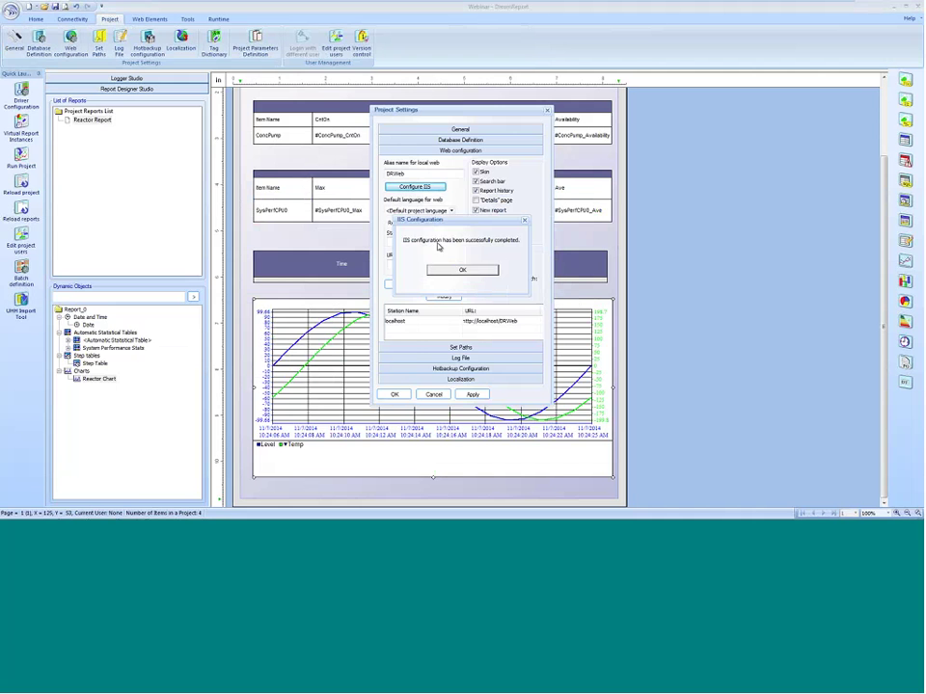
click(462, 270)
click(395, 395)
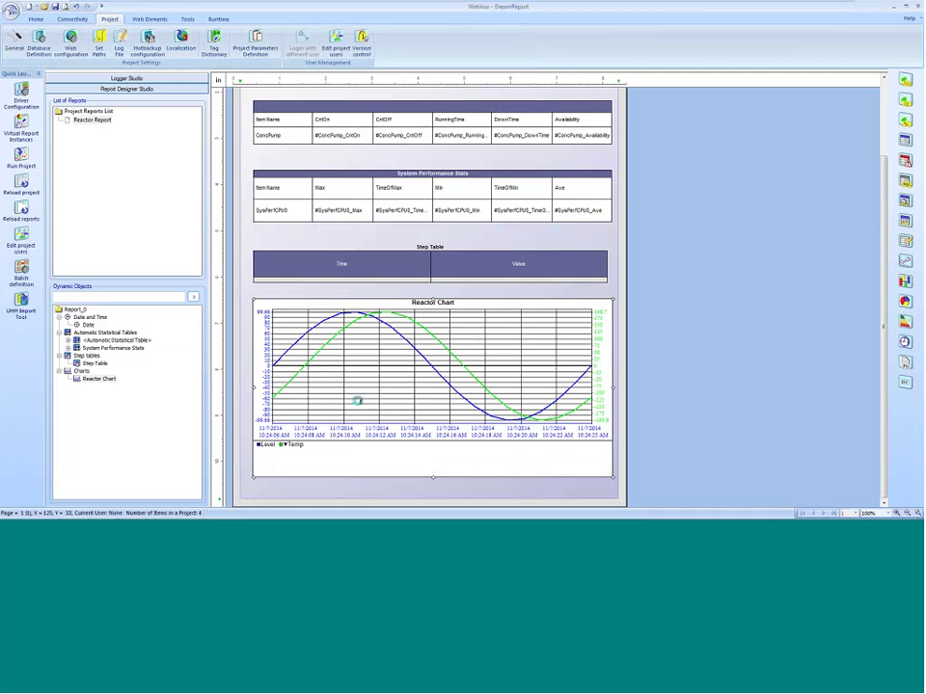
click(43, 511)
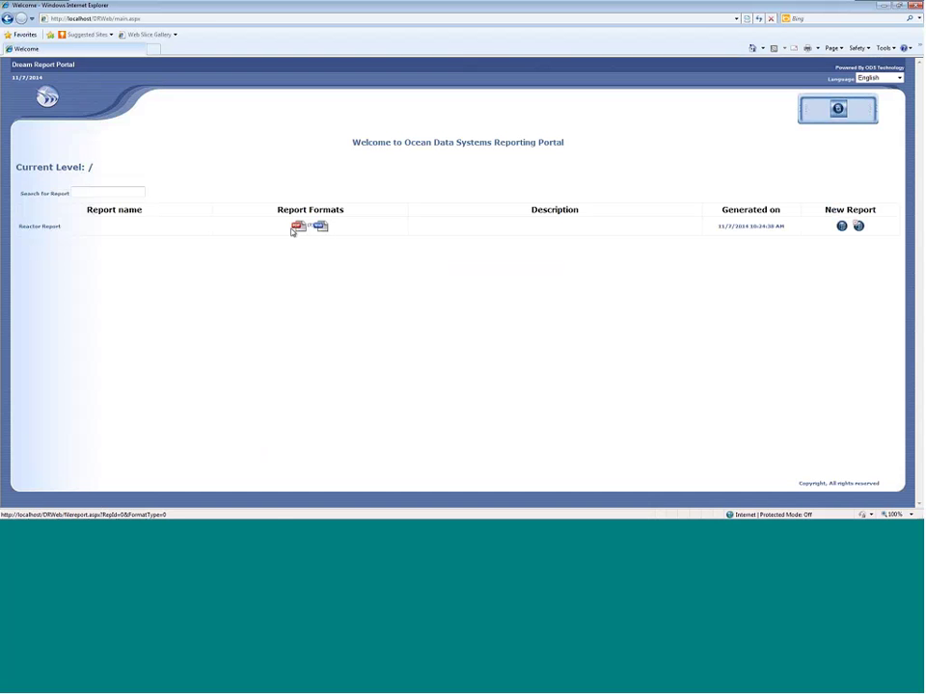
View the existing Reactor Report as a PDF from the web portal.
click(299, 227)
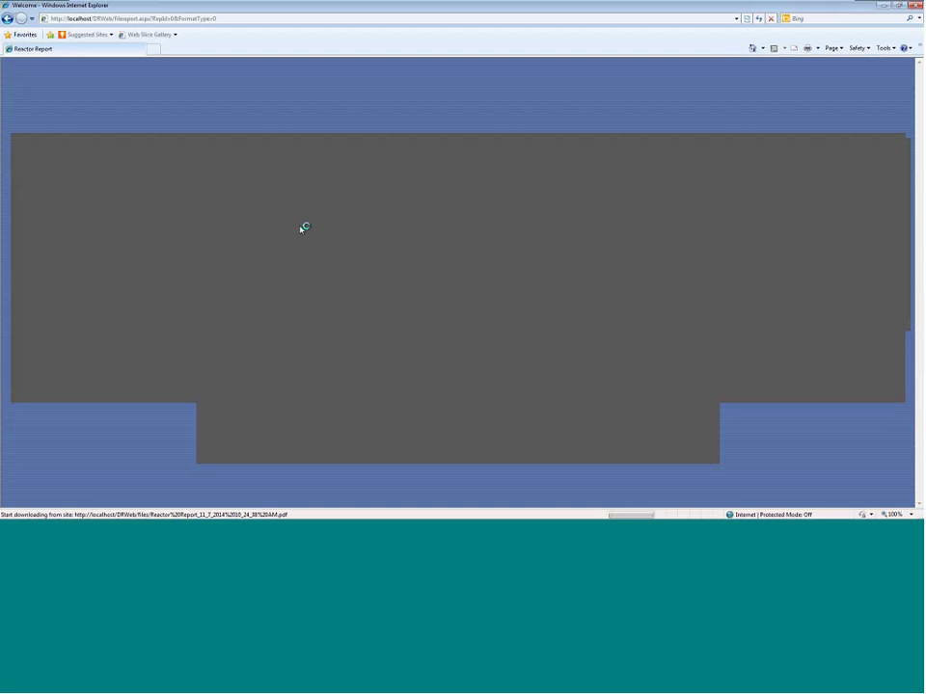
scroll(568, 248, down, 5)
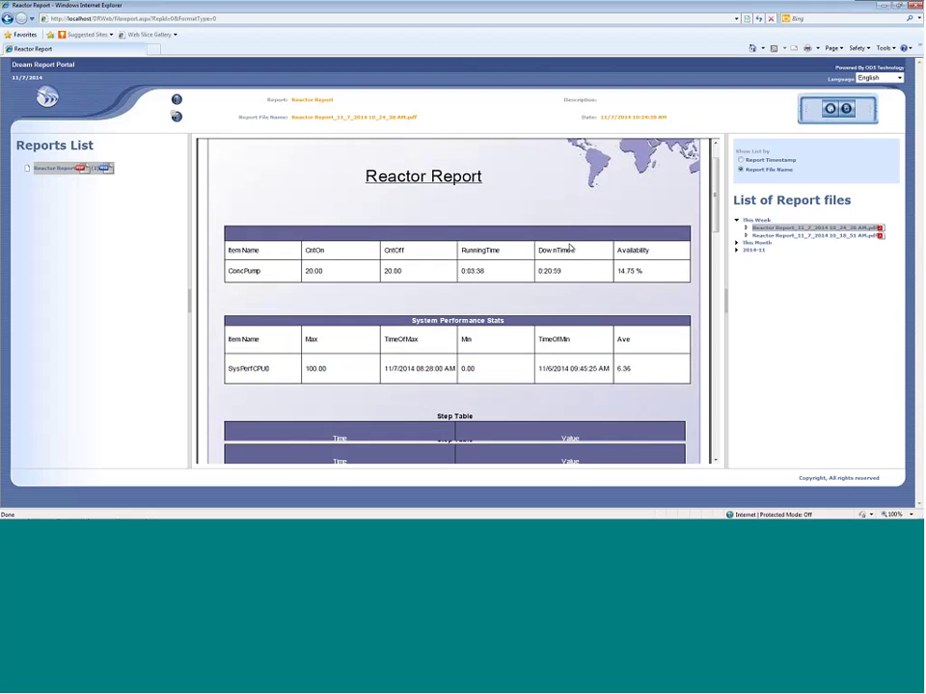
scroll(569, 249, down, 15)
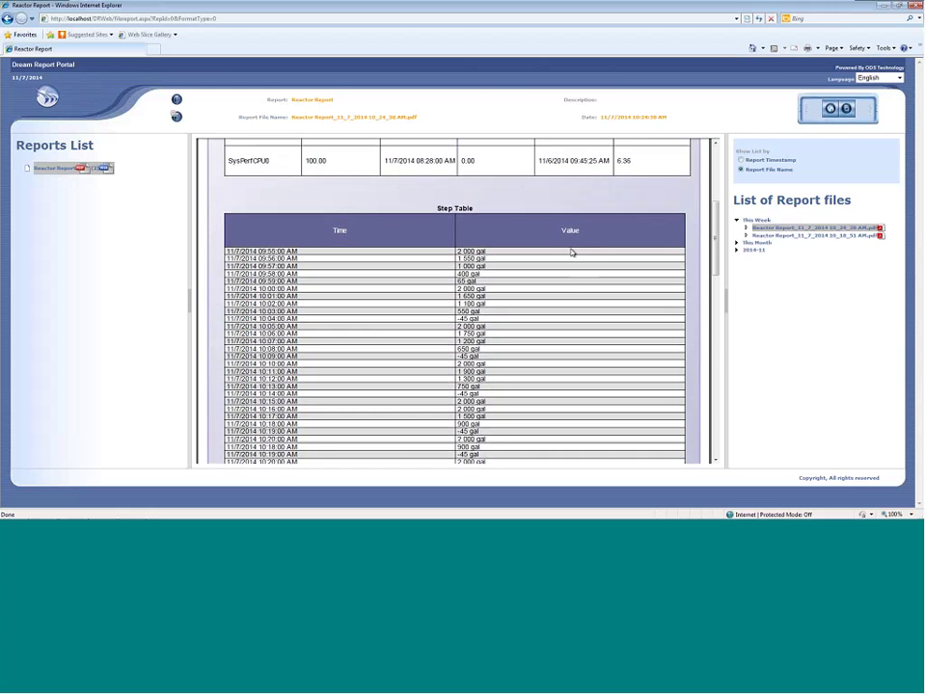
scroll(569, 253, up, 20)
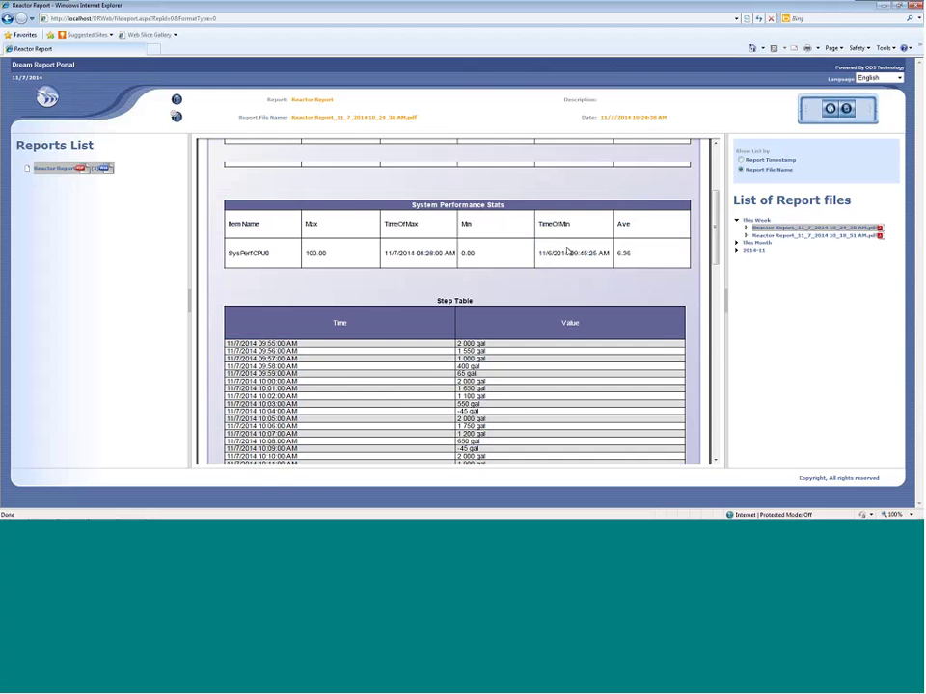
Generate a fresh Reactor Report in the portal and review its tables and Reactor Chart.
click(101, 170)
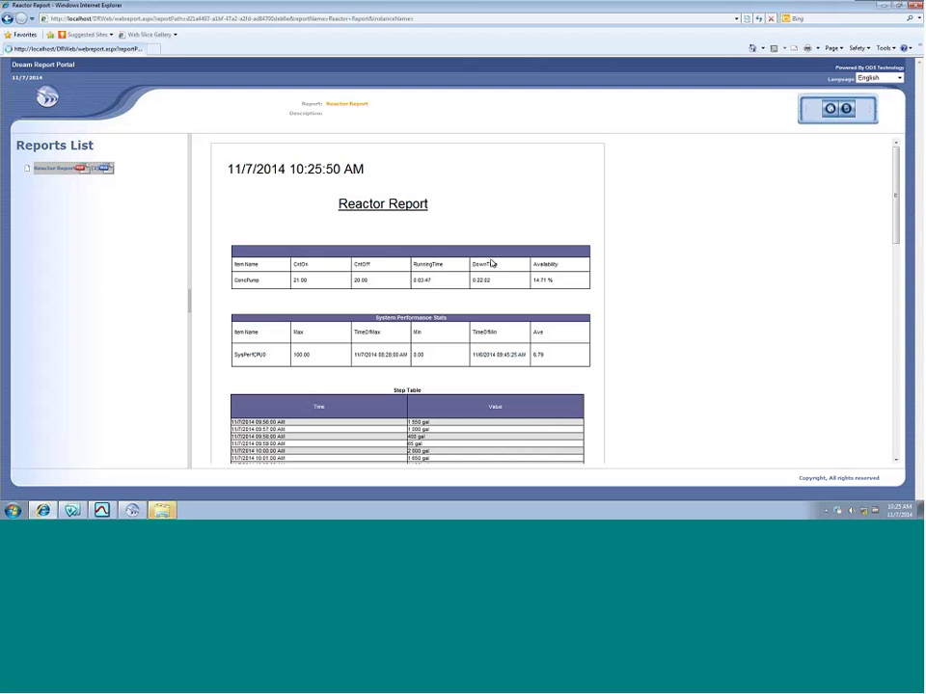
scroll(492, 263, down, 2)
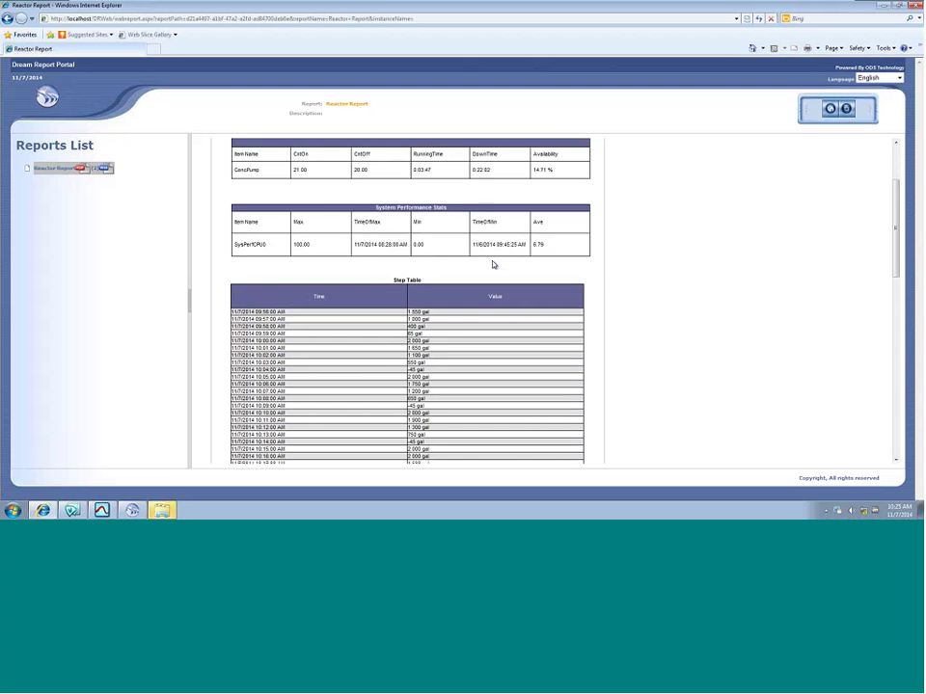
scroll(492, 263, down, 5)
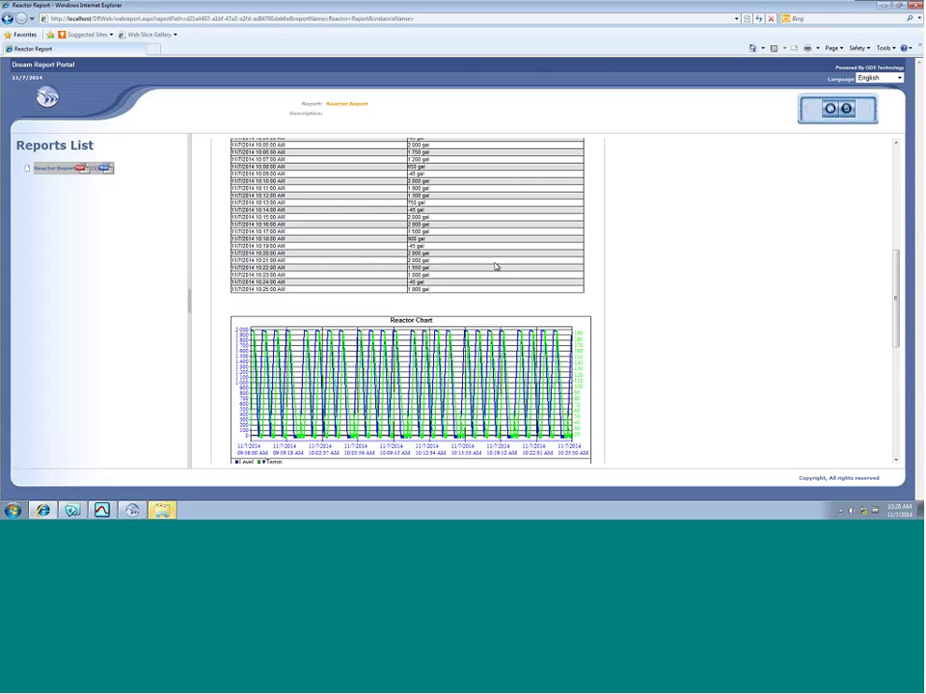
scroll(494, 265, down, 1)
scroll(494, 265, up, 6)
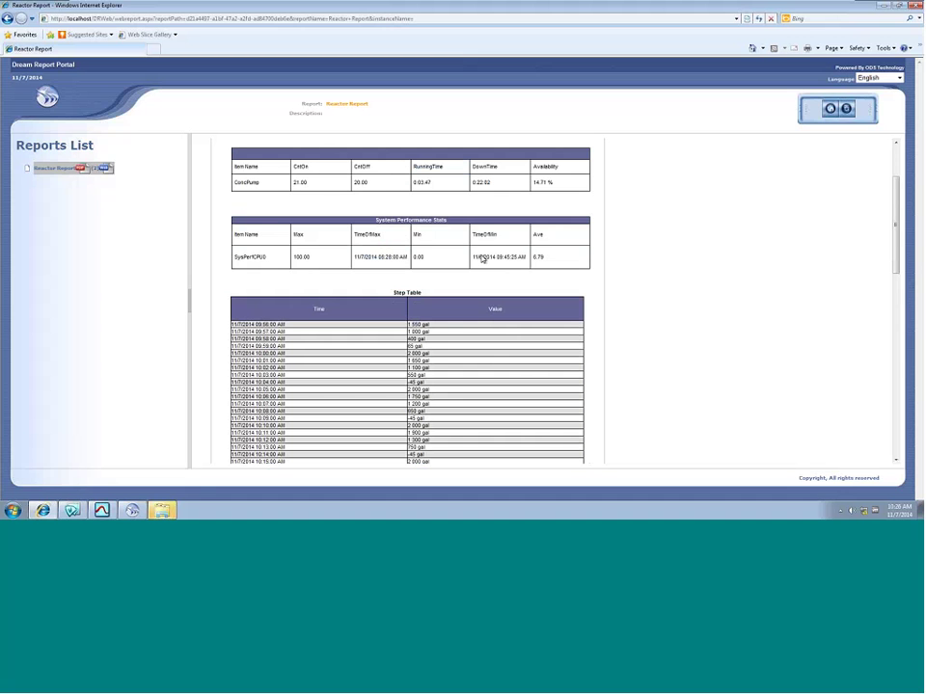
mouse_move(161, 510)
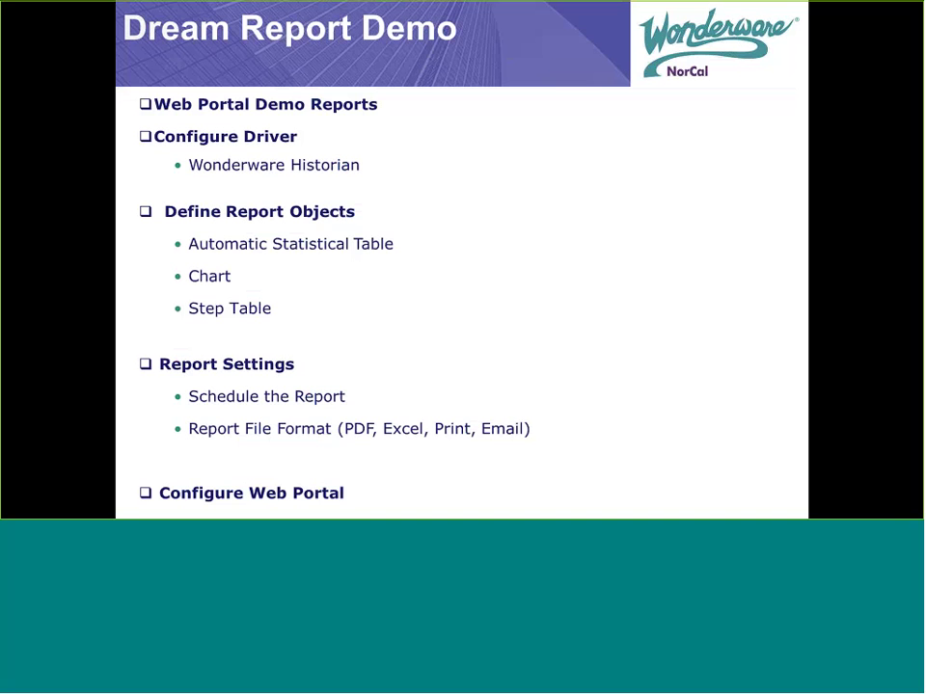
Advance to the Manual Data Entry slide, revealing its parameters and Web Elements ribbon screenshots.
key(Right)
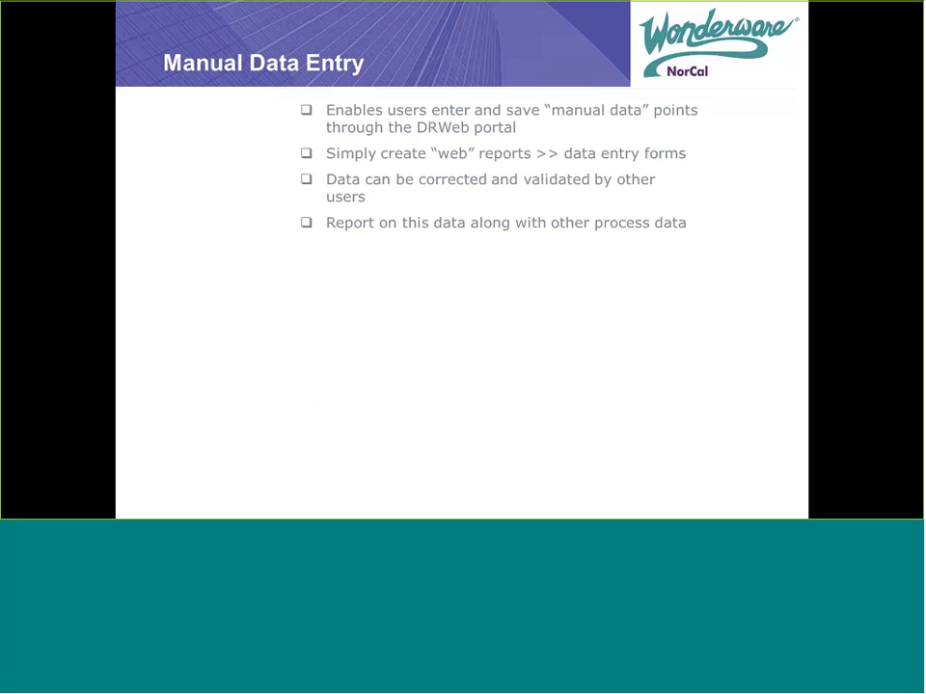
key(Right)
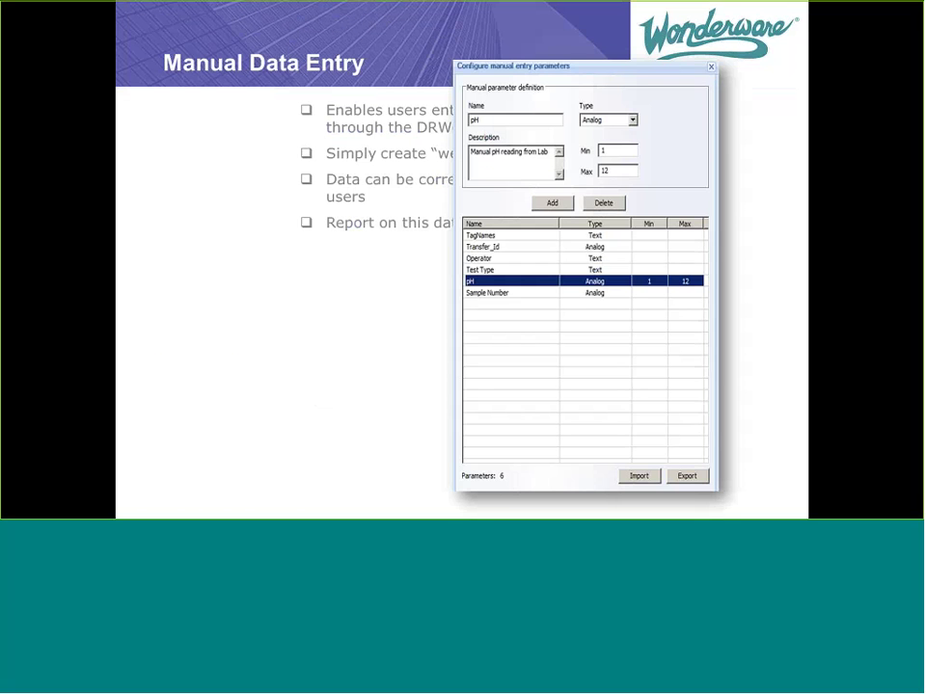
key(Right)
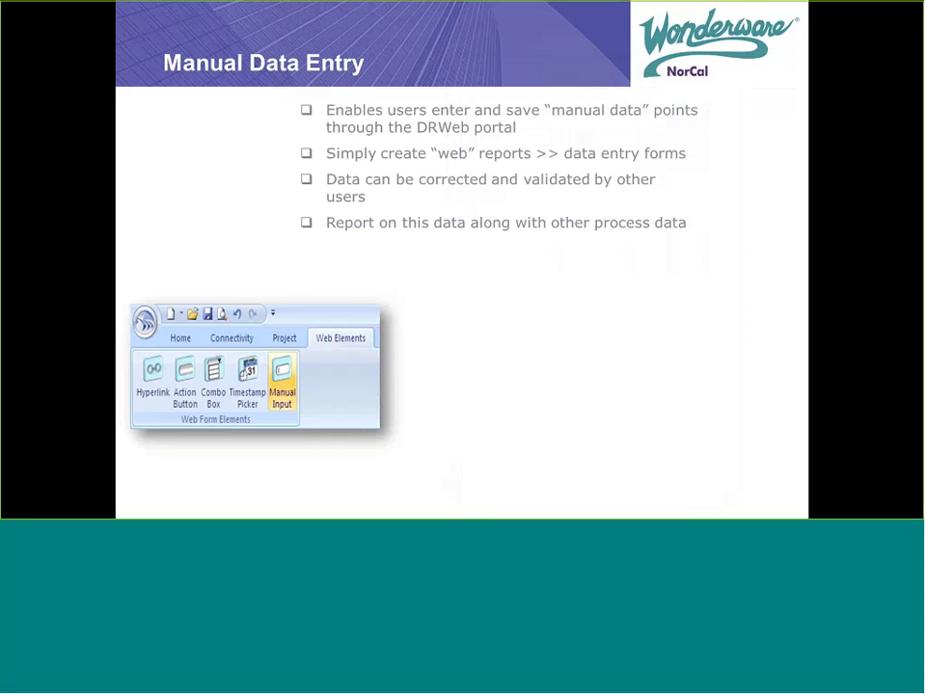